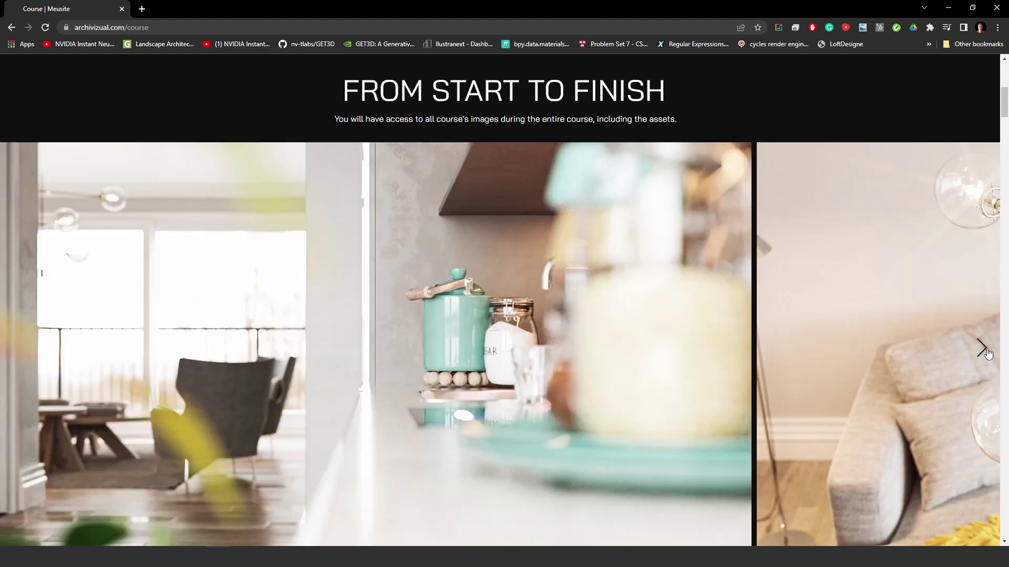
Step: Browse the interior renders in the course page's "From Start to Finish" gallery
{"action": "left_click", "coordinate": [987, 351]}
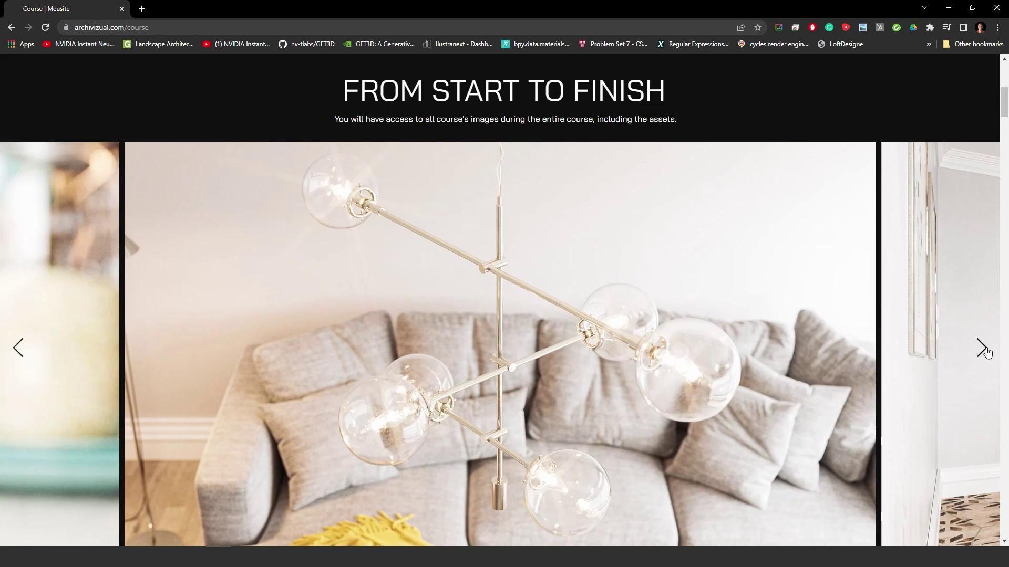
{"action": "left_click", "coordinate": [987, 351]}
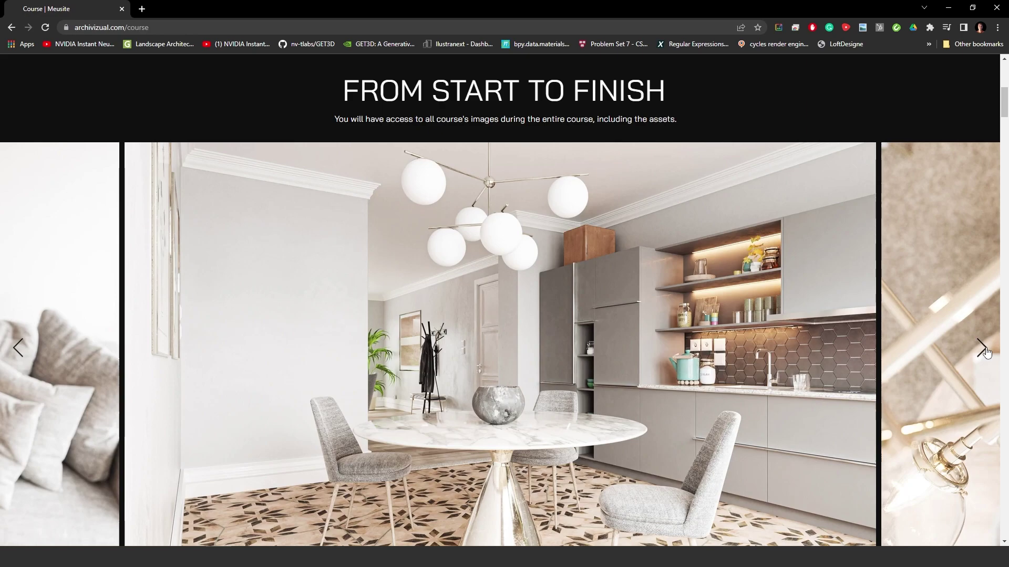
{"action": "left_click", "coordinate": [987, 351]}
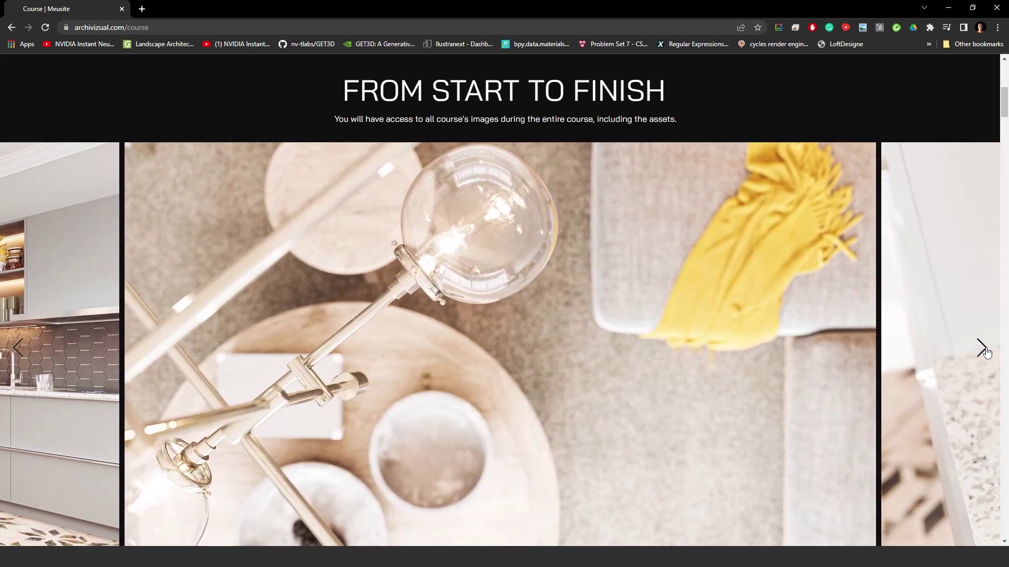
{"action": "left_click", "coordinate": [987, 351]}
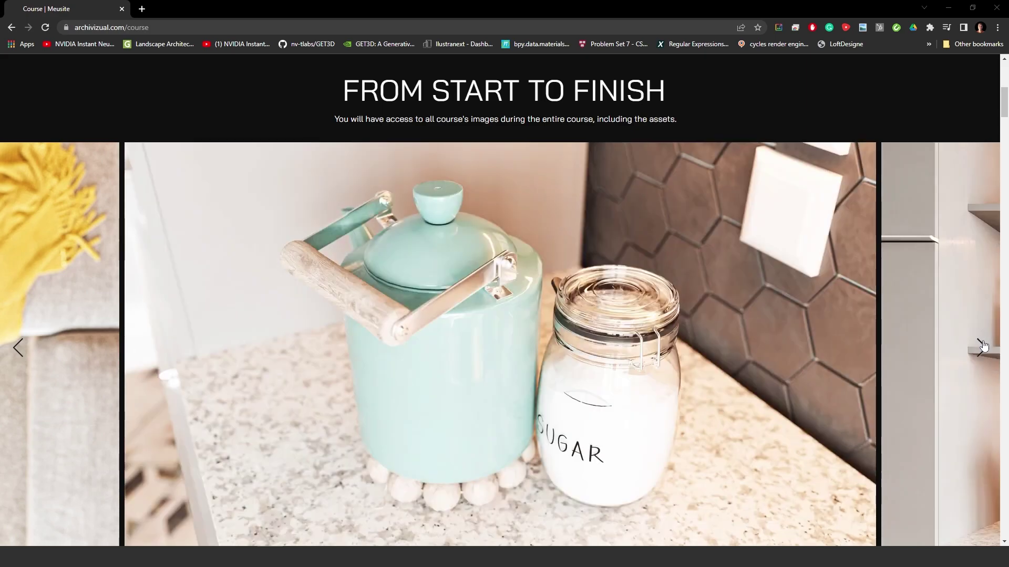
{"action": "left_click", "coordinate": [984, 346]}
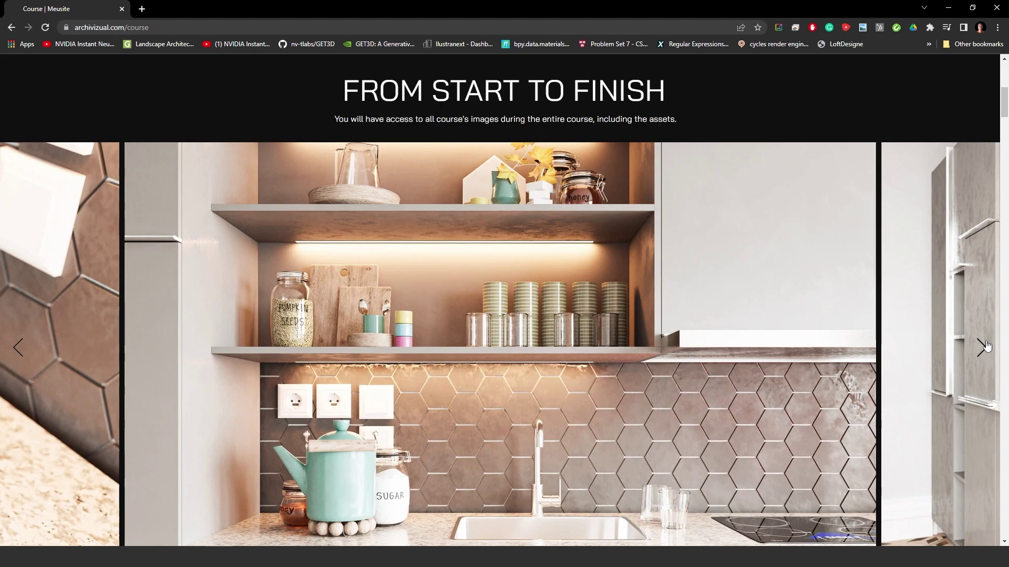
{"action": "left_click", "coordinate": [983, 348]}
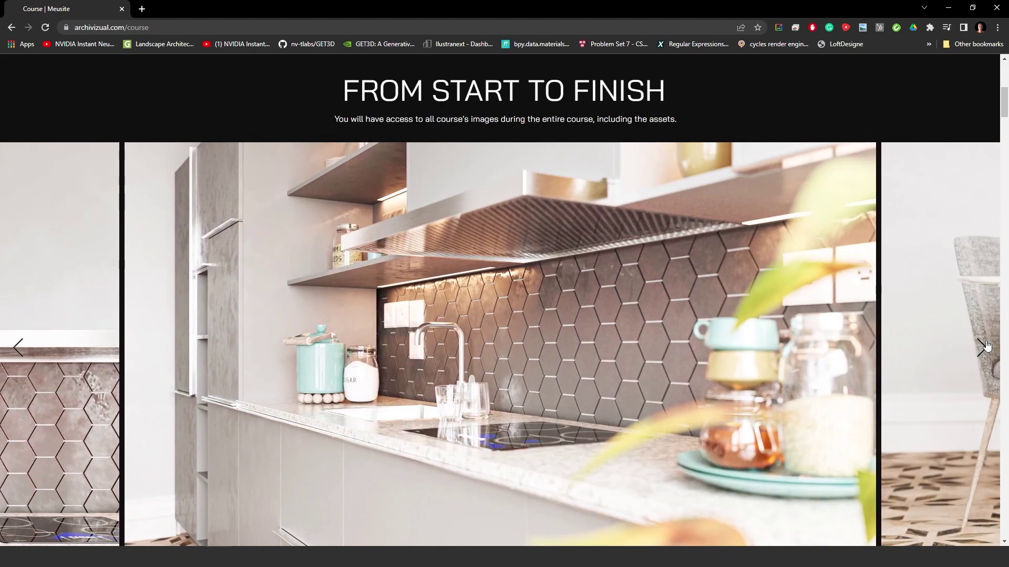
{"action": "left_click", "coordinate": [983, 347]}
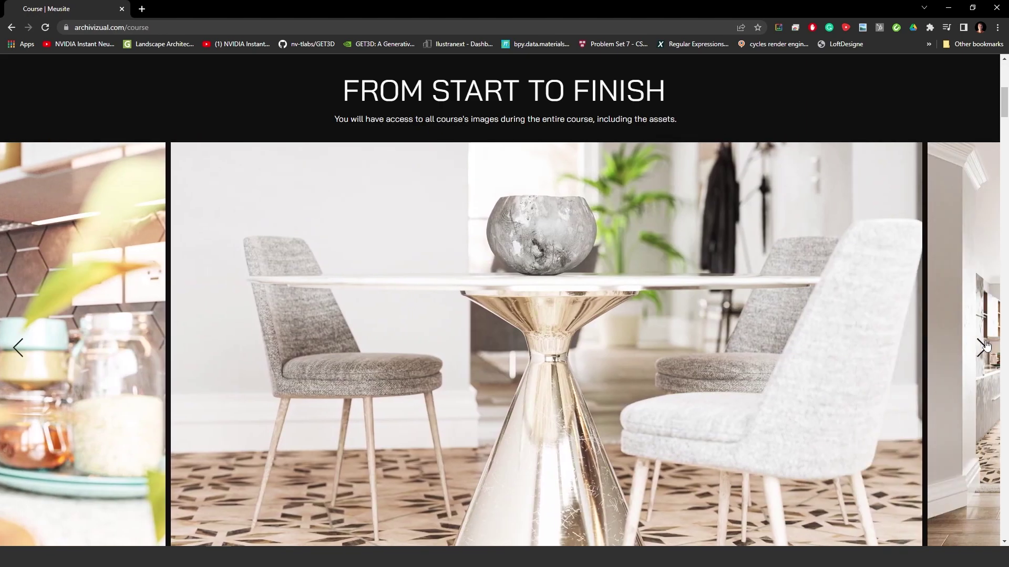
{"action": "left_click", "coordinate": [984, 348]}
{"action": "left_click", "coordinate": [984, 344]}
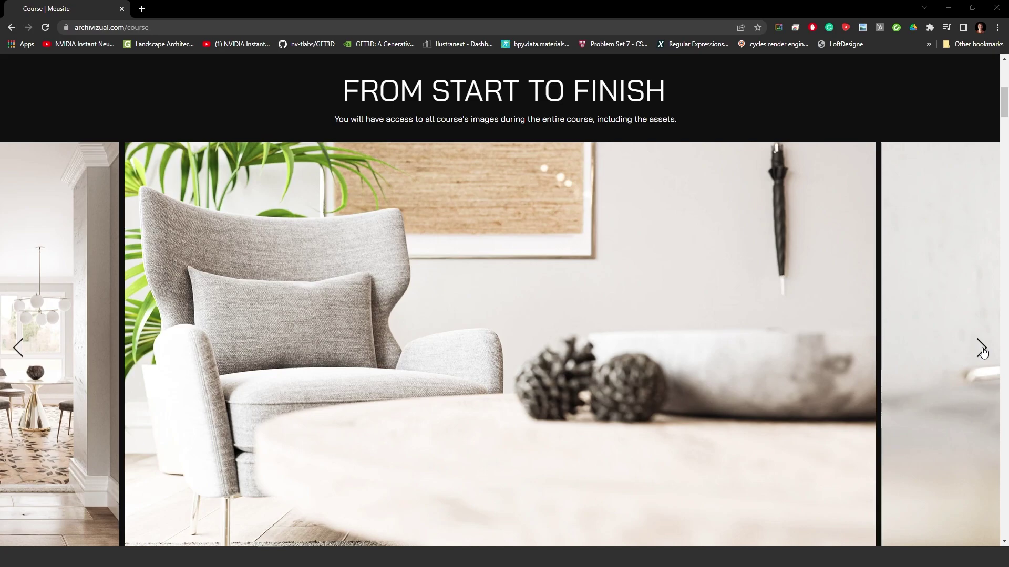
{"action": "left_click", "coordinate": [983, 349]}
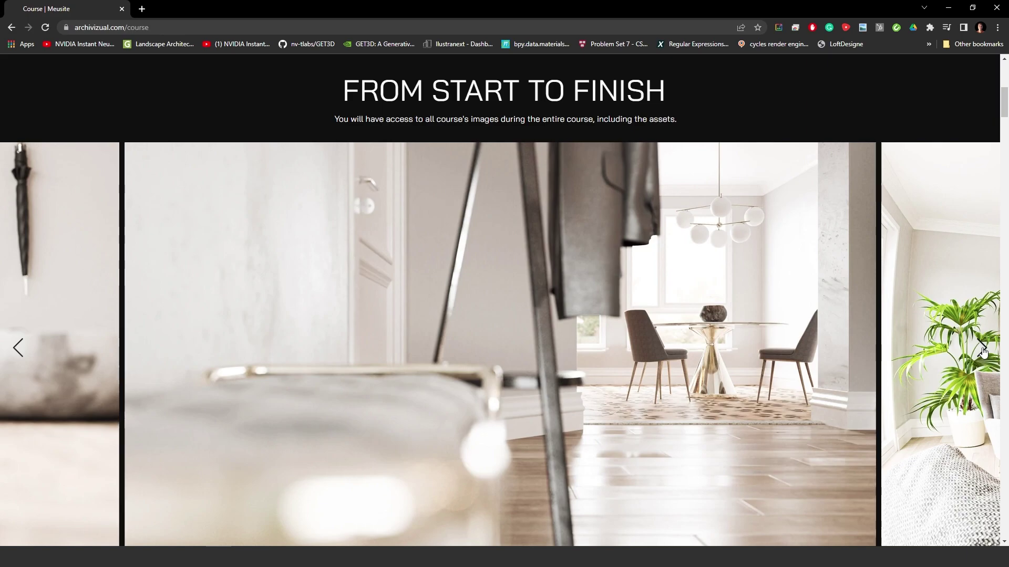
{"action": "left_click", "coordinate": [982, 347]}
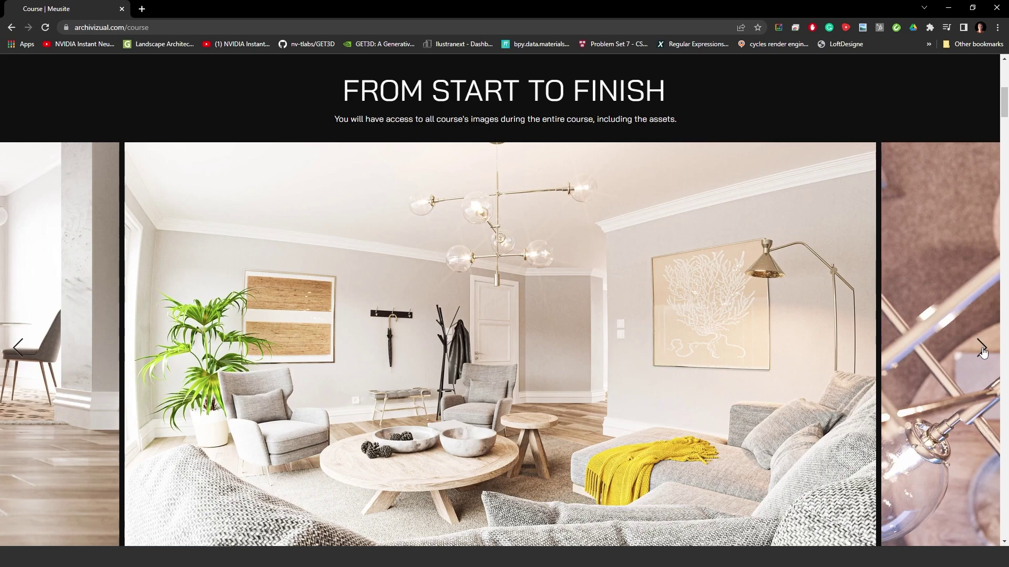
{"action": "left_click", "coordinate": [982, 349]}
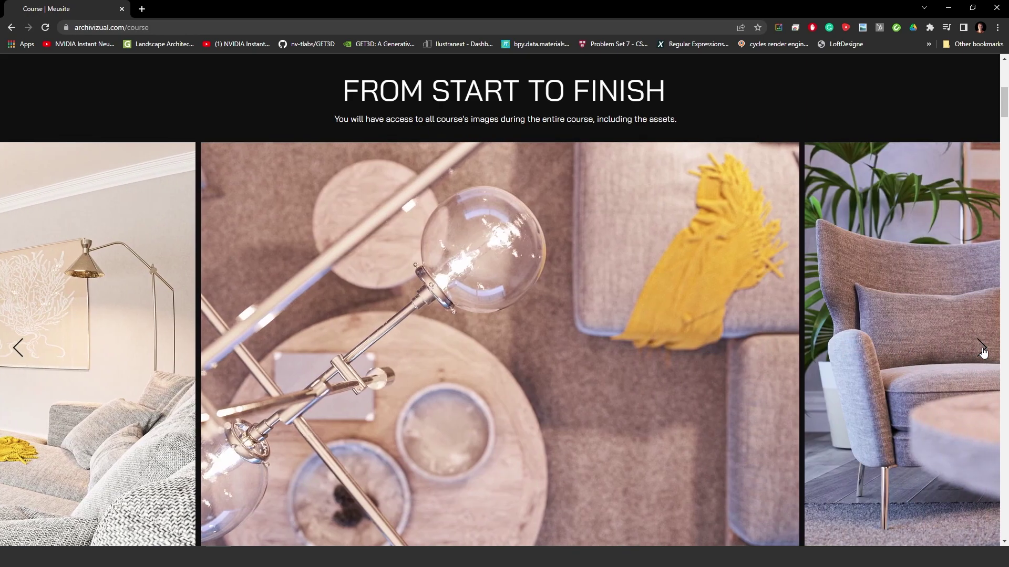
{"action": "left_click", "coordinate": [982, 348]}
{"action": "left_click", "coordinate": [982, 348]}
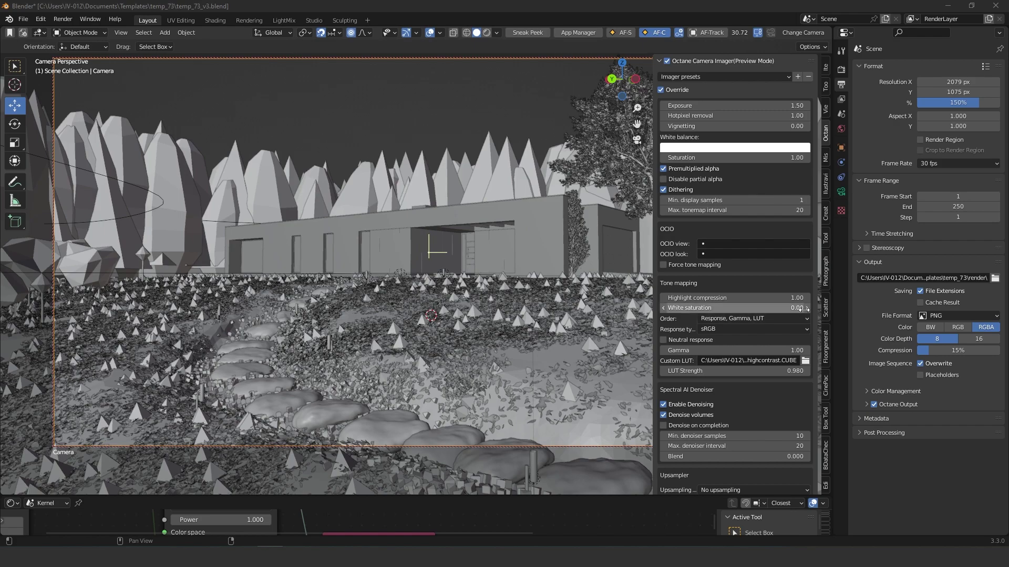
Step: Examine the scatter systems list and the density, culling mask and scale settings of the leaves system
{"action": "left_click", "coordinate": [826, 309]}
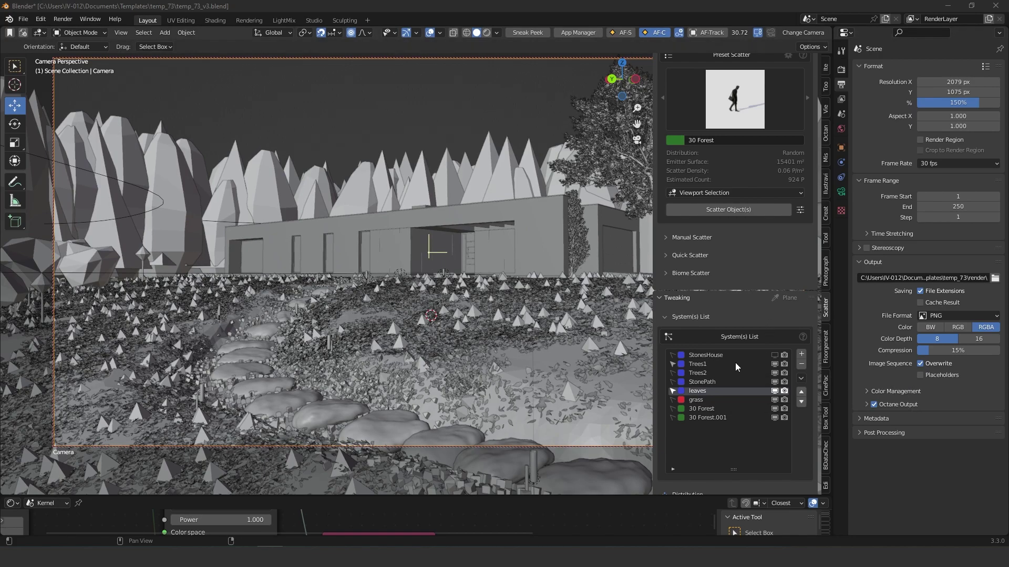
{"action": "scroll", "coordinate": [762, 388], "scroll_direction": "up", "scroll_amount": 3}
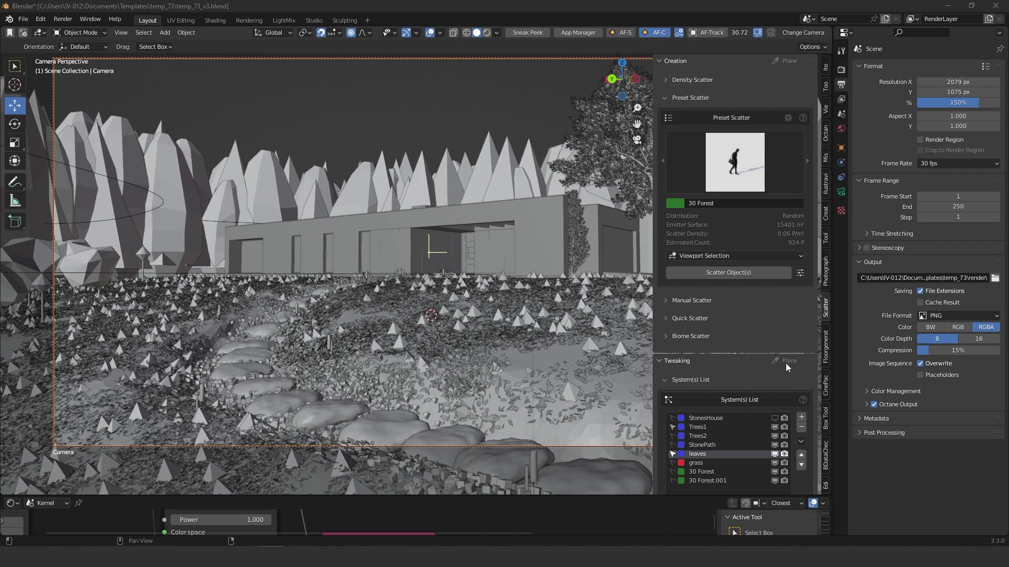
{"action": "scroll", "coordinate": [793, 334], "scroll_direction": "down", "scroll_amount": 15}
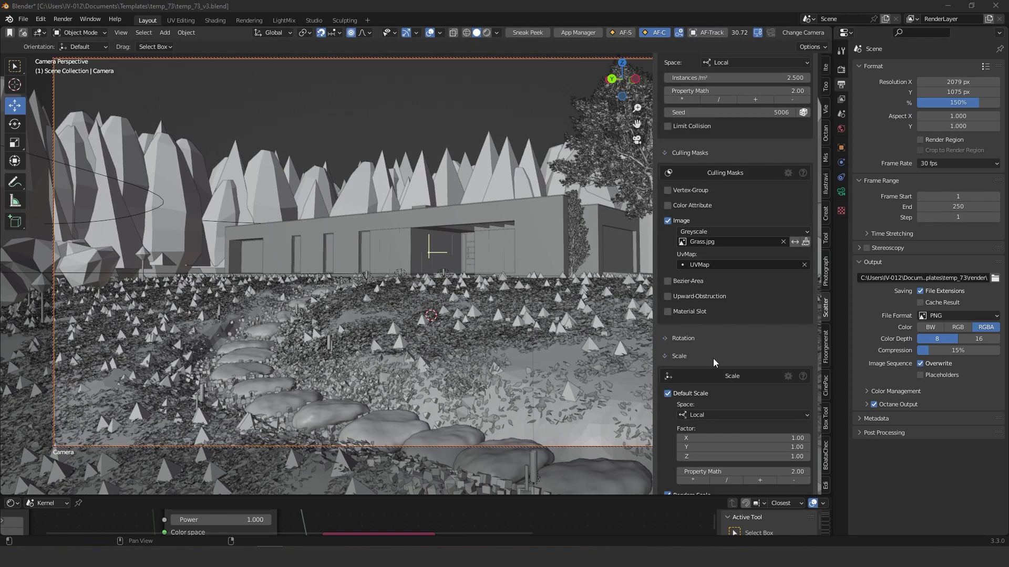
{"action": "scroll", "coordinate": [714, 358], "scroll_direction": "down", "scroll_amount": 5}
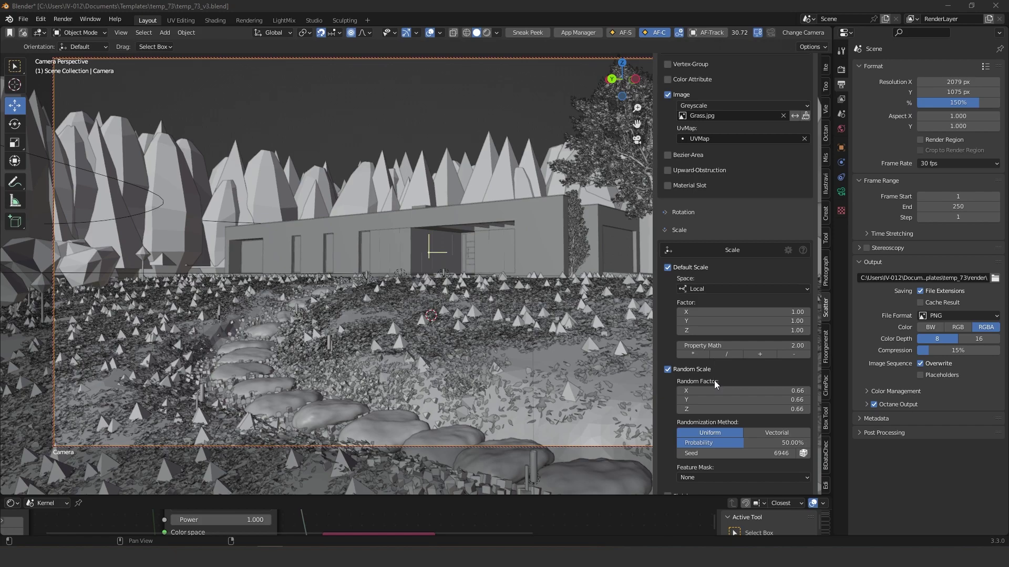
{"action": "scroll", "coordinate": [731, 351], "scroll_direction": "up", "scroll_amount": 20}
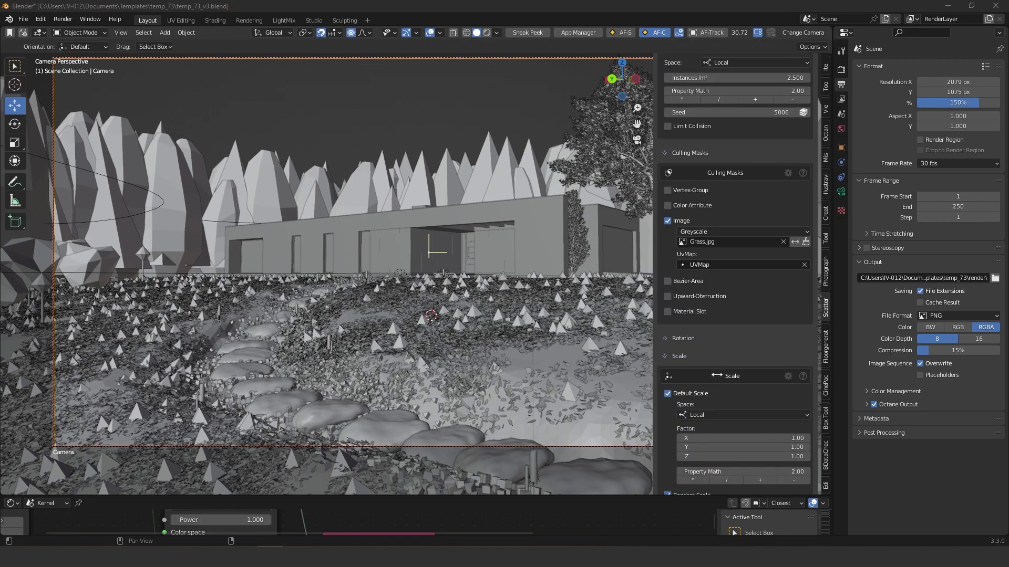
{"action": "scroll", "coordinate": [721, 367], "scroll_direction": "up", "scroll_amount": 8}
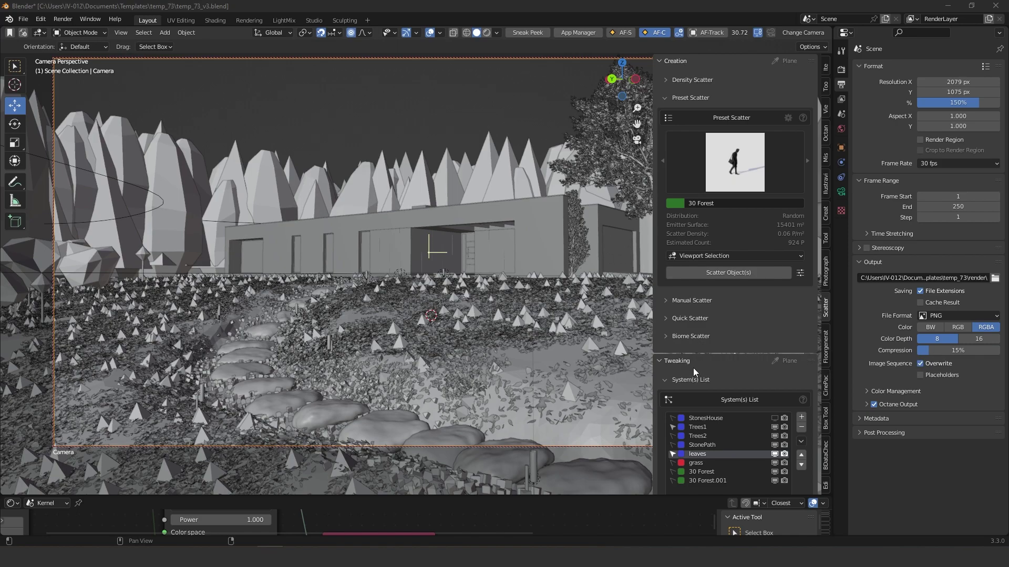
{"action": "scroll", "coordinate": [762, 373], "scroll_direction": "down", "scroll_amount": 2}
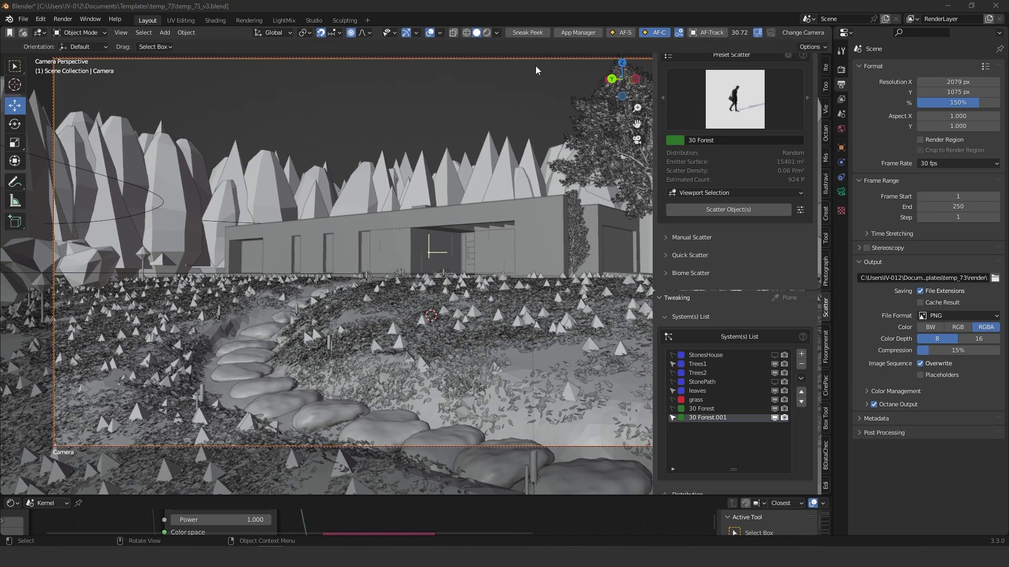
Step: Display the camera view in rendered shading and hide the viewport overlays
{"action": "left_click", "coordinate": [488, 33]}
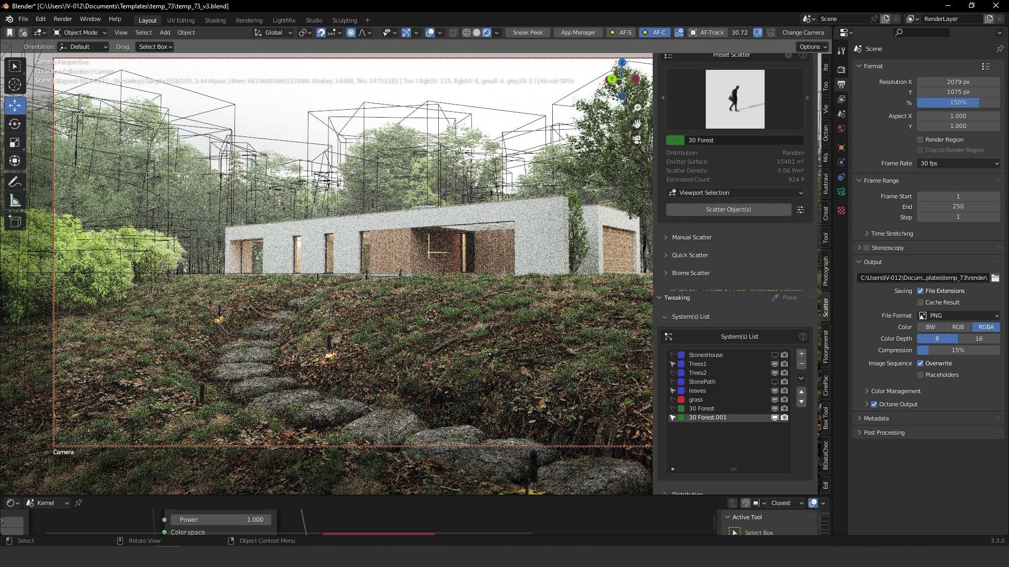
{"action": "key", "text": "alt+Tab"}
{"action": "left_click_drag", "start_coordinate": [308, 138], "coordinate": [0, 127]}
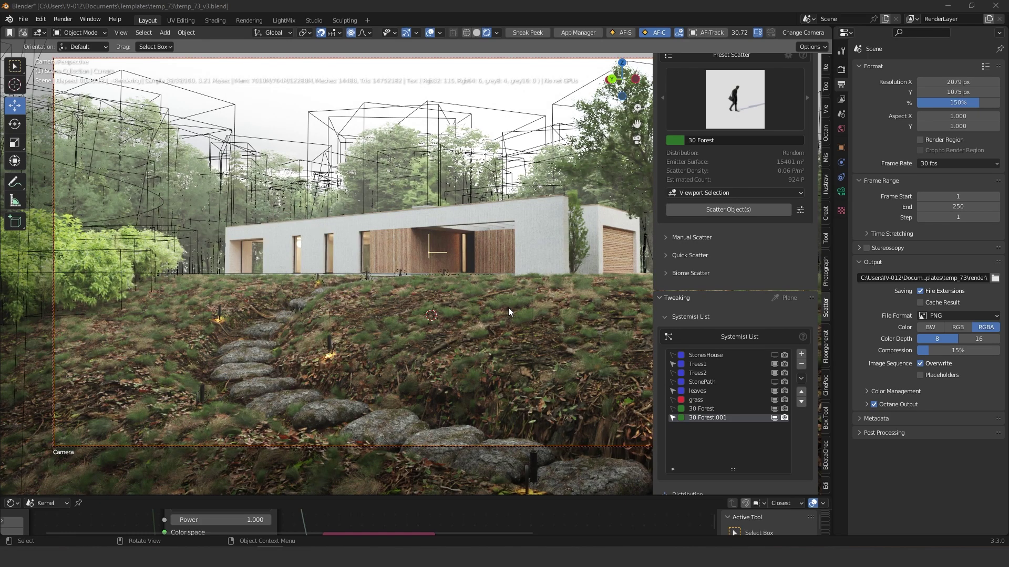
{"action": "left_click", "coordinate": [430, 33]}
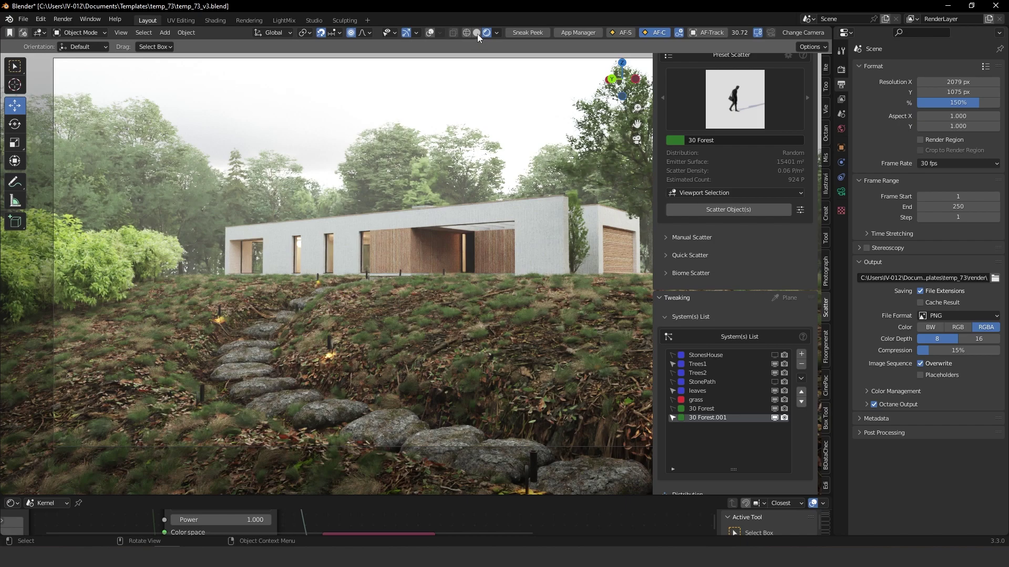
Step: Return to solid shading and keep only the StonesHouse scatter system visible in the viewport, hiding all the other systems
{"action": "left_click", "coordinate": [775, 382]}
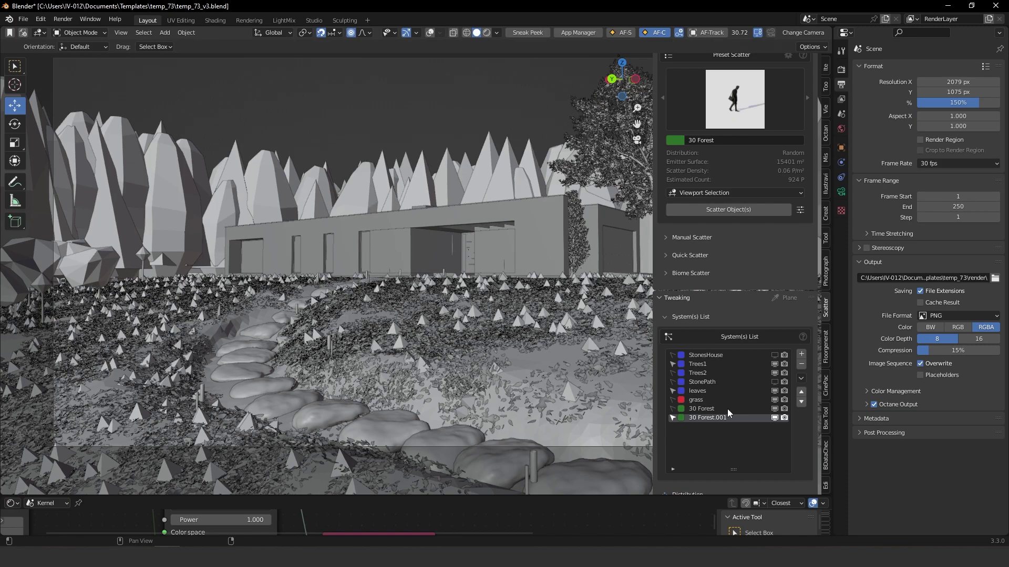
{"action": "middle_click_drag", "start_coordinate": [439, 266], "coordinate": [706, 359]}
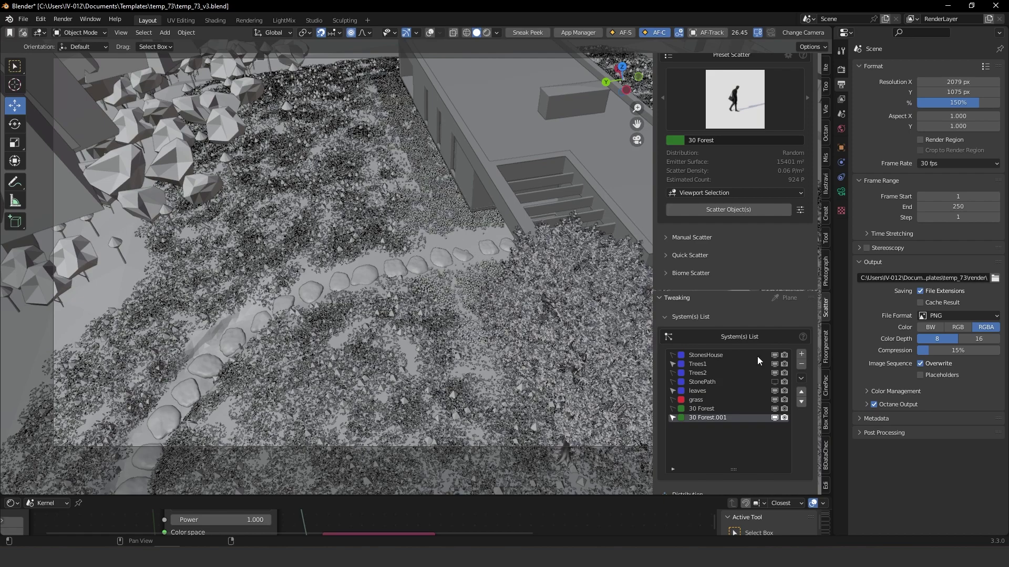
{"action": "left_click", "coordinate": [775, 364]}
{"action": "left_click", "coordinate": [775, 382]}
{"action": "left_click", "coordinate": [775, 391]}
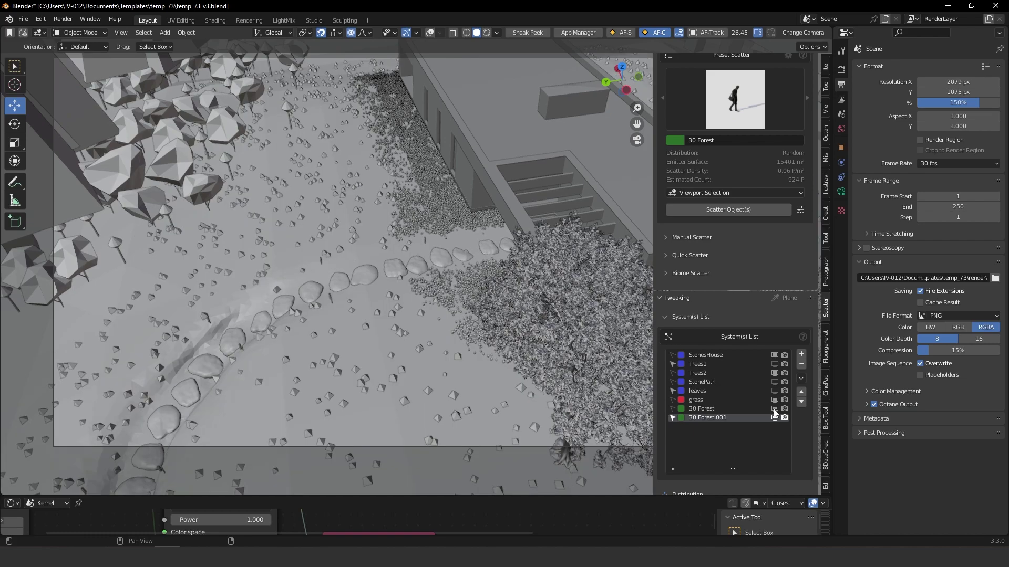
{"action": "left_click", "coordinate": [775, 409]}
{"action": "left_click", "coordinate": [775, 418]}
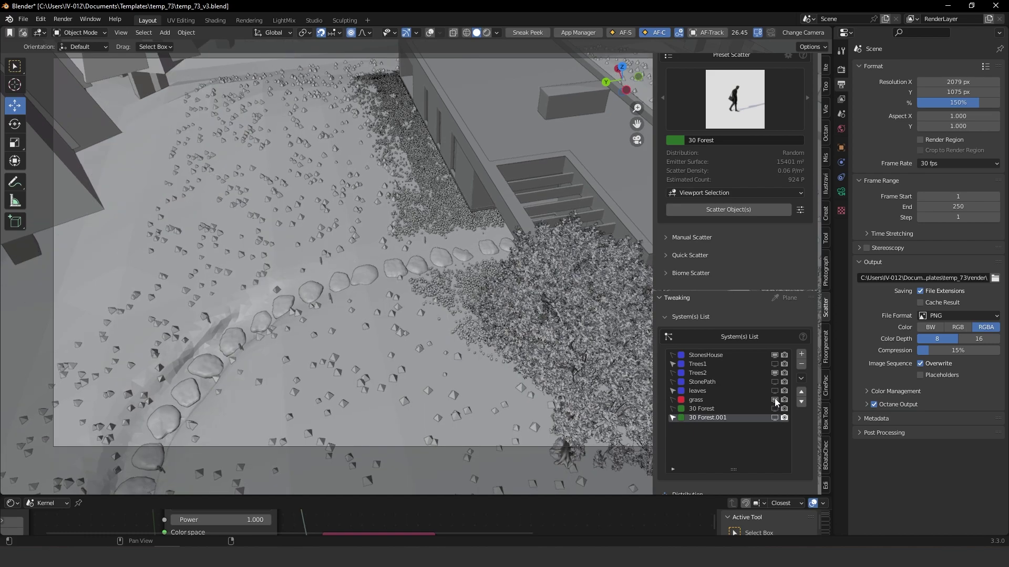
{"action": "left_click", "coordinate": [774, 373]}
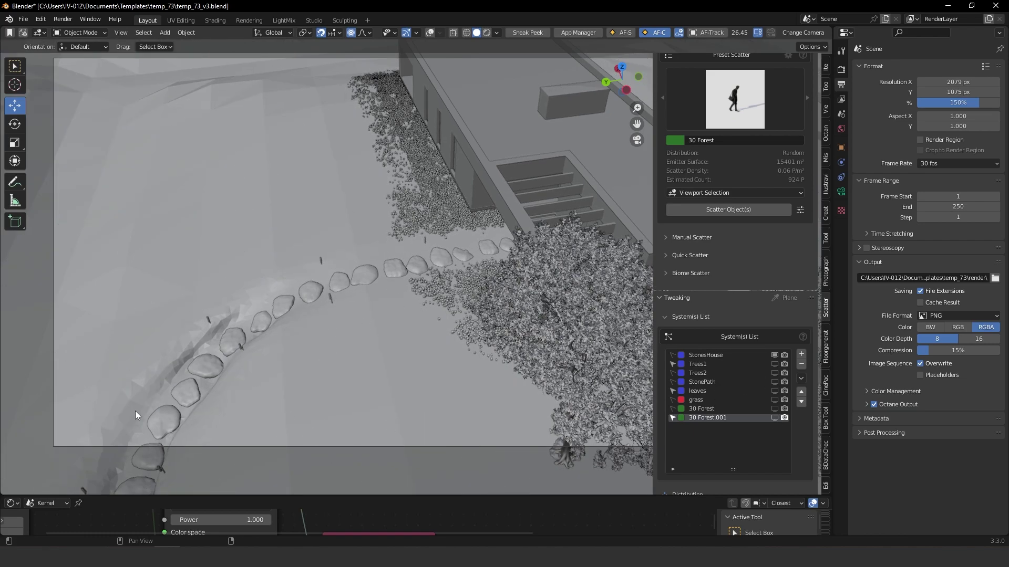
Step: Examine the StonesHouse scatter around the house walls and along the stone path, from an overview to close range
{"action": "scroll", "coordinate": [509, 306], "scroll_direction": "down", "scroll_amount": 3}
{"action": "middle_click_drag", "start_coordinate": [490, 301], "coordinate": [332, 195]}
{"action": "scroll", "coordinate": [290, 121], "scroll_direction": "down", "scroll_amount": 5}
{"action": "middle_click_drag", "start_coordinate": [296, 124], "coordinate": [441, 238]}
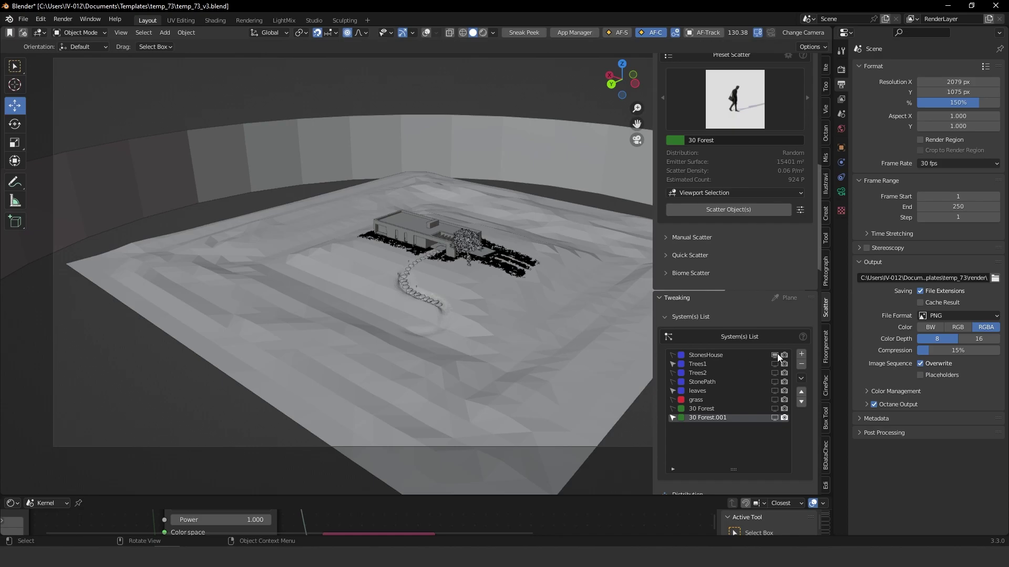
{"action": "scroll", "coordinate": [455, 262], "scroll_direction": "up", "scroll_amount": 6}
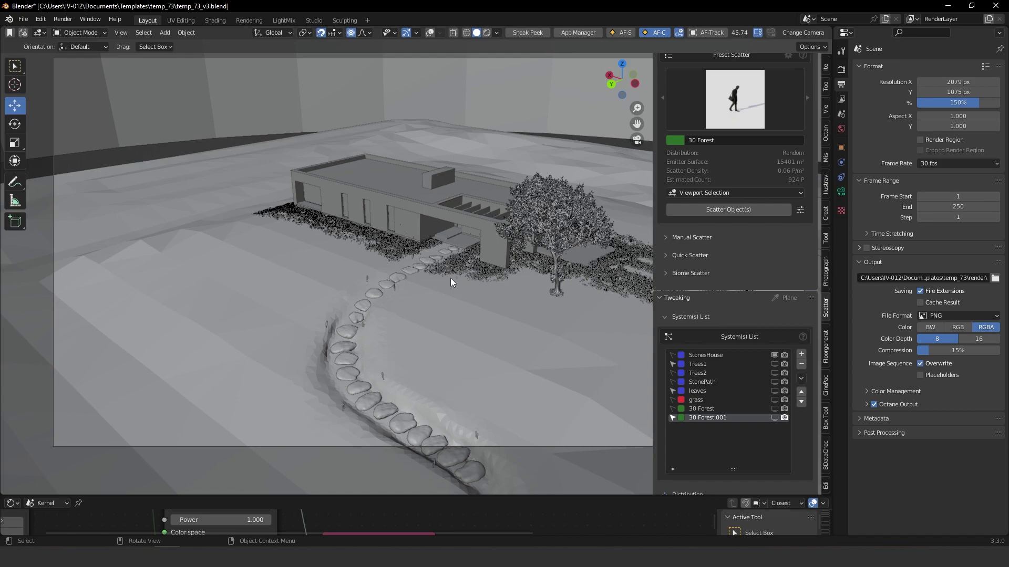
{"action": "key", "text": "shift+b"}
{"action": "left_click_drag", "start_coordinate": [455, 263], "coordinate": [451, 278]}
{"action": "key", "text": "Escape"}
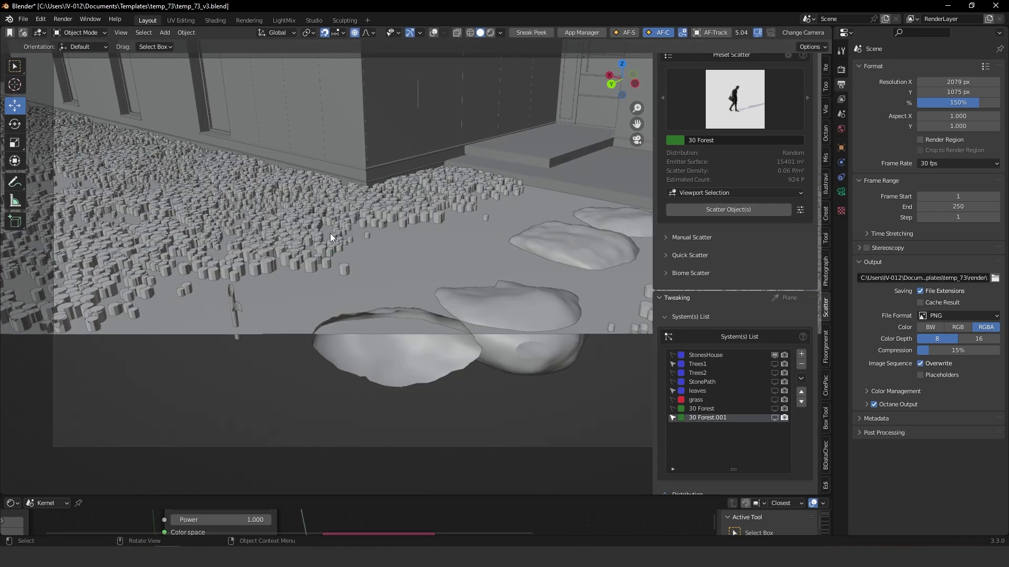
{"action": "scroll", "coordinate": [331, 233], "scroll_direction": "down", "scroll_amount": 2}
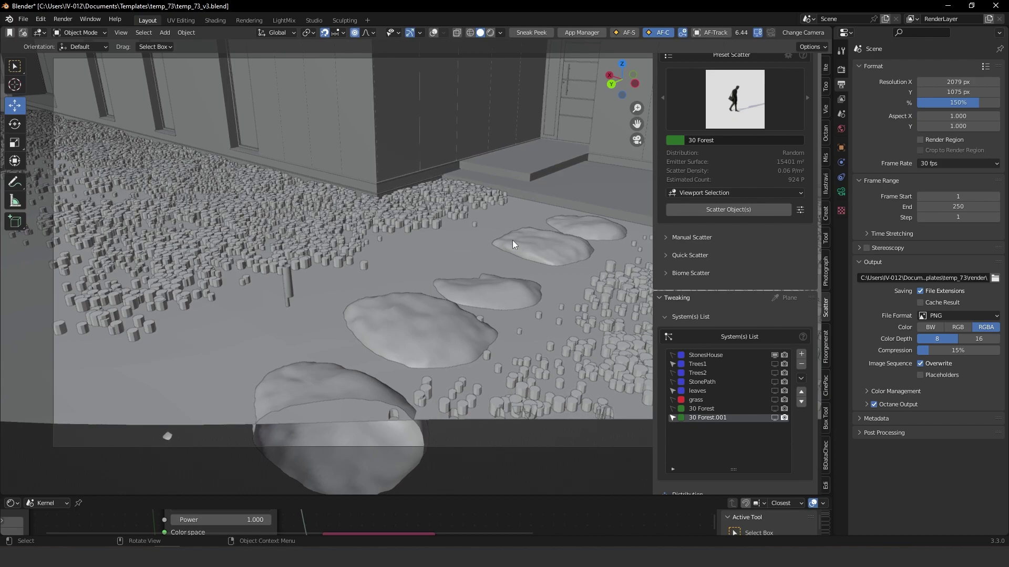
{"action": "scroll", "coordinate": [512, 241], "scroll_direction": "up", "scroll_amount": 2}
{"action": "scroll", "coordinate": [512, 241], "scroll_direction": "up", "scroll_amount": 1}
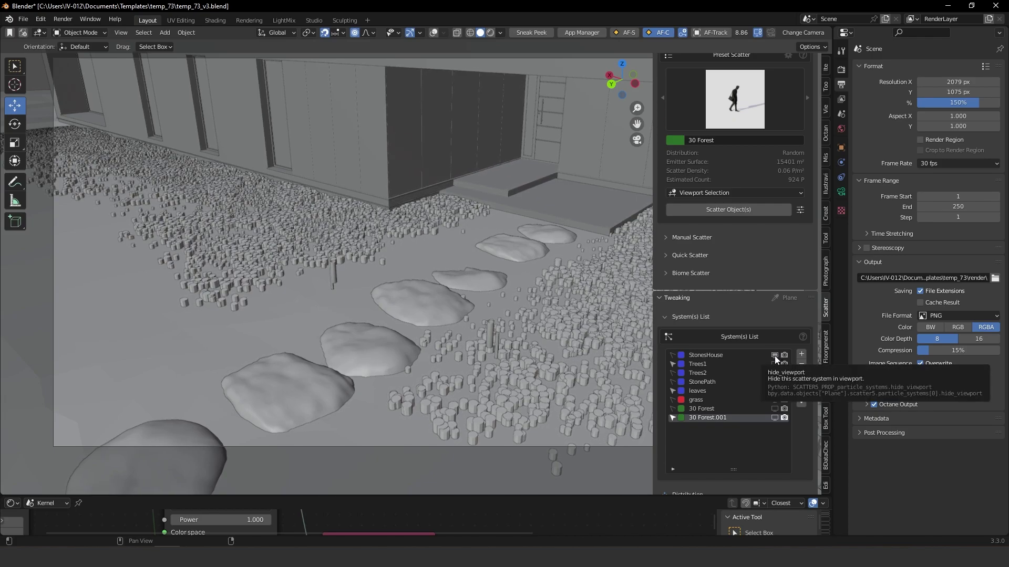
Step: Hide the StonesHouse scatter system in the viewport and show Trees1 instead, viewing the forest around the house
{"action": "left_click_drag", "start_coordinate": [775, 355], "coordinate": [775, 364]}
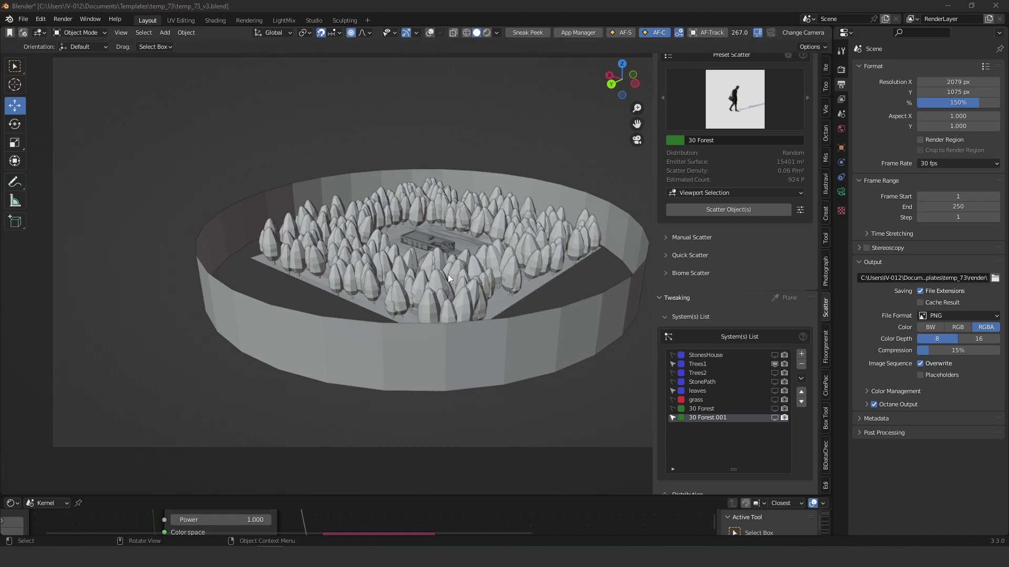
{"action": "scroll", "coordinate": [449, 274], "scroll_direction": "up", "scroll_amount": 4}
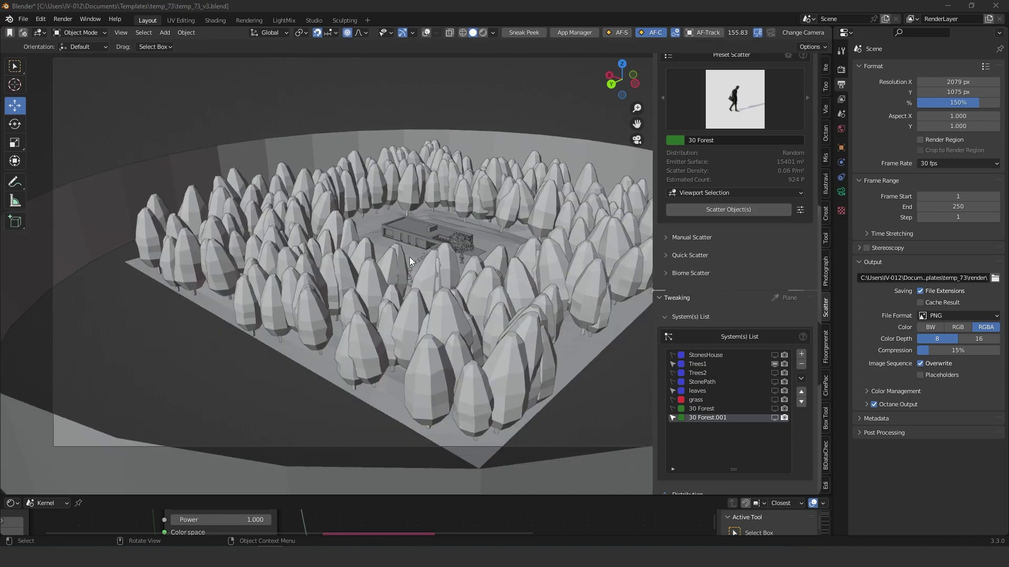
{"action": "scroll", "coordinate": [410, 257], "scroll_direction": "down", "scroll_amount": 3}
{"action": "middle_click_drag", "start_coordinate": [430, 254], "coordinate": [405, 251]}
{"action": "scroll", "coordinate": [435, 253], "scroll_direction": "up", "scroll_amount": 4}
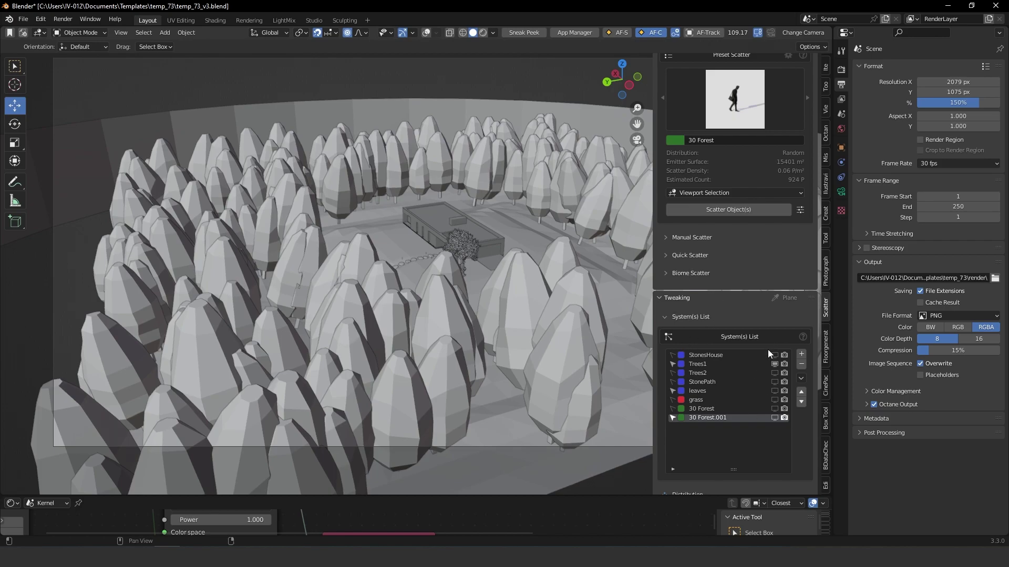
Step: Select the Trees1 scatter system and examine its settings down to the placeholder display options
{"action": "left_click", "coordinate": [706, 365]}
{"action": "scroll", "coordinate": [751, 324], "scroll_direction": "down", "scroll_amount": 20}
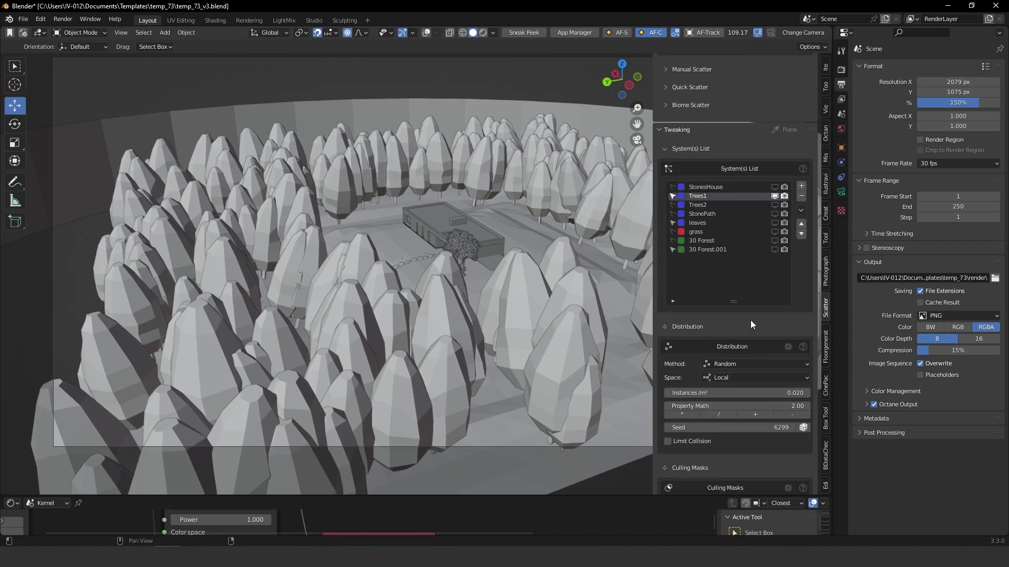
{"action": "scroll", "coordinate": [752, 324], "scroll_direction": "down", "scroll_amount": 4}
{"action": "scroll", "coordinate": [743, 331], "scroll_direction": "down", "scroll_amount": 10}
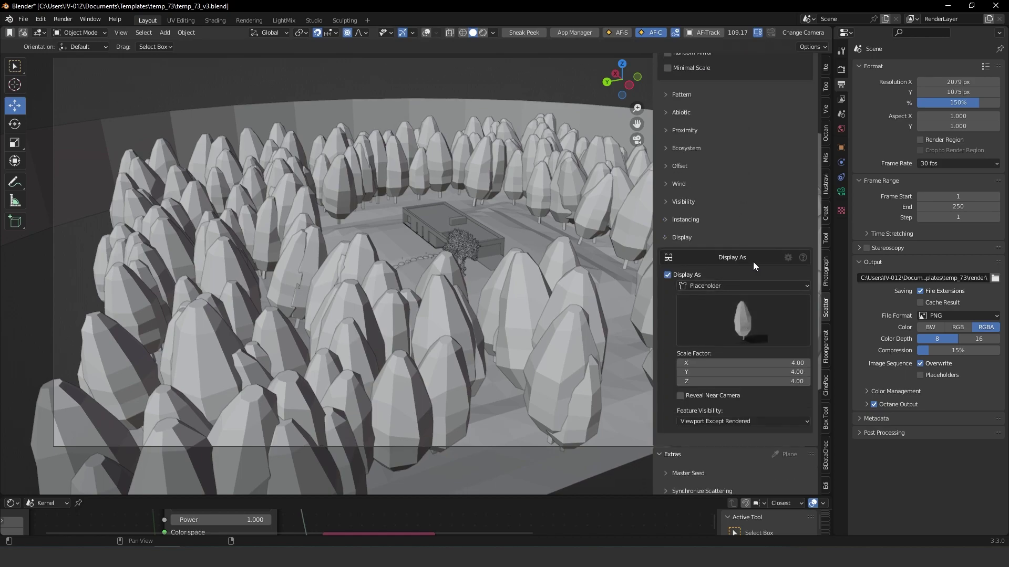
{"action": "left_click", "coordinate": [741, 321]}
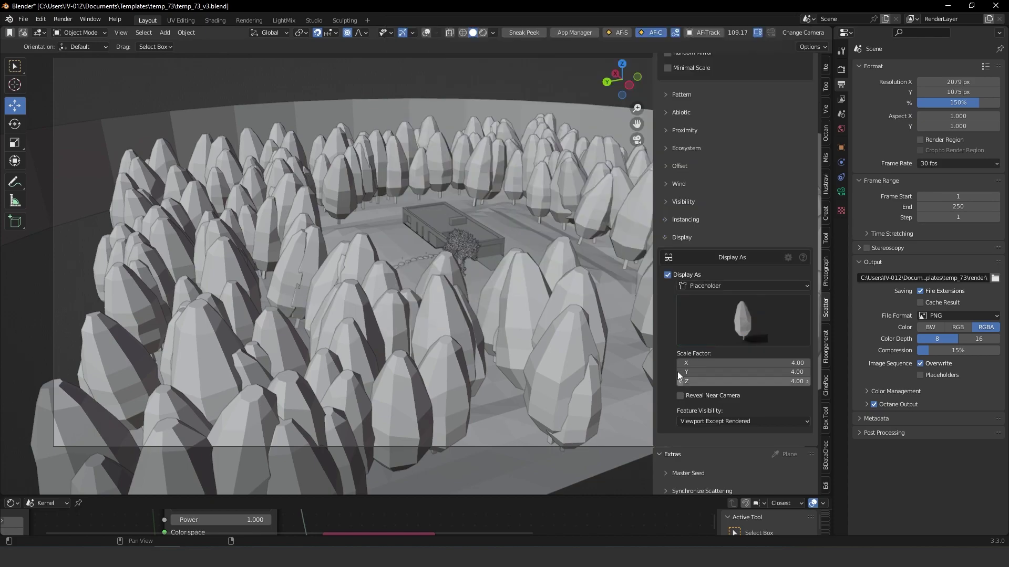
{"action": "scroll", "coordinate": [755, 259], "scroll_direction": "up", "scroll_amount": 15}
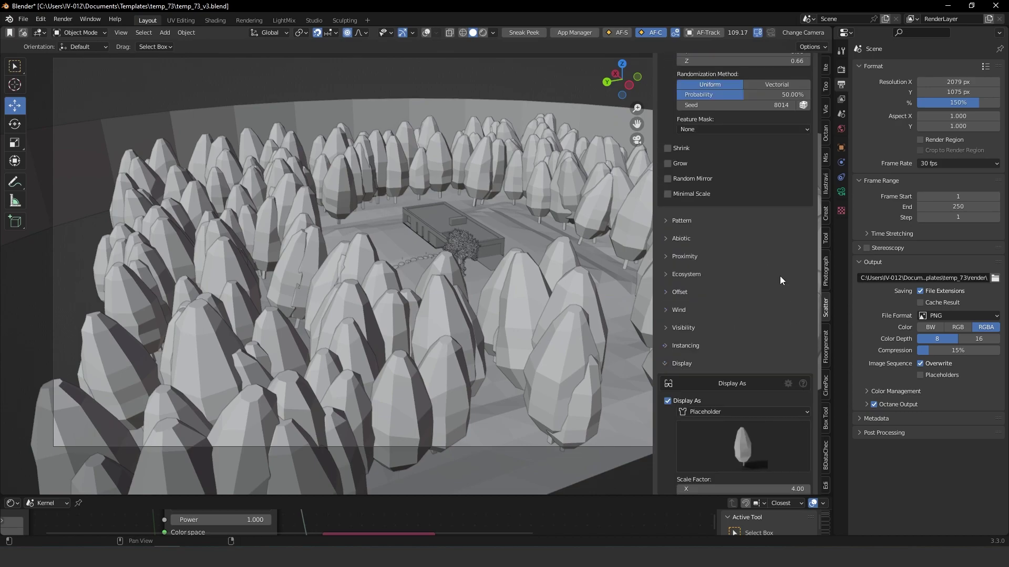
{"action": "scroll", "coordinate": [768, 272], "scroll_direction": "up", "scroll_amount": 15}
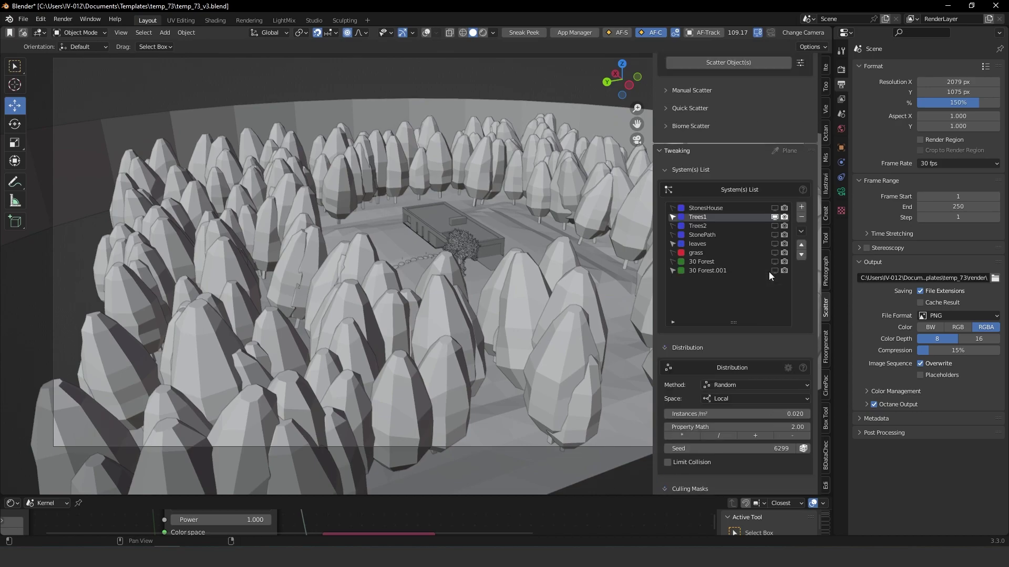
Step: Hide the Trees1 scatter system in the viewport and show only Trees2 instead
{"action": "left_click", "coordinate": [774, 217]}
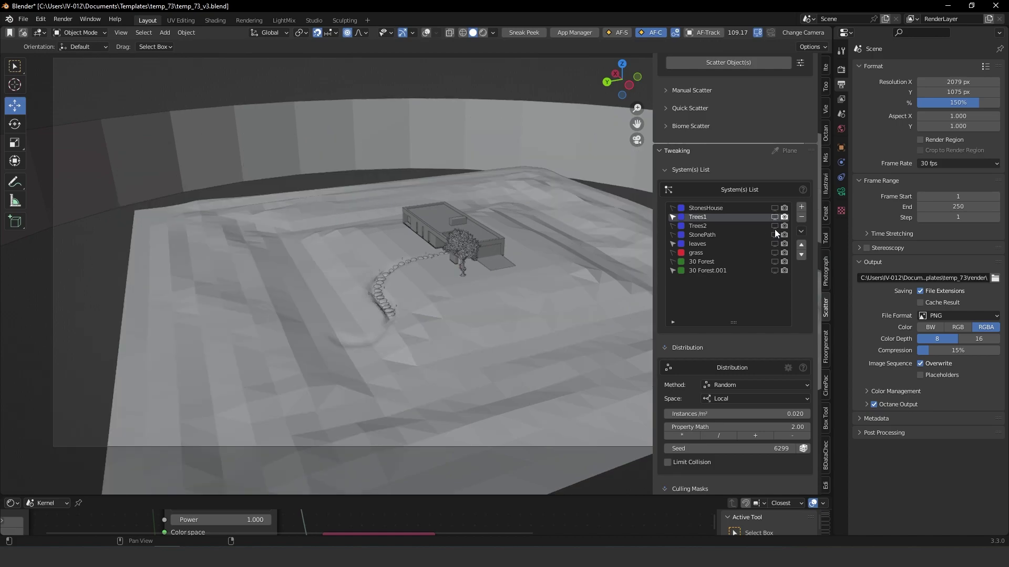
{"action": "left_click", "coordinate": [776, 238]}
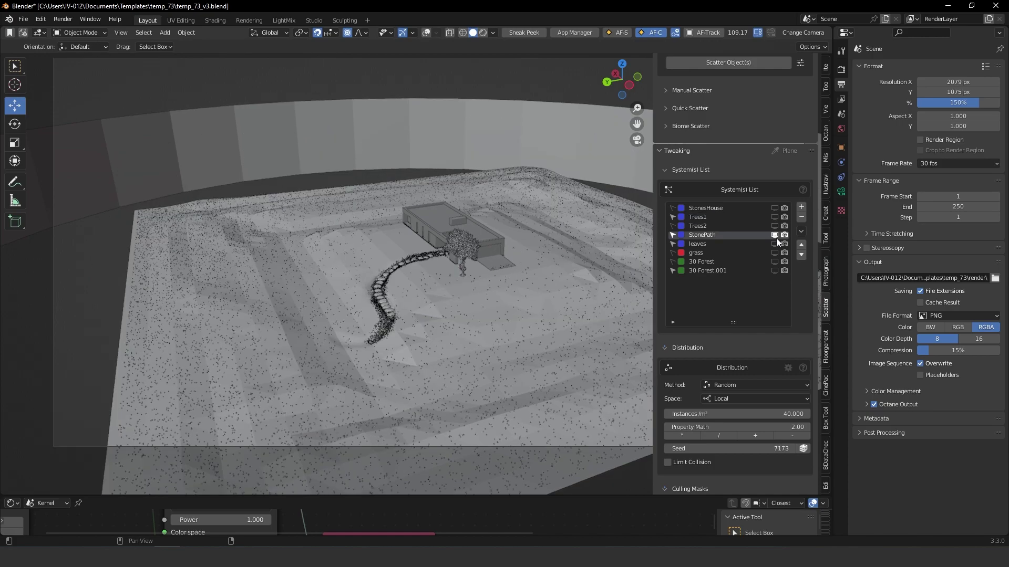
{"action": "left_click", "coordinate": [775, 226]}
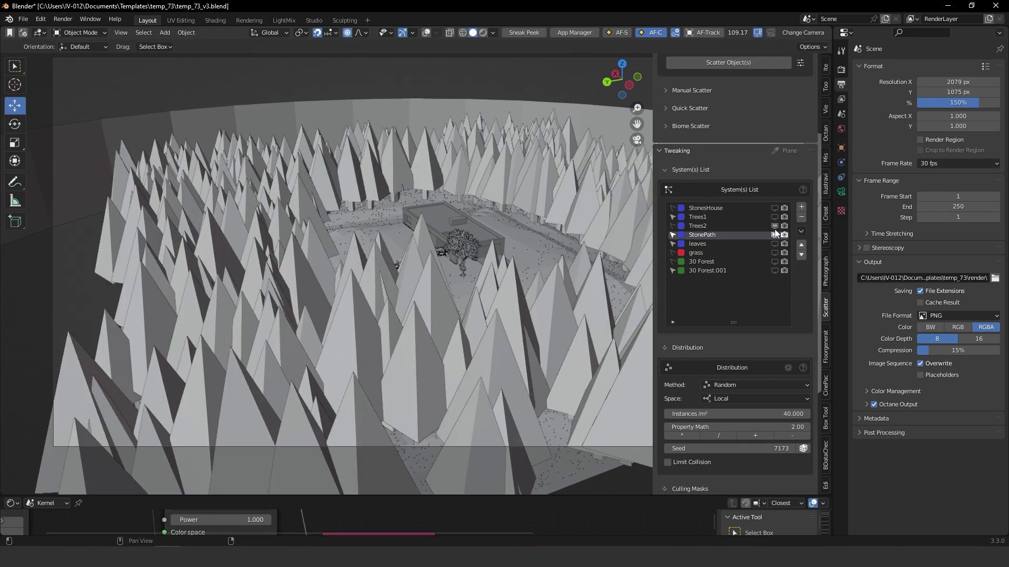
{"action": "left_click", "coordinate": [774, 235]}
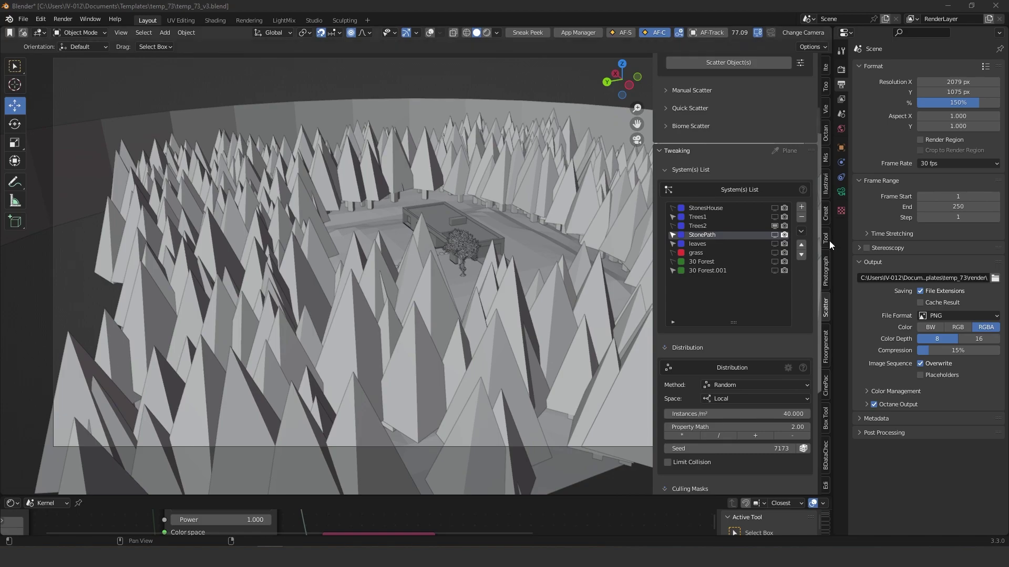
Step: Hide Trees2 in the viewport and show StonePath instead, viewing the small stones along the path at close range
{"action": "left_click", "coordinate": [774, 226]}
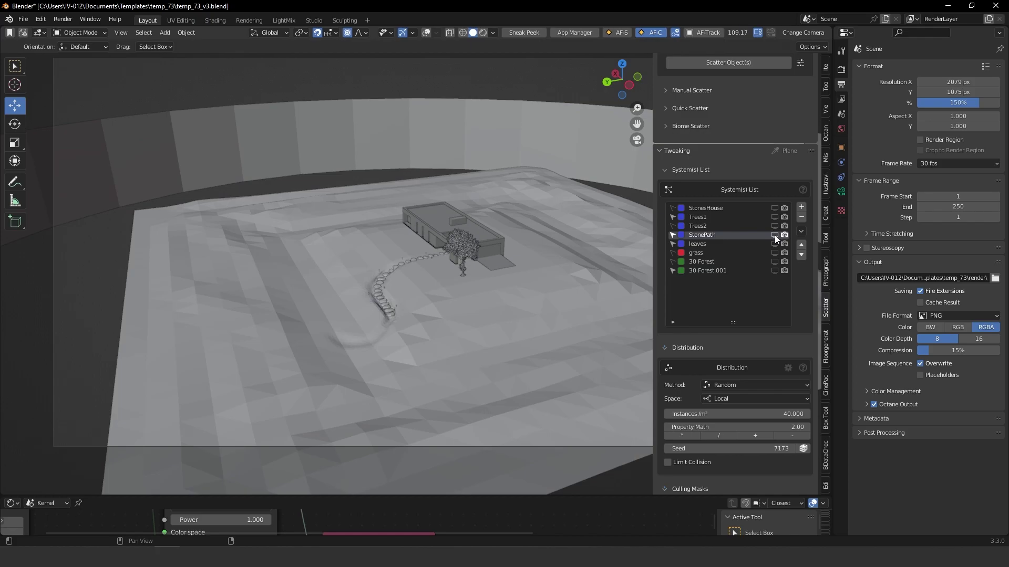
{"action": "left_click", "coordinate": [775, 235]}
{"action": "middle_click_drag", "start_coordinate": [372, 350], "coordinate": [368, 334]}
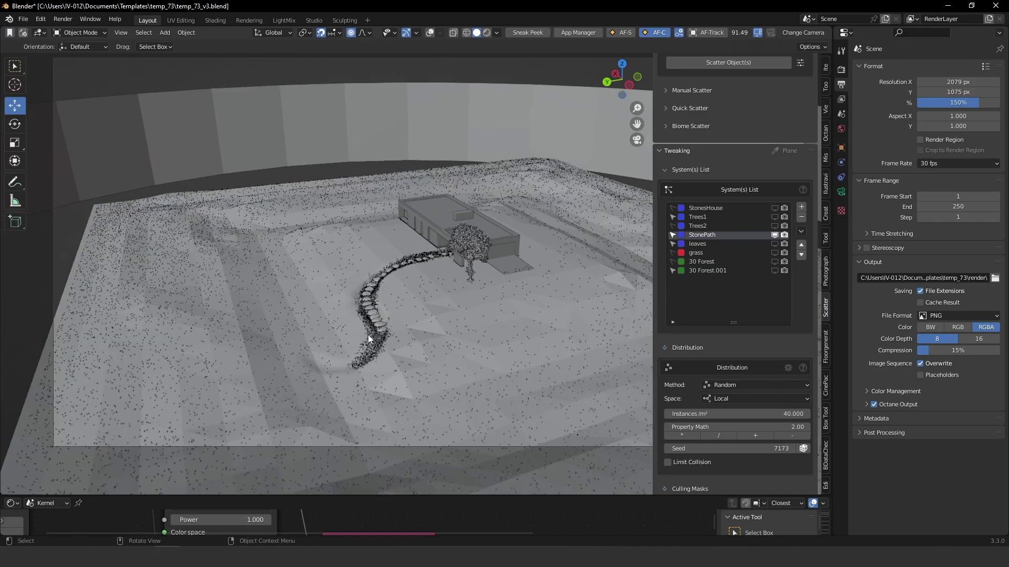
{"action": "scroll", "coordinate": [368, 335], "scroll_direction": "up", "scroll_amount": 5}
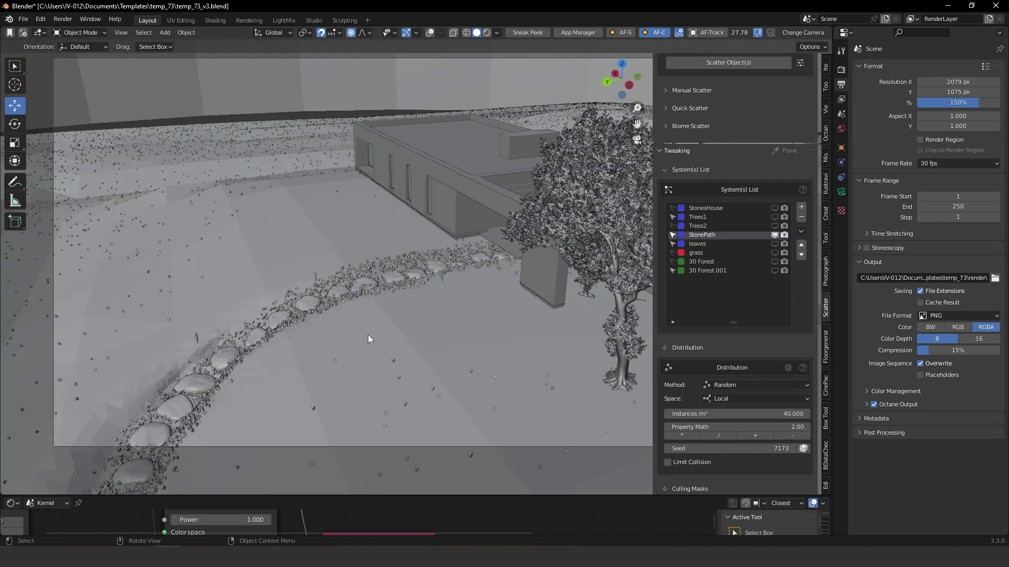
{"action": "scroll", "coordinate": [341, 349], "scroll_direction": "up", "scroll_amount": 2}
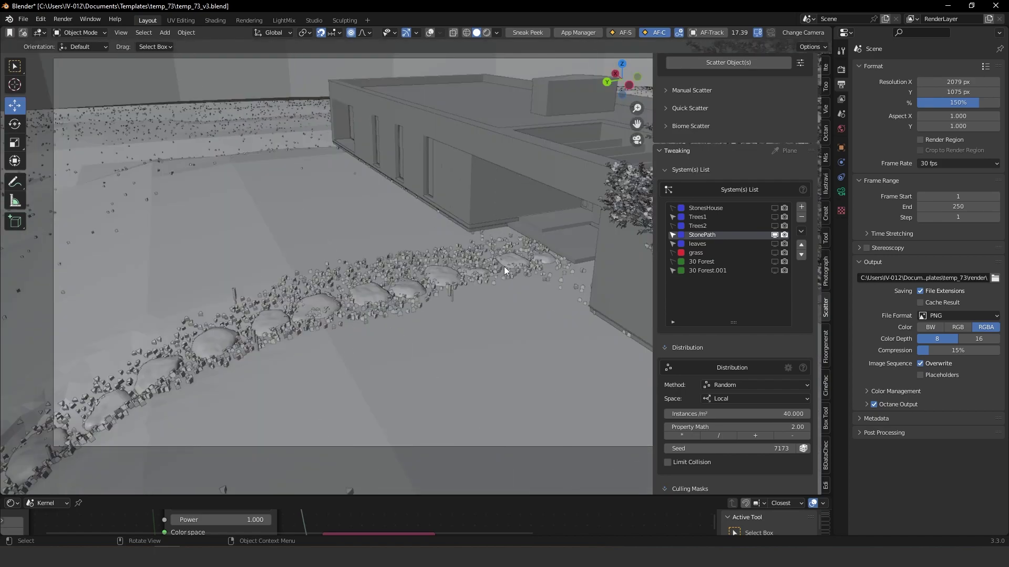
{"action": "scroll", "coordinate": [464, 308], "scroll_direction": "up", "scroll_amount": 2}
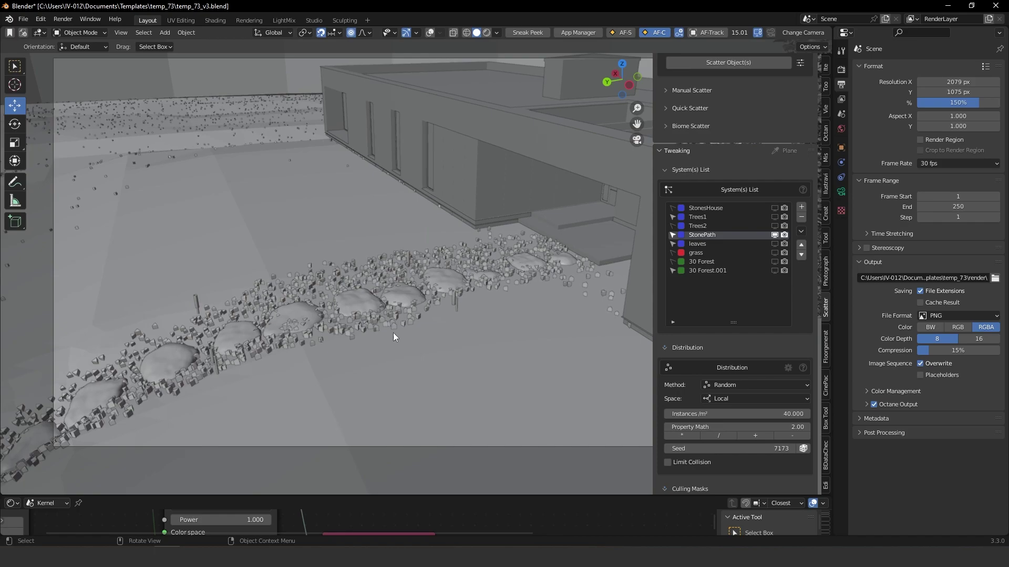
{"action": "scroll", "coordinate": [283, 338], "scroll_direction": "down", "scroll_amount": 2}
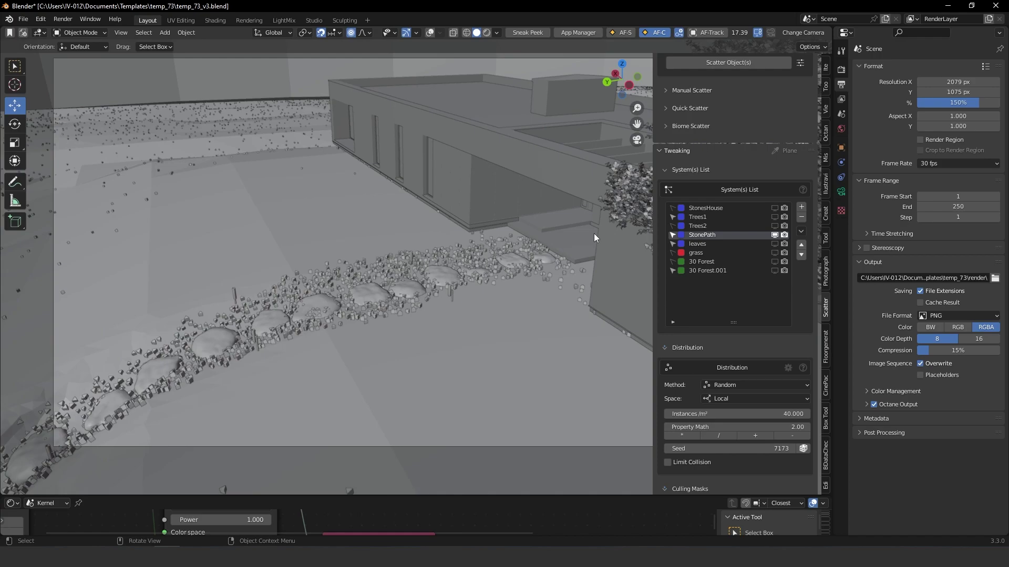
Step: Hide StonePath in the viewport and show the leaves scatter system instead, viewing the ground on both sides of the path
{"action": "left_click", "coordinate": [776, 236]}
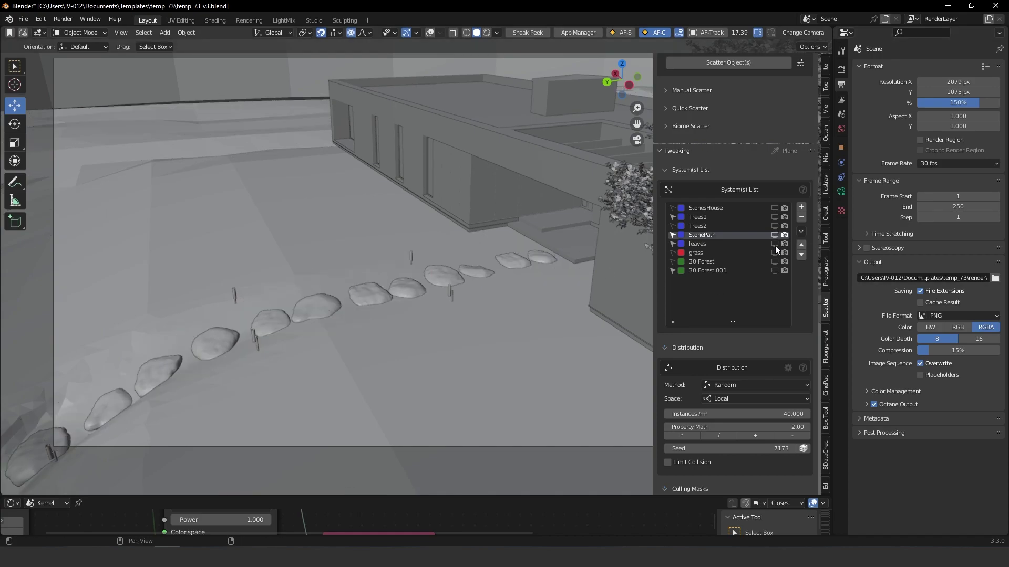
{"action": "scroll", "coordinate": [252, 290], "scroll_direction": "down", "scroll_amount": 2}
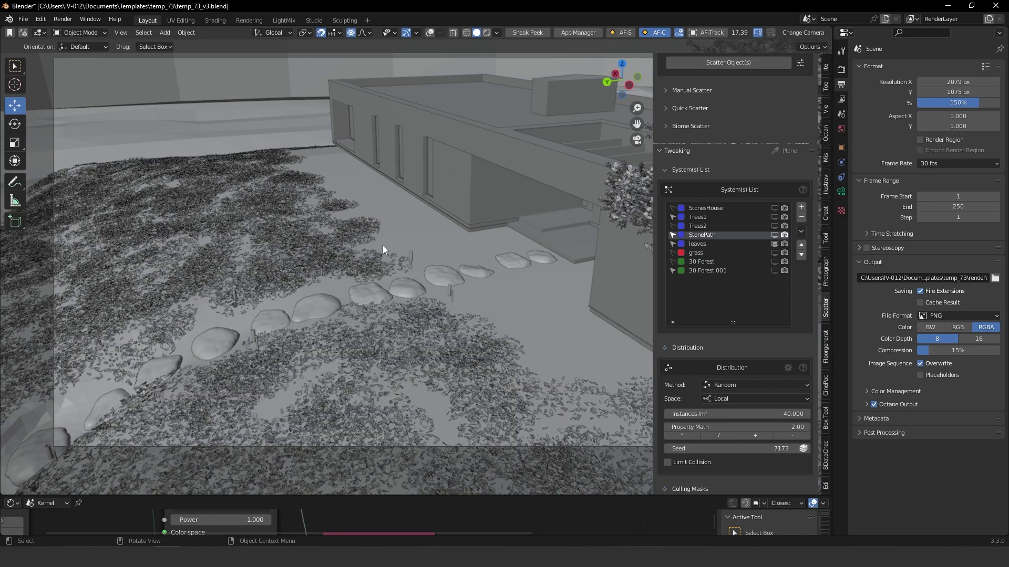
{"action": "scroll", "coordinate": [382, 247], "scroll_direction": "down", "scroll_amount": 1}
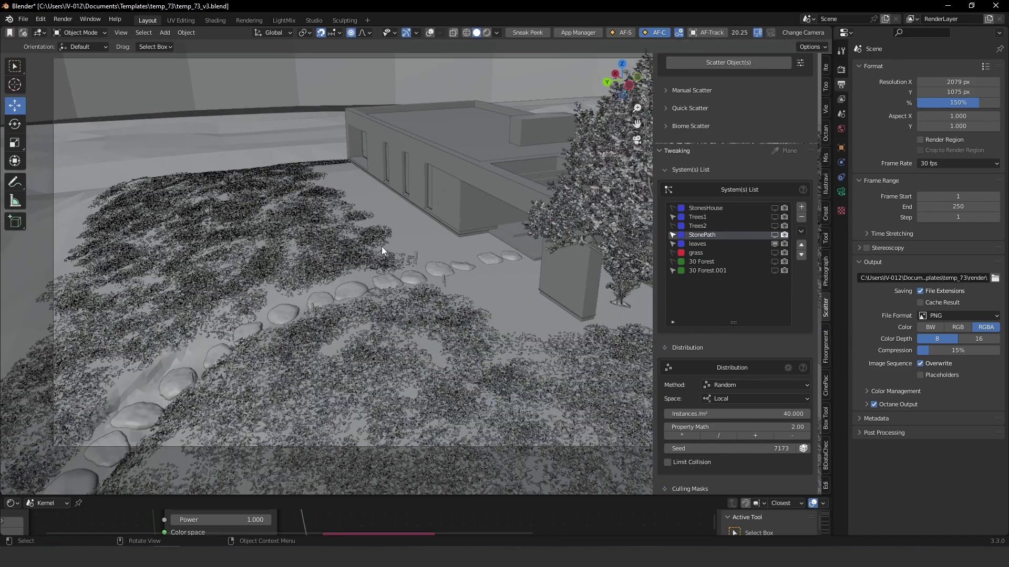
{"action": "scroll", "coordinate": [378, 250], "scroll_direction": "down", "scroll_amount": 3}
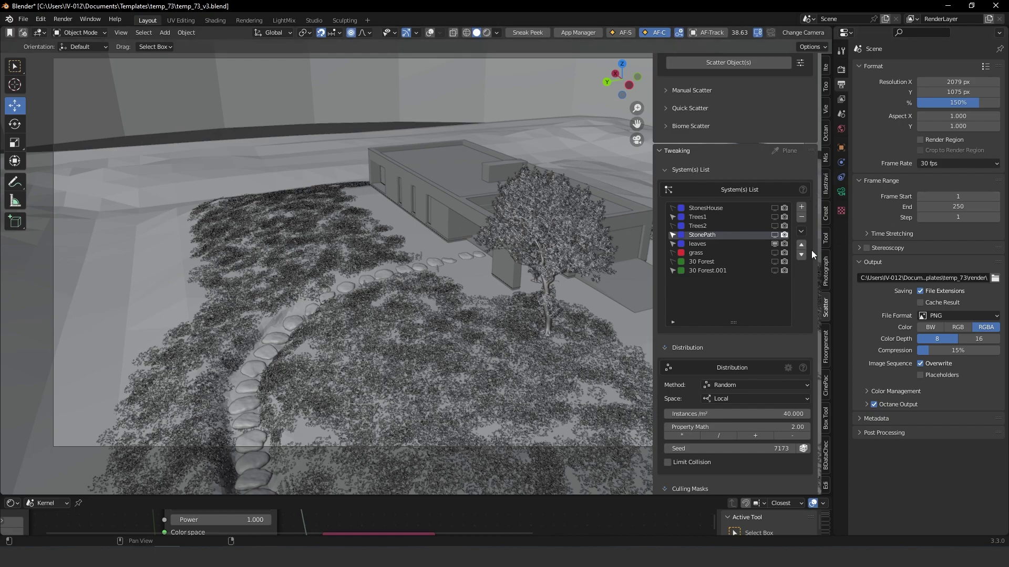
Step: Hide the leaves scatter system and show Trees2 again, viewing the clearing around the house from above
{"action": "left_click", "coordinate": [776, 245]}
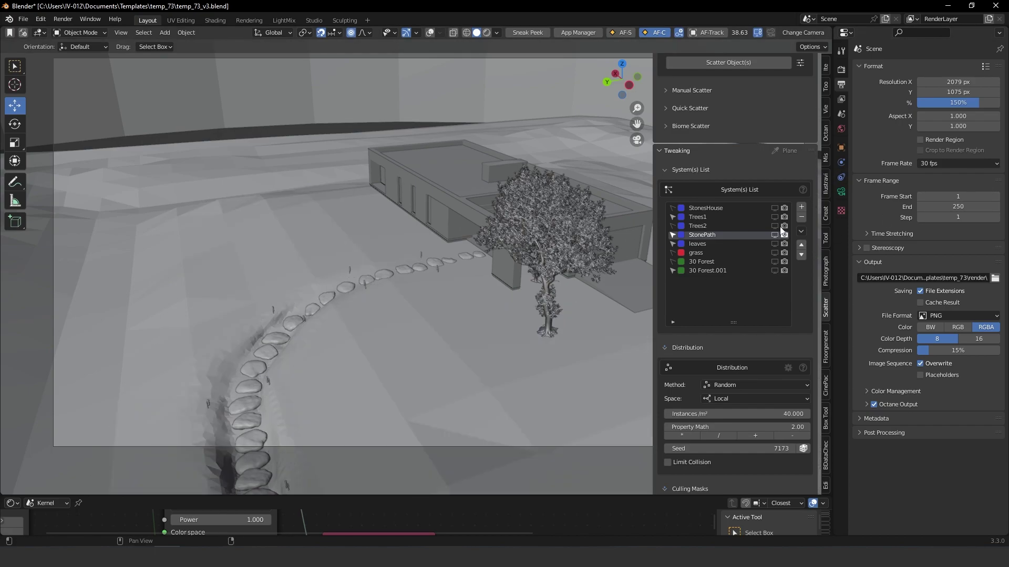
{"action": "left_click", "coordinate": [775, 225]}
{"action": "middle_click_drag", "start_coordinate": [505, 199], "coordinate": [421, 205]}
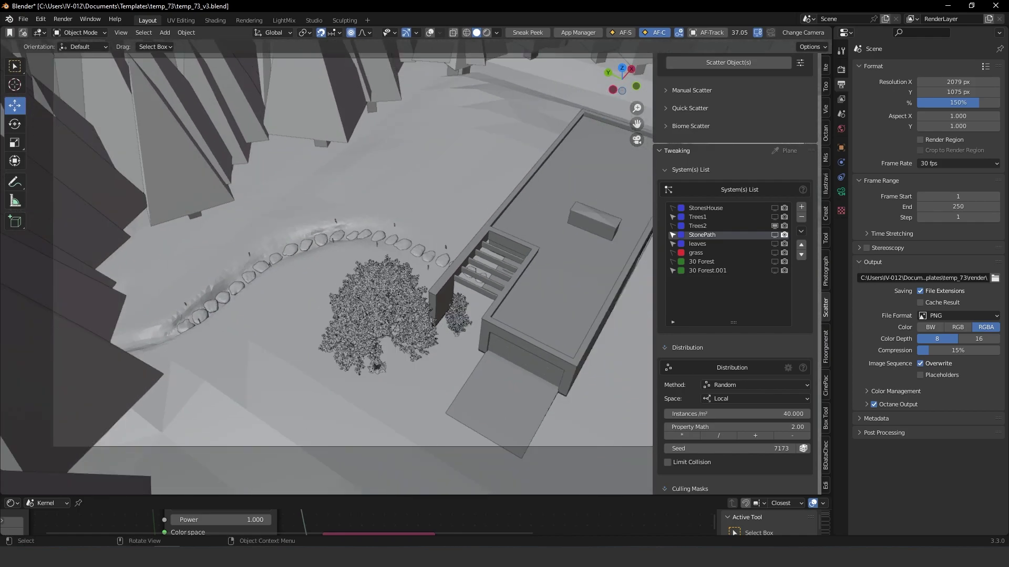
{"action": "scroll", "coordinate": [326, 263], "scroll_direction": "down", "scroll_amount": 4}
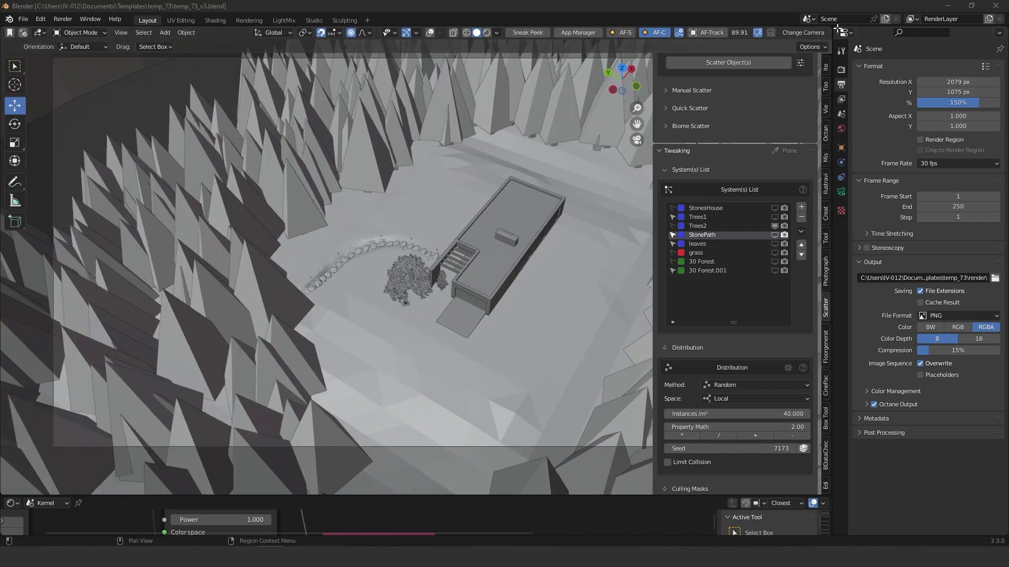
Step: Split the Properties editor into two stacked areas and turn the upper one into an Outliner
{"action": "left_click_drag", "start_coordinate": [838, 29], "coordinate": [846, 189]}
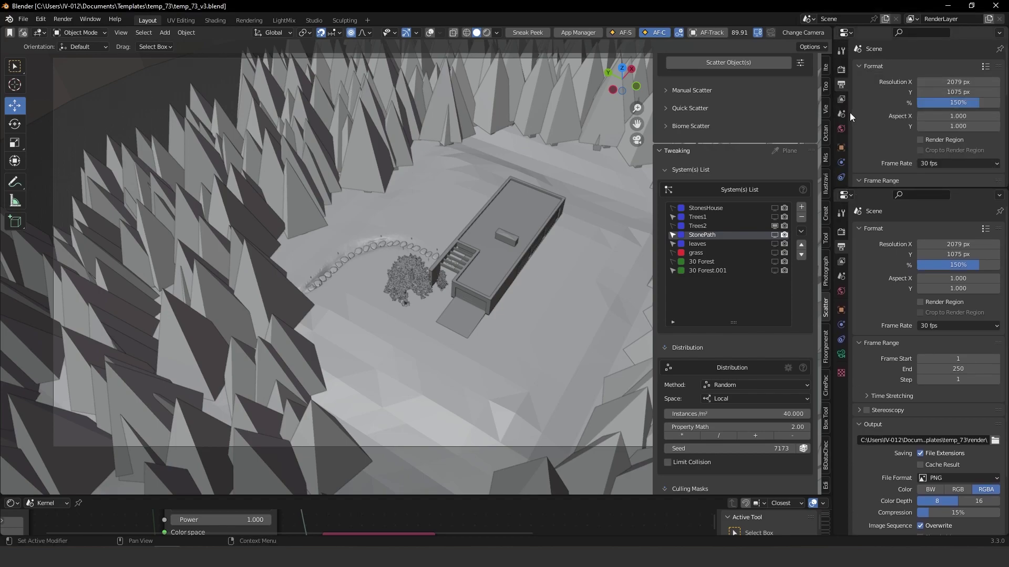
{"action": "left_click", "coordinate": [847, 37]}
{"action": "left_click", "coordinate": [776, 62]}
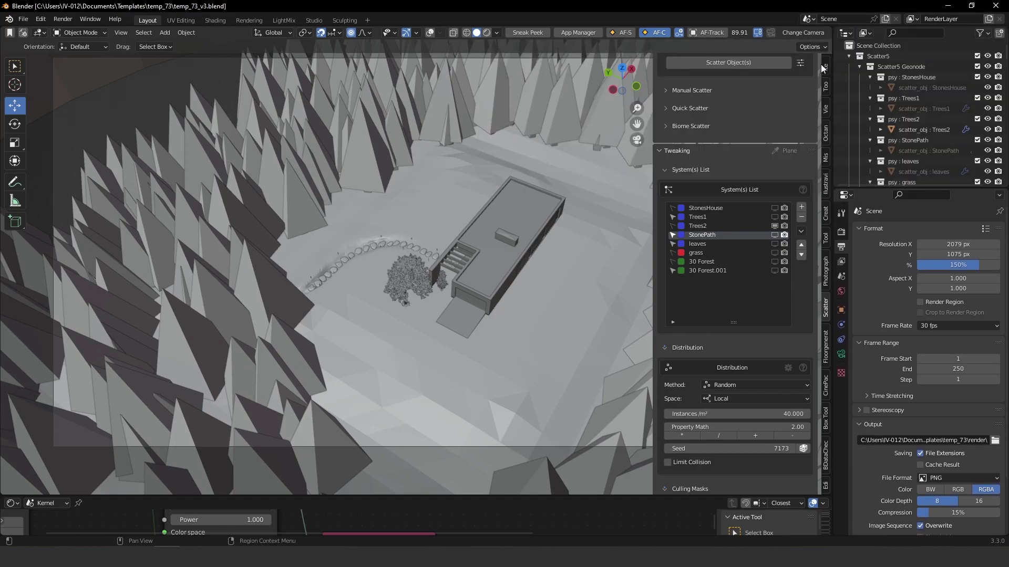
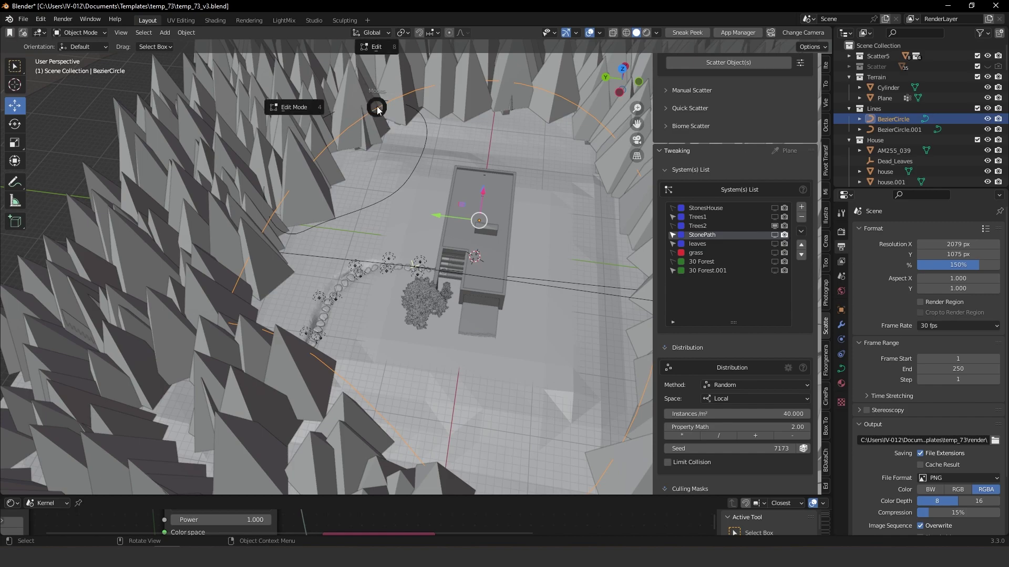
Step: Move the BezierCircle control point beyond the far end of the house in Edit Mode and return to Object Mode
{"action": "key", "text": "Tab"}
{"action": "left_click", "coordinate": [498, 80]}
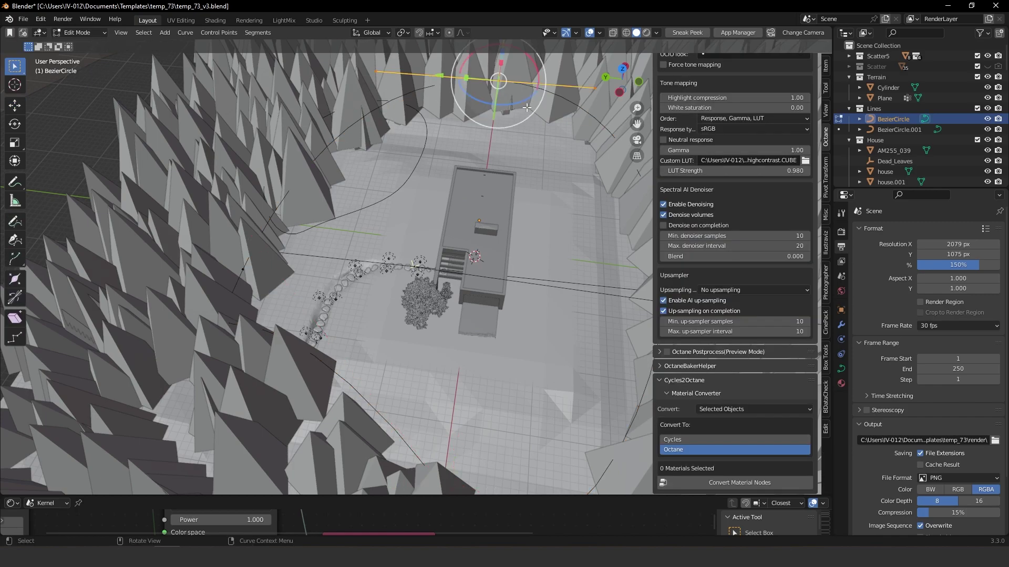
{"action": "middle_click_drag", "start_coordinate": [499, 80], "coordinate": [291, 195]}
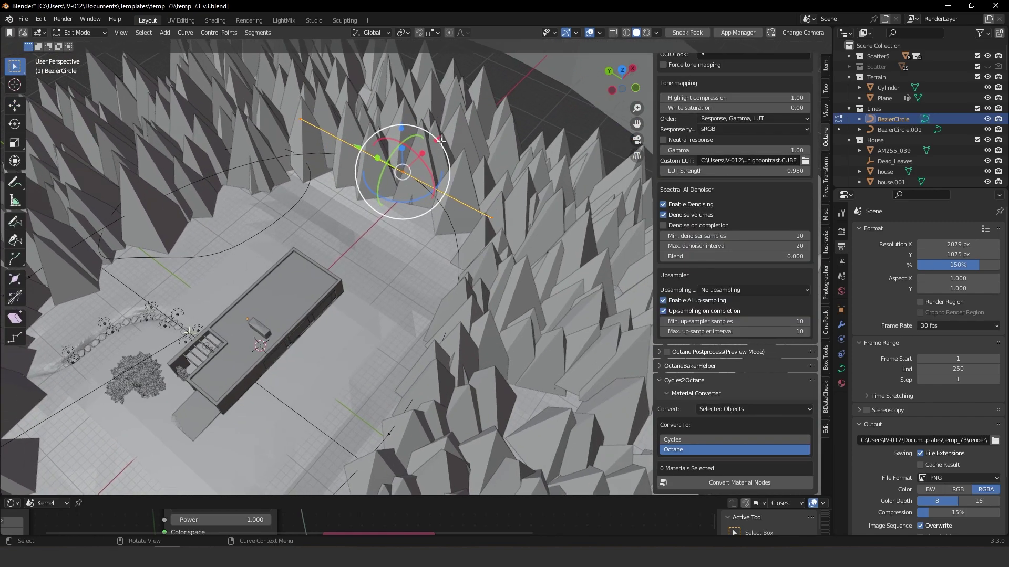
{"action": "key", "text": "g"}
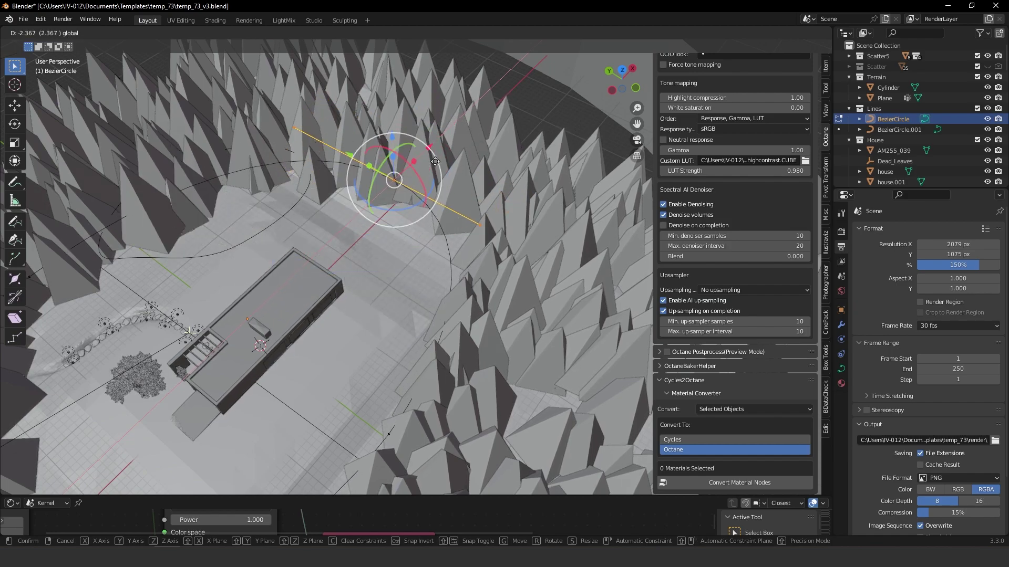
{"action": "left_click", "coordinate": [462, 151]}
{"action": "key", "text": "Tab"}
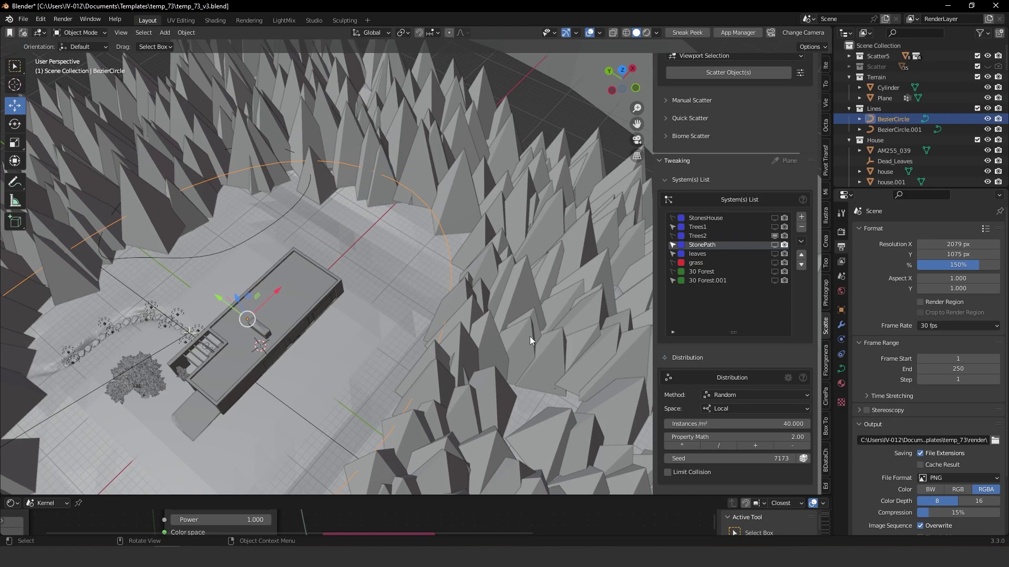
Step: Select the Trees2 scatter system and examine its Bezier-Area culling mask against the BezierCircle curve around the house
{"action": "left_click", "coordinate": [703, 237]}
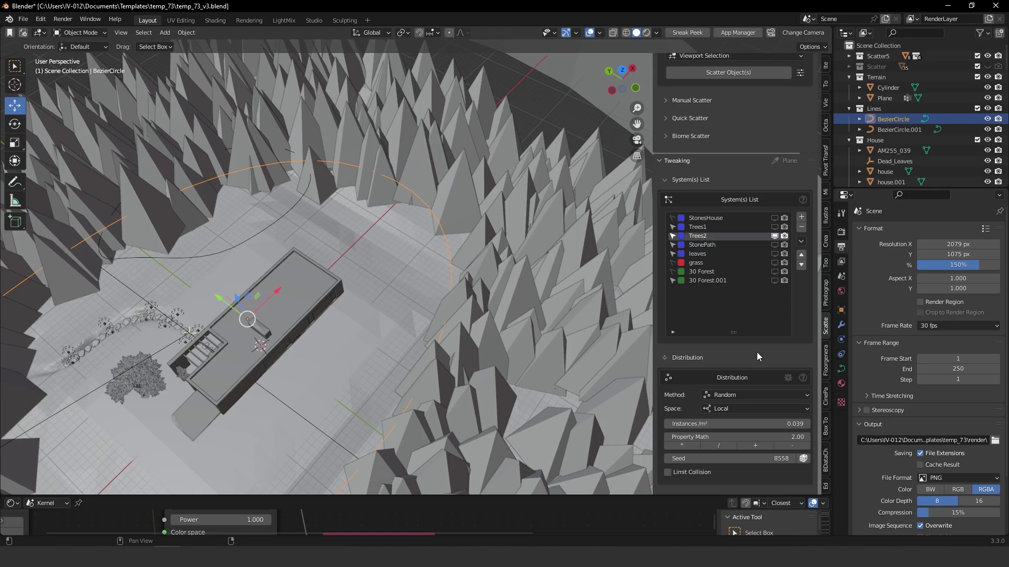
{"action": "scroll", "coordinate": [757, 353], "scroll_direction": "down", "scroll_amount": 10}
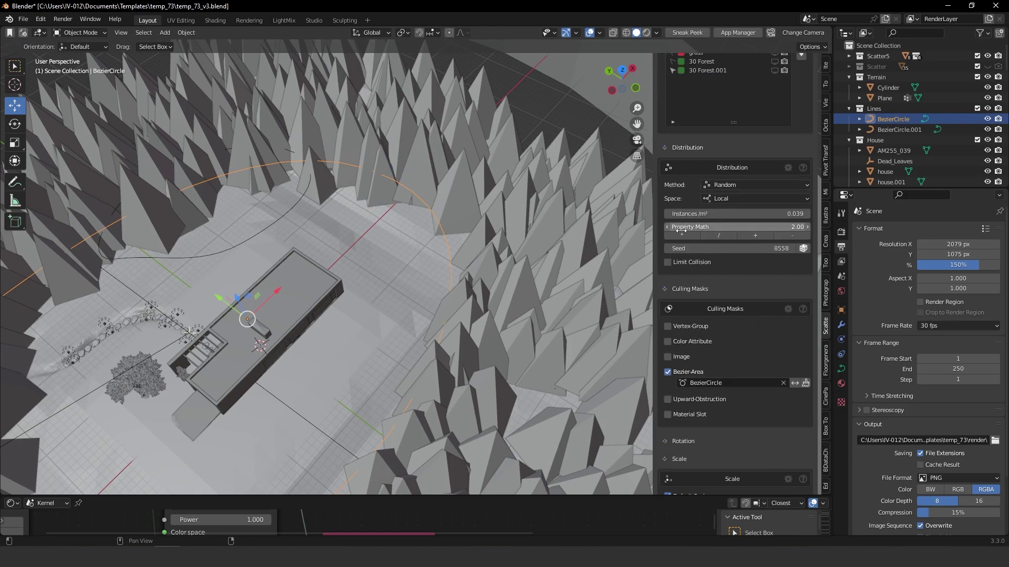
{"action": "scroll", "coordinate": [723, 342], "scroll_direction": "down", "scroll_amount": 3}
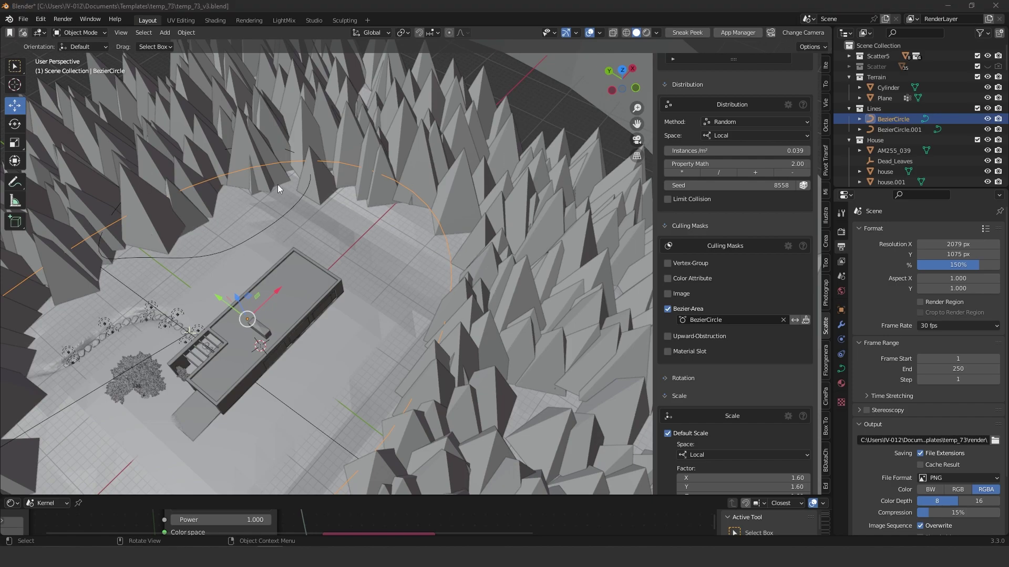
{"action": "scroll", "coordinate": [378, 300], "scroll_direction": "down", "scroll_amount": 4}
{"action": "scroll", "coordinate": [382, 305], "scroll_direction": "up", "scroll_amount": 3}
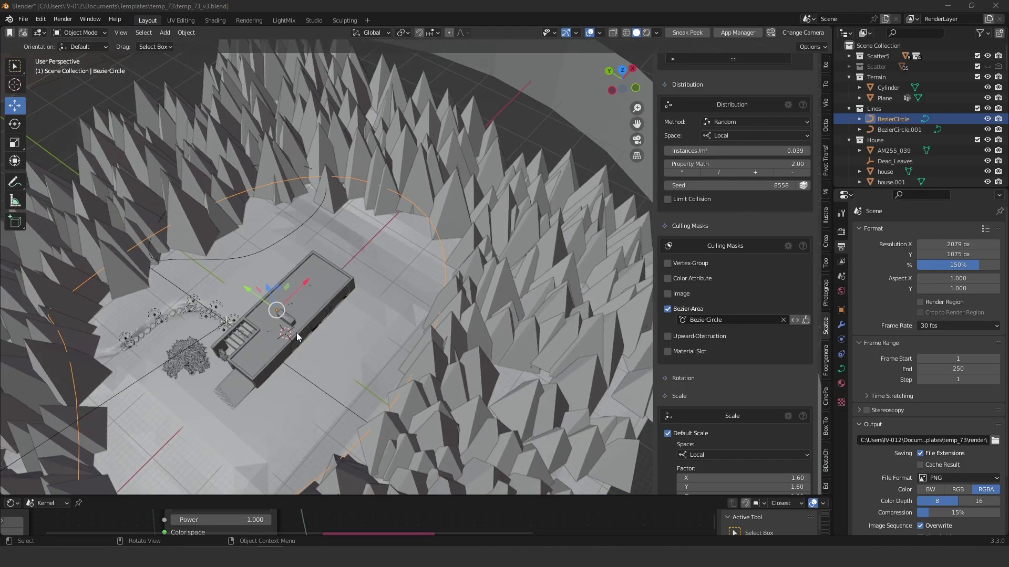
{"action": "middle_click_drag", "start_coordinate": [218, 277], "coordinate": [236, 260]}
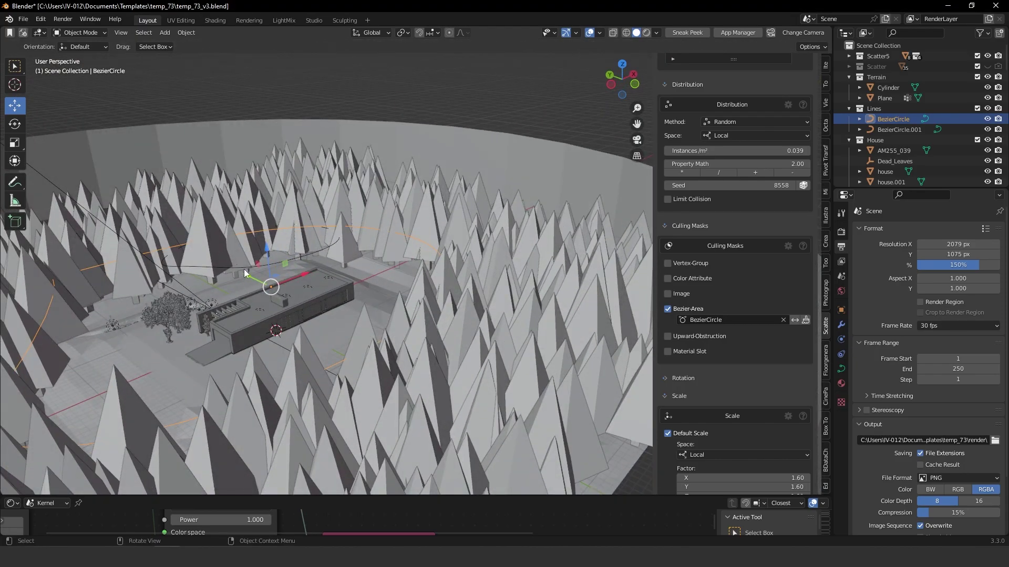
{"action": "middle_click_drag", "start_coordinate": [199, 316], "coordinate": [578, 220]}
{"action": "scroll", "coordinate": [759, 194], "scroll_direction": "up", "scroll_amount": 10}
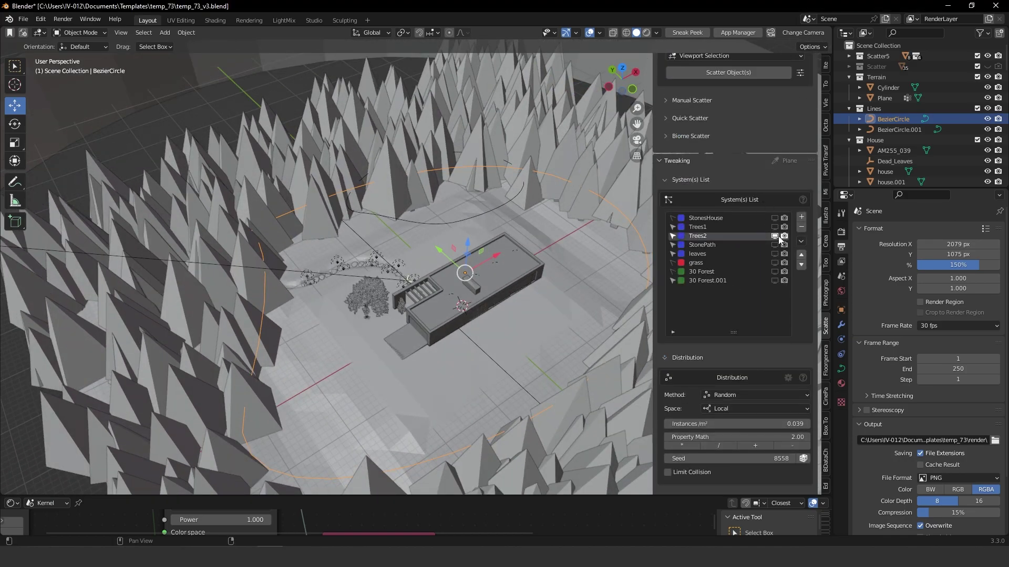
Step: Hide the Trees2 scatter system and show the leaves system, viewing its coverage around the house up close
{"action": "left_click", "coordinate": [776, 236]}
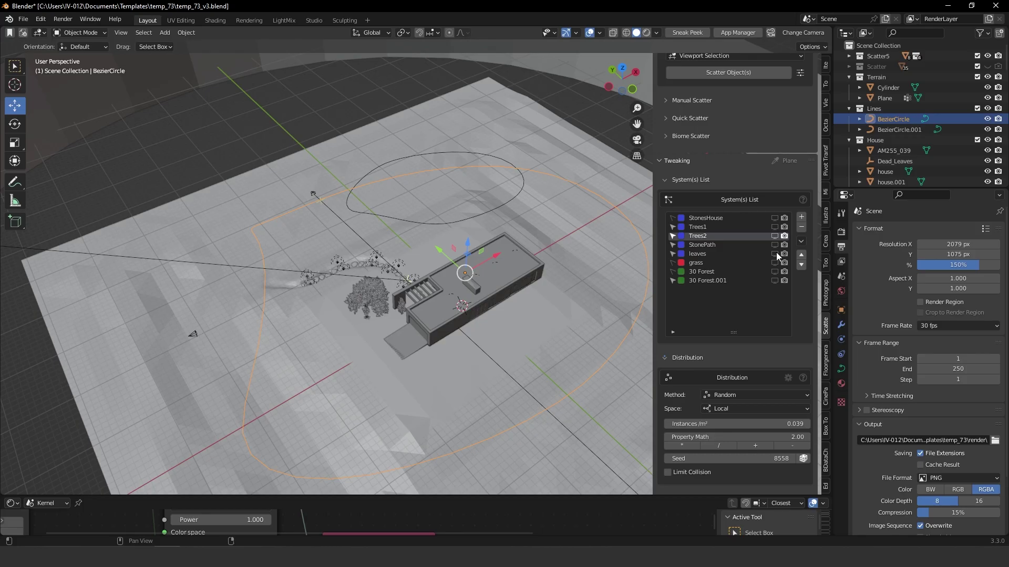
{"action": "scroll", "coordinate": [342, 325], "scroll_direction": "up", "scroll_amount": 4}
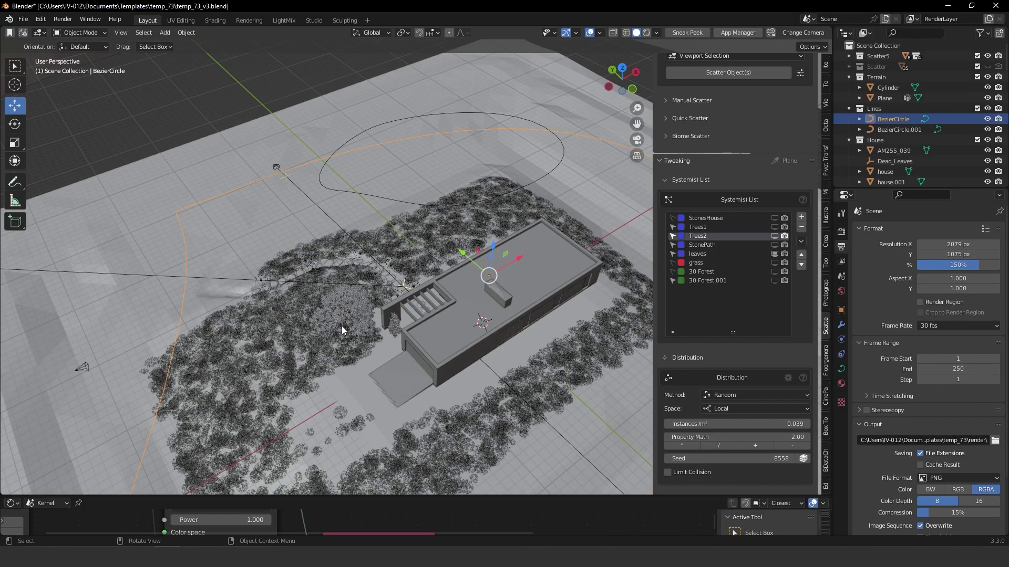
{"action": "scroll", "coordinate": [339, 317], "scroll_direction": "up", "scroll_amount": 4}
{"action": "middle_click_drag", "start_coordinate": [383, 300], "coordinate": [437, 314]}
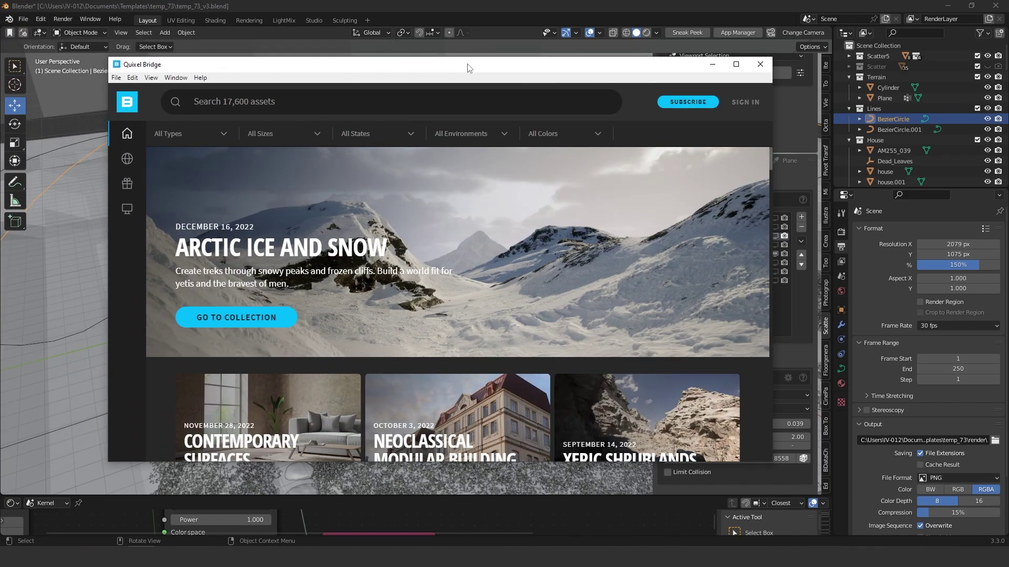
Step: Switch to Quixel Bridge, maximize its window and search the asset library for leaves
{"action": "double_click", "coordinate": [212, 55]}
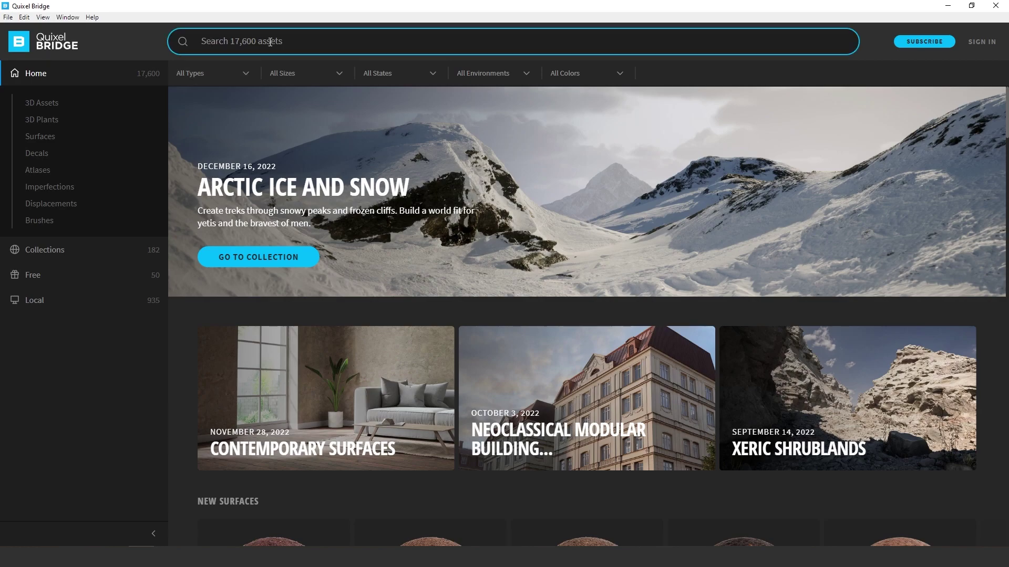
{"action": "type", "text": "leaves"}
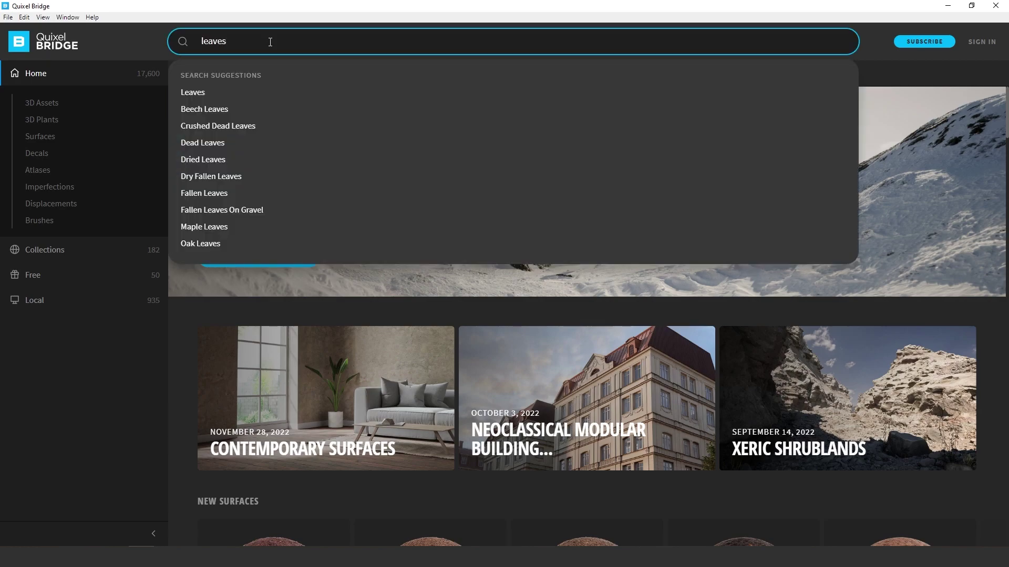
{"action": "key", "text": "Return"}
Step: Look through the search results for scattered leaf and twig assets, and minimize Quixel Bridge to return to Blender
{"action": "scroll", "coordinate": [422, 237], "scroll_direction": "down", "scroll_amount": 4}
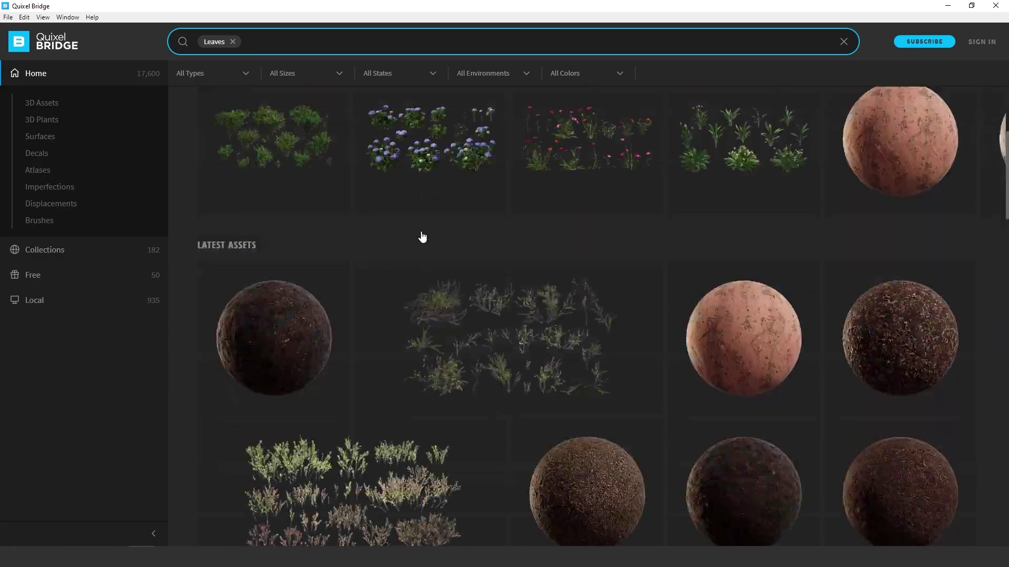
{"action": "scroll", "coordinate": [422, 237], "scroll_direction": "down", "scroll_amount": 10}
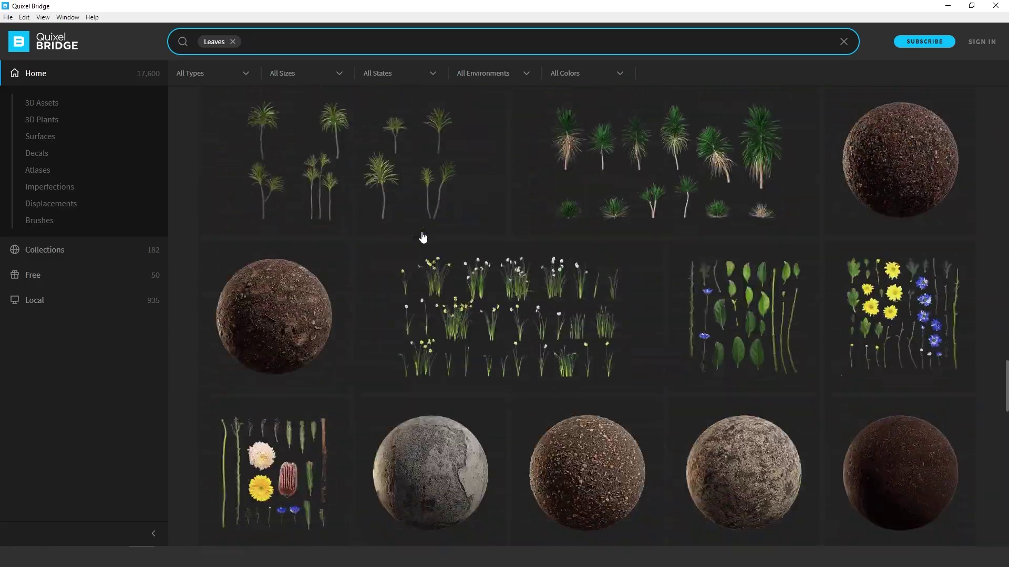
{"action": "scroll", "coordinate": [487, 295], "scroll_direction": "down", "scroll_amount": 10}
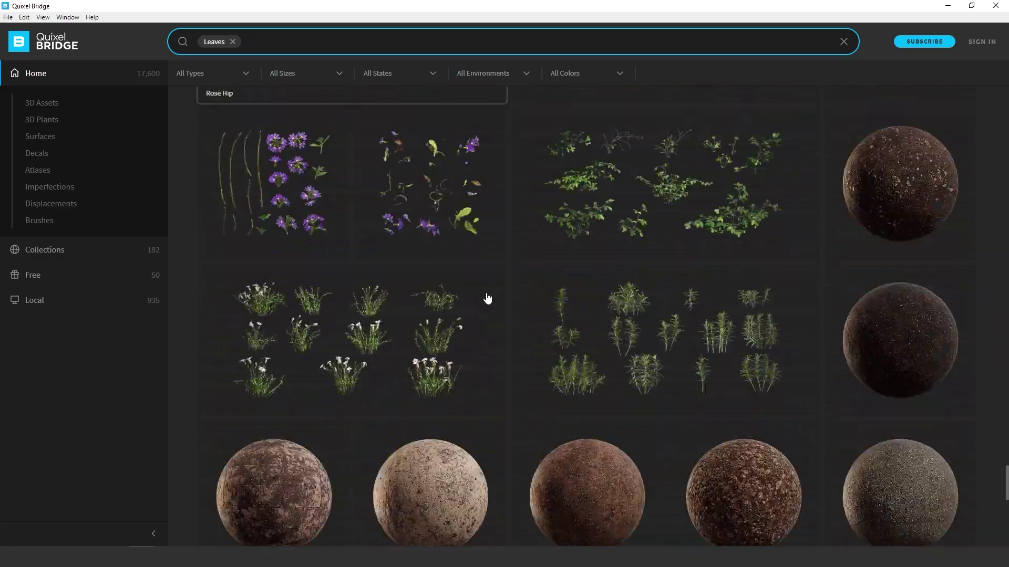
{"action": "scroll", "coordinate": [487, 299], "scroll_direction": "down", "scroll_amount": 10}
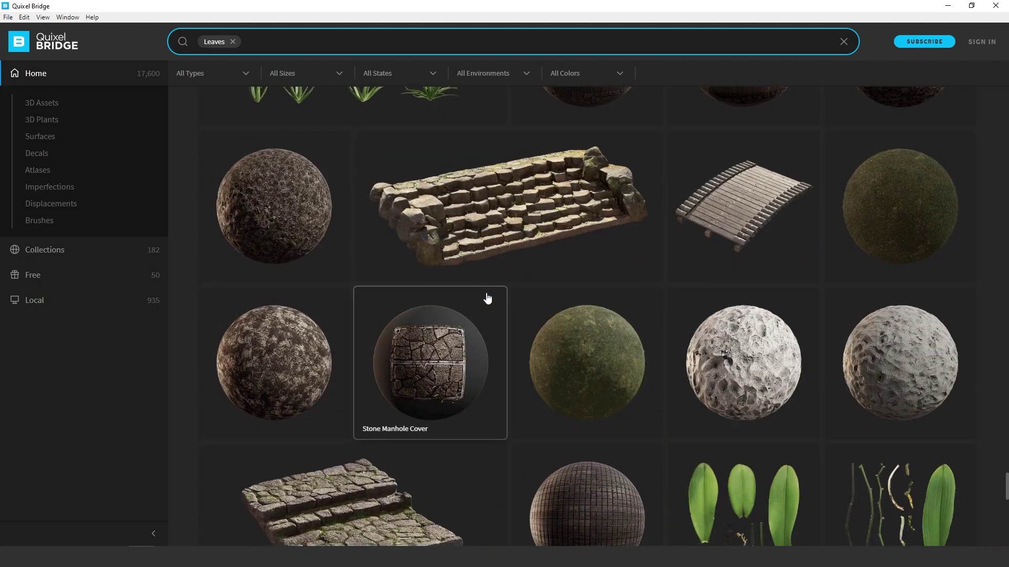
{"action": "scroll", "coordinate": [484, 295], "scroll_direction": "up", "scroll_amount": 10}
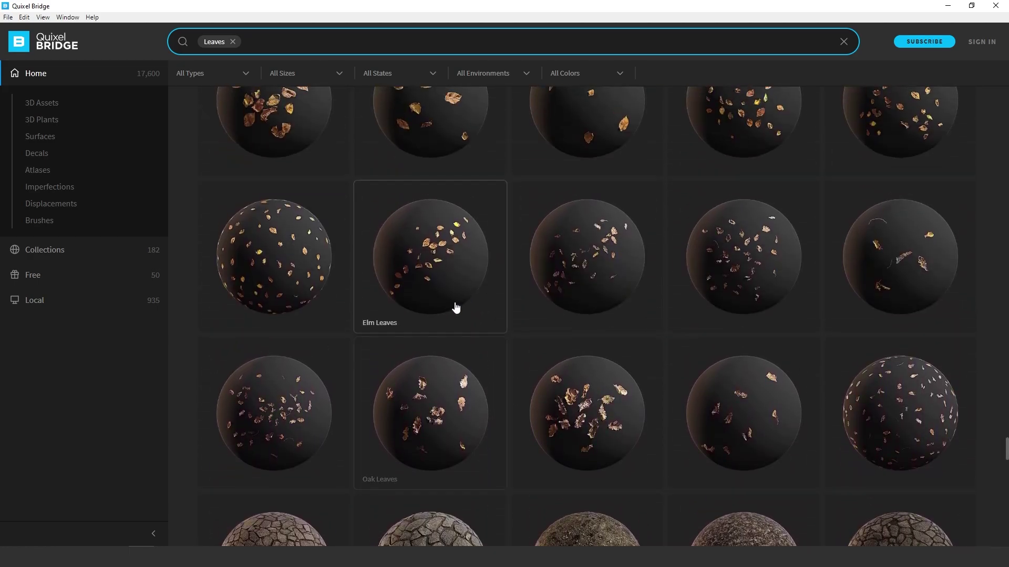
{"action": "scroll", "coordinate": [455, 307], "scroll_direction": "up", "scroll_amount": 5}
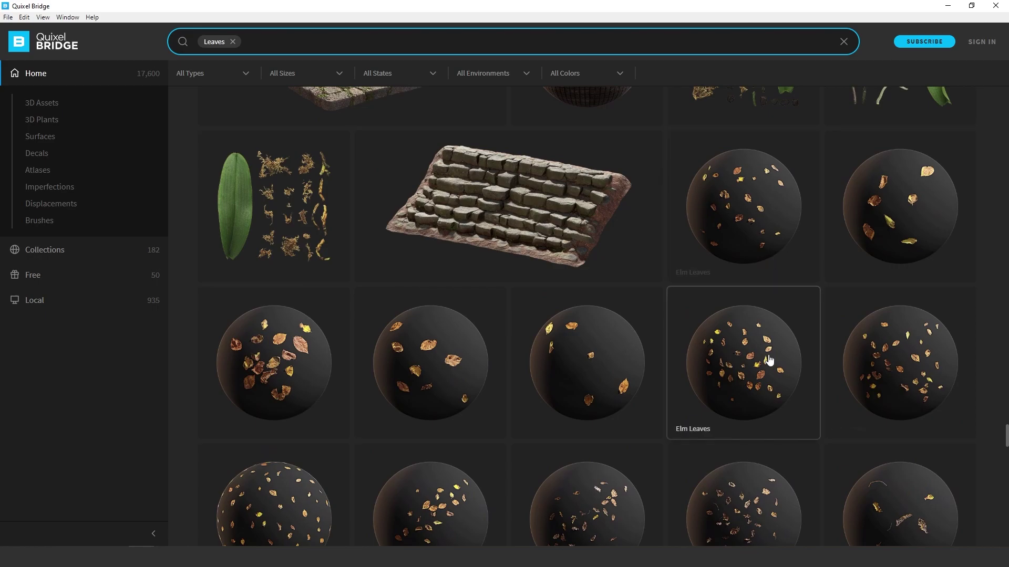
{"action": "scroll", "coordinate": [768, 360], "scroll_direction": "down", "scroll_amount": 5}
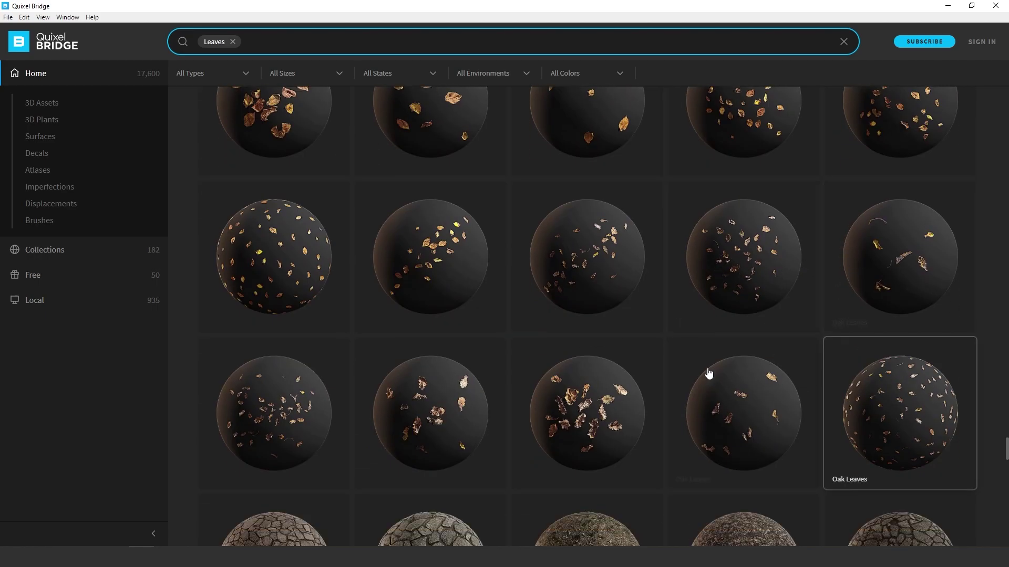
{"action": "scroll", "coordinate": [676, 349], "scroll_direction": "down", "scroll_amount": 20}
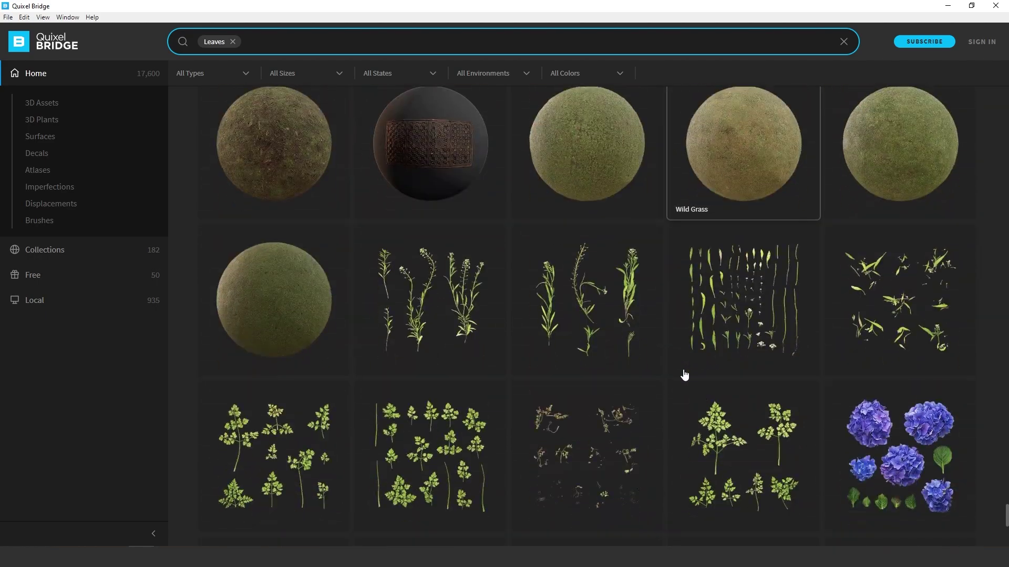
{"action": "scroll", "coordinate": [684, 375], "scroll_direction": "down", "scroll_amount": 20}
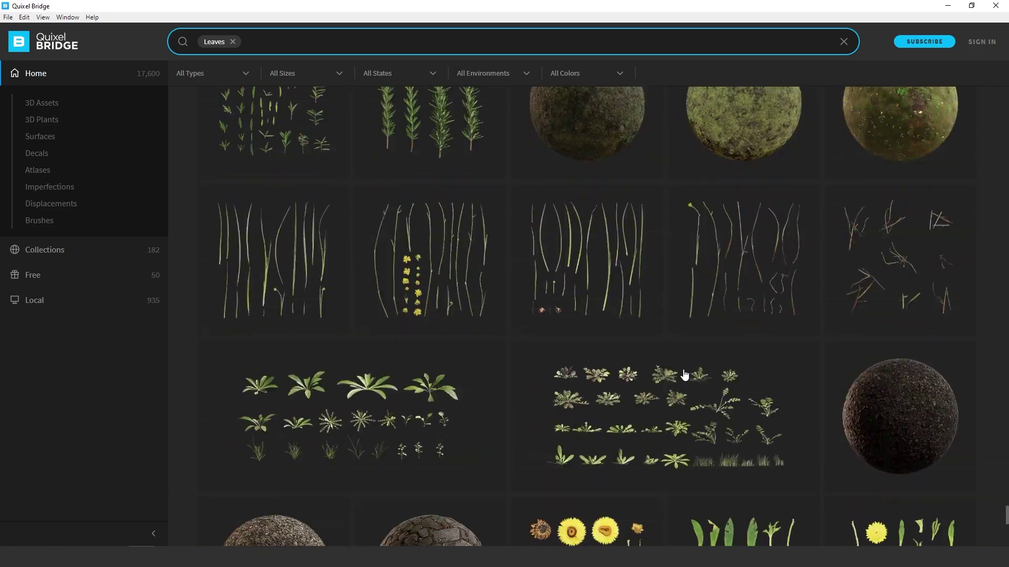
{"action": "scroll", "coordinate": [684, 375], "scroll_direction": "down", "scroll_amount": 15}
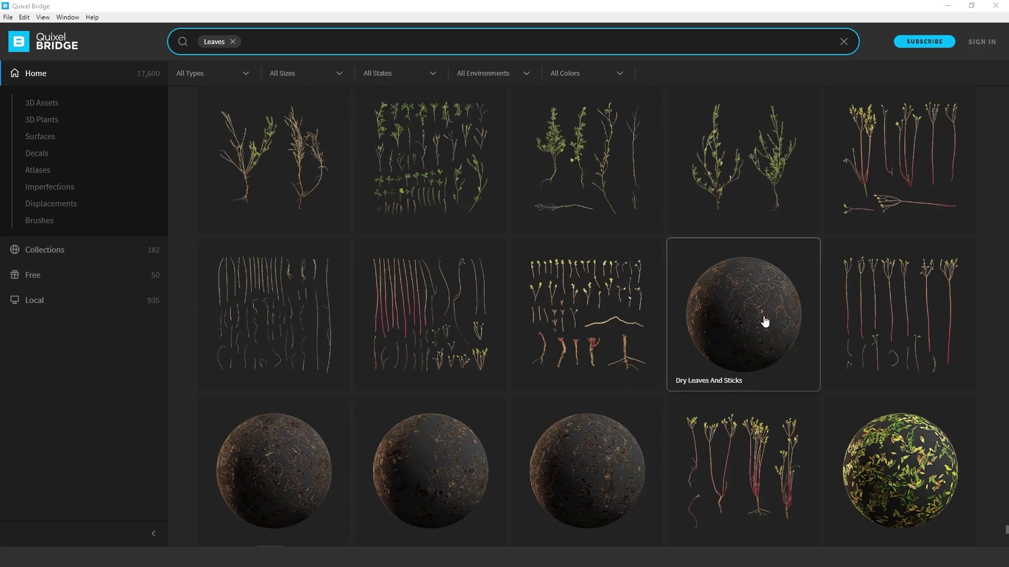
{"action": "scroll", "coordinate": [764, 322], "scroll_direction": "down", "scroll_amount": 5}
{"action": "scroll", "coordinate": [777, 315], "scroll_direction": "up", "scroll_amount": 5}
{"action": "left_click", "coordinate": [947, 6]}
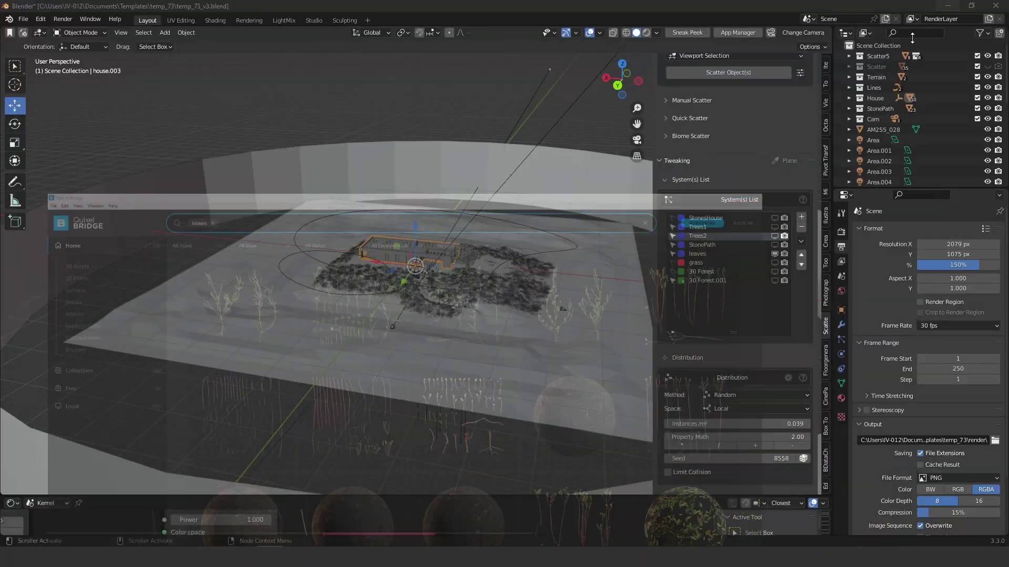
Step: Hide the leaves scatter system and show the grass system, viewing it around the house and stone path
{"action": "left_click", "coordinate": [774, 254]}
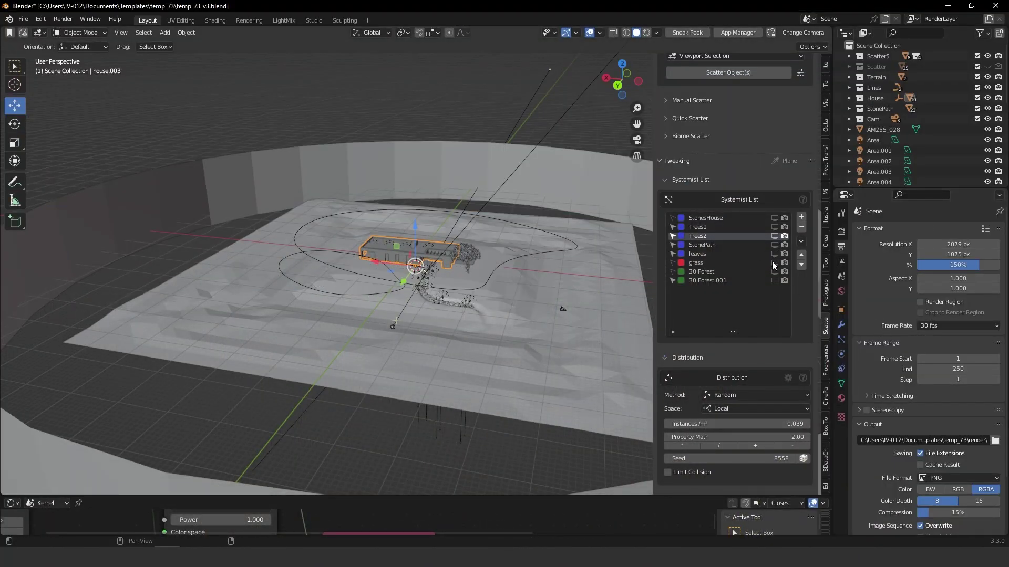
{"action": "left_click", "coordinate": [774, 263]}
{"action": "scroll", "coordinate": [425, 323], "scroll_direction": "up", "scroll_amount": 5}
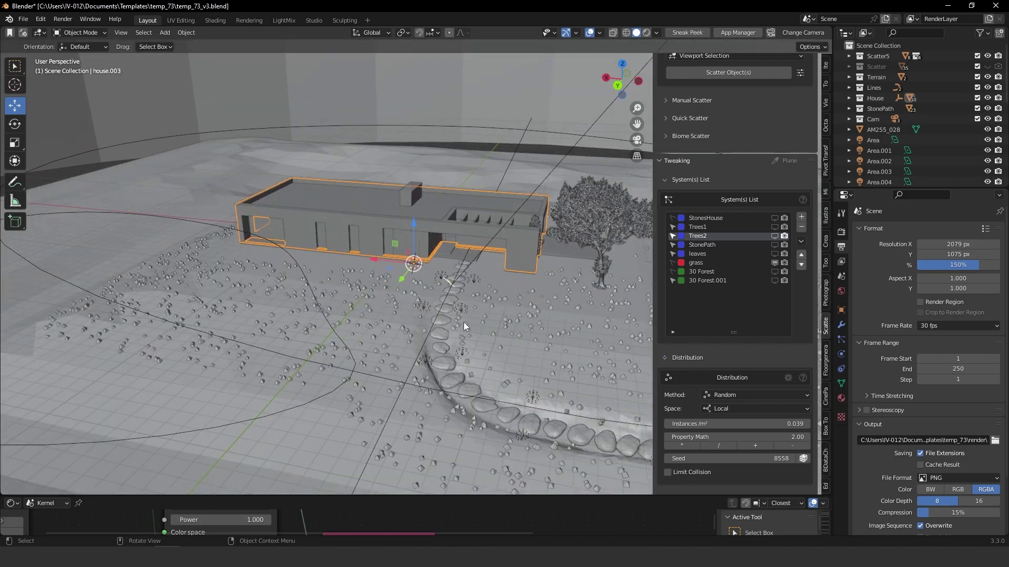
{"action": "middle_click_drag", "start_coordinate": [464, 323], "coordinate": [376, 308]}
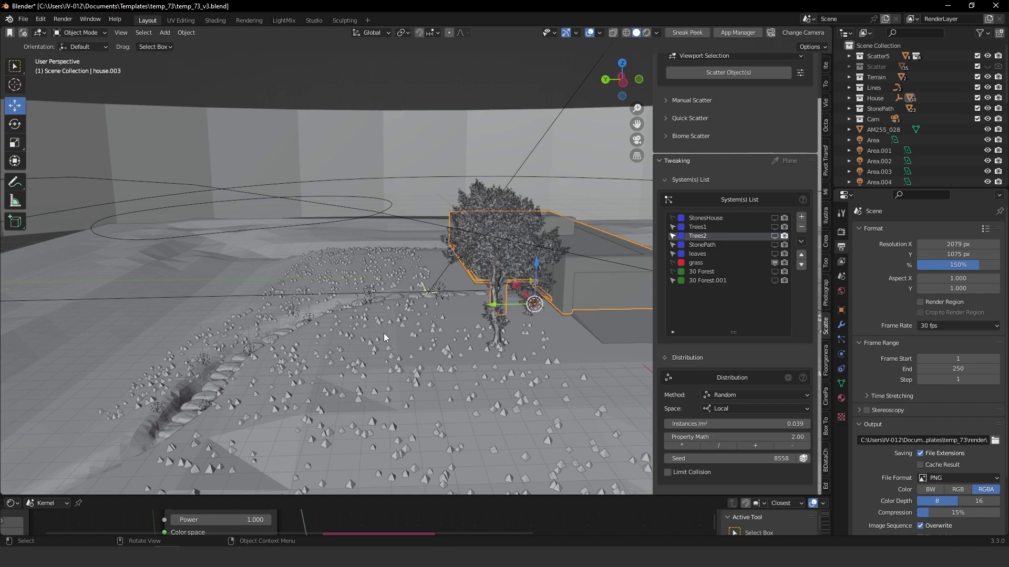
{"action": "scroll", "coordinate": [383, 333], "scroll_direction": "down", "scroll_amount": 6}
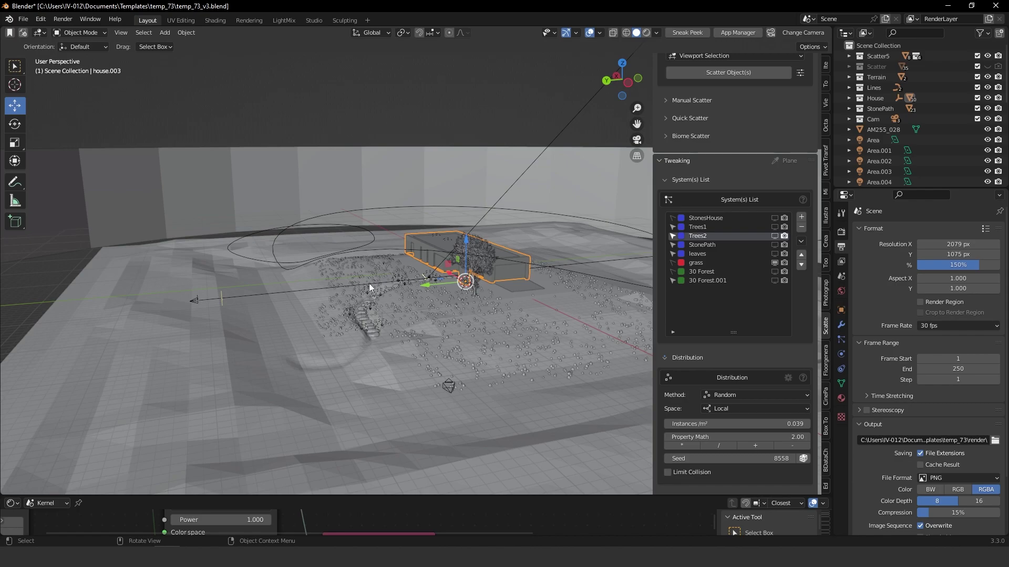
{"action": "middle_click_drag", "start_coordinate": [369, 283], "coordinate": [616, 282]}
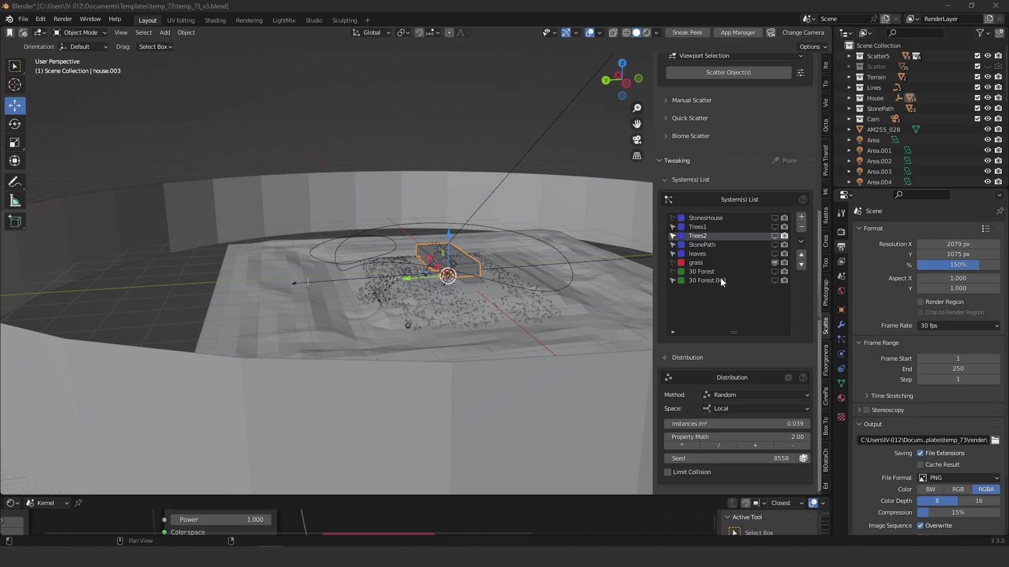
Step: Select the grass scatter system and examine its coverage of the clearing from ground level and from above
{"action": "left_click", "coordinate": [696, 263]}
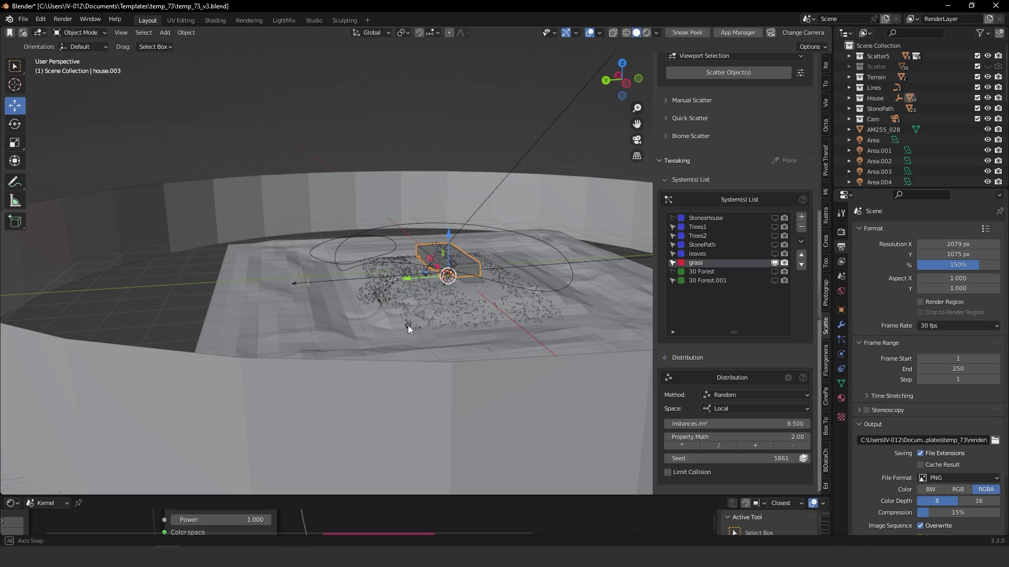
{"action": "middle_click_drag", "start_coordinate": [408, 326], "coordinate": [380, 326]}
{"action": "scroll", "coordinate": [424, 335], "scroll_direction": "up", "scroll_amount": 5}
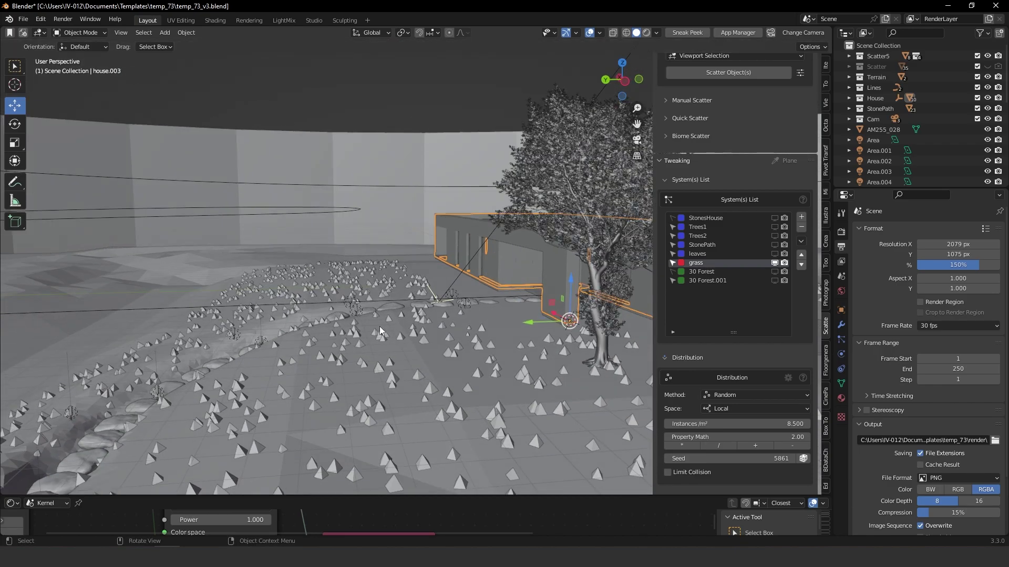
{"action": "scroll", "coordinate": [379, 326], "scroll_direction": "down", "scroll_amount": 3}
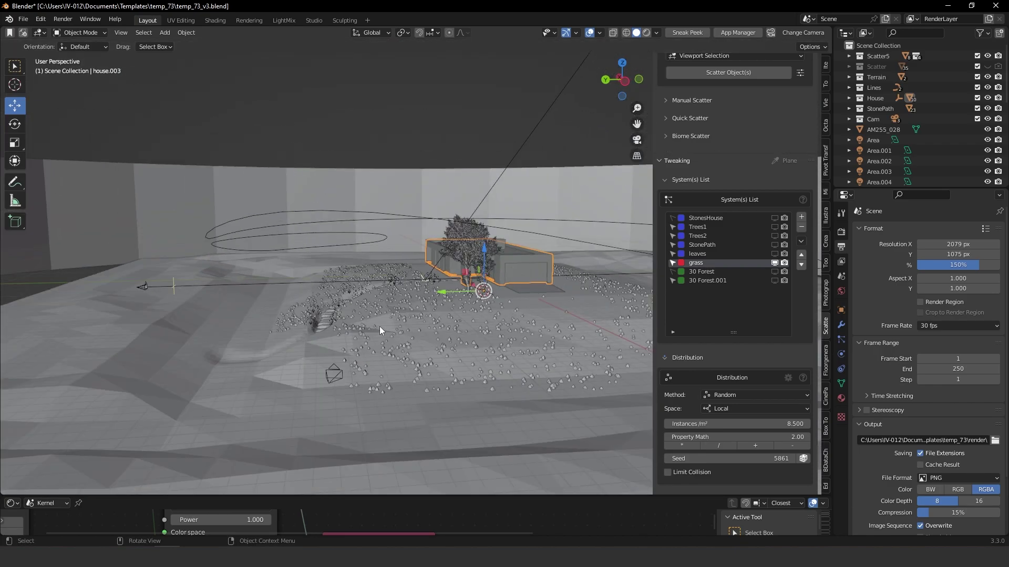
{"action": "middle_click_drag", "start_coordinate": [468, 317], "coordinate": [494, 315]}
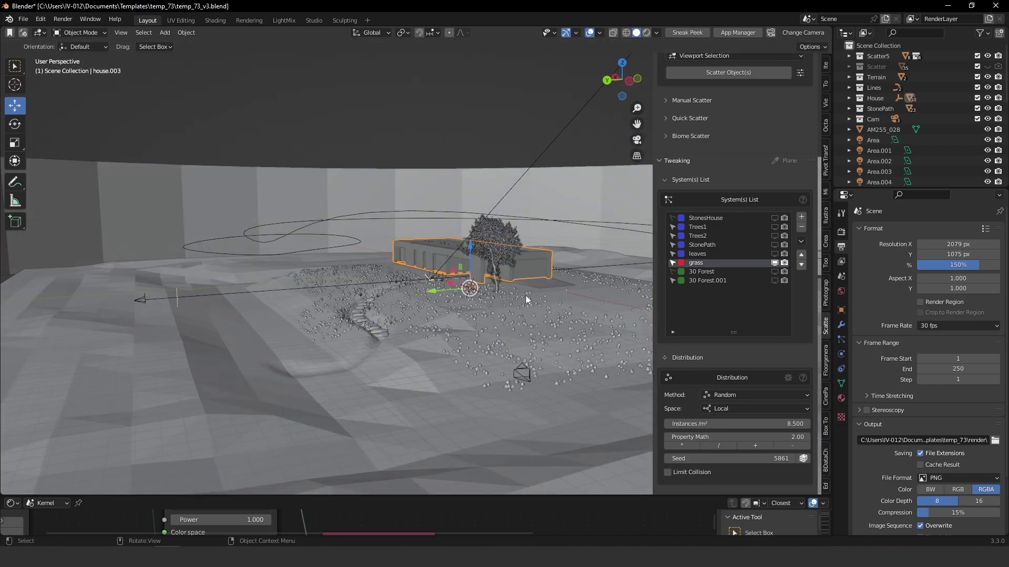
{"action": "middle_click_drag", "start_coordinate": [436, 297], "coordinate": [357, 331]}
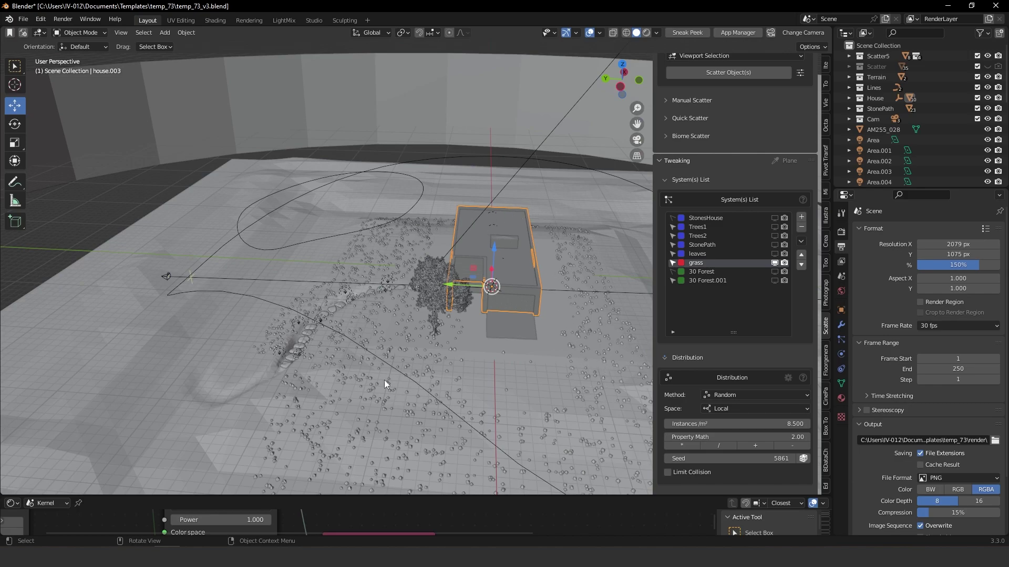
Step: Hide the grass scatter system and show 30 Forest, viewing its placement inside the smaller Bezier curve from above
{"action": "left_click", "coordinate": [775, 263]}
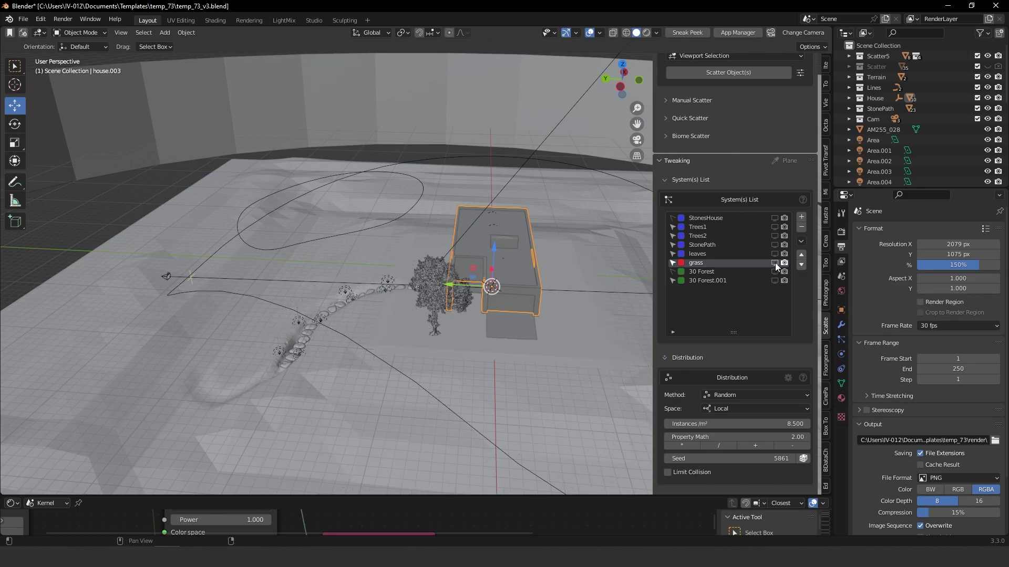
{"action": "left_click", "coordinate": [775, 272]}
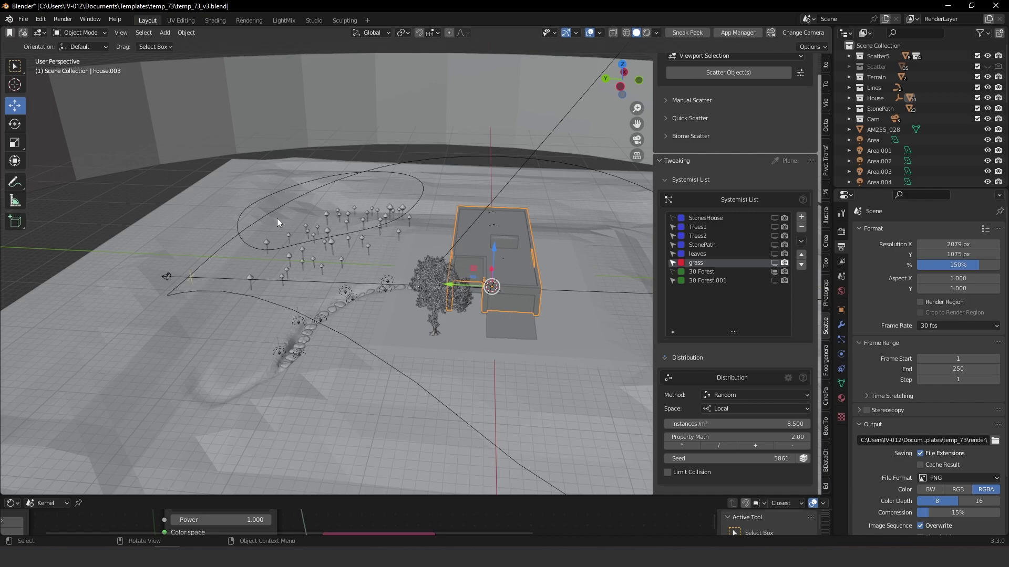
{"action": "middle_click_drag", "start_coordinate": [276, 219], "coordinate": [293, 202]}
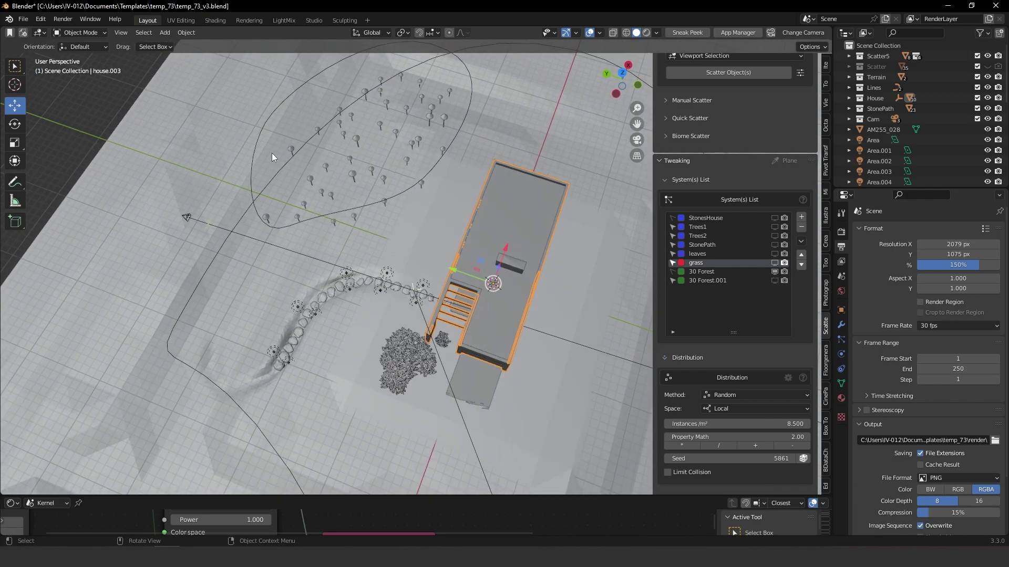
{"action": "key", "text": "a"}
{"action": "left_click", "coordinate": [478, 104]}
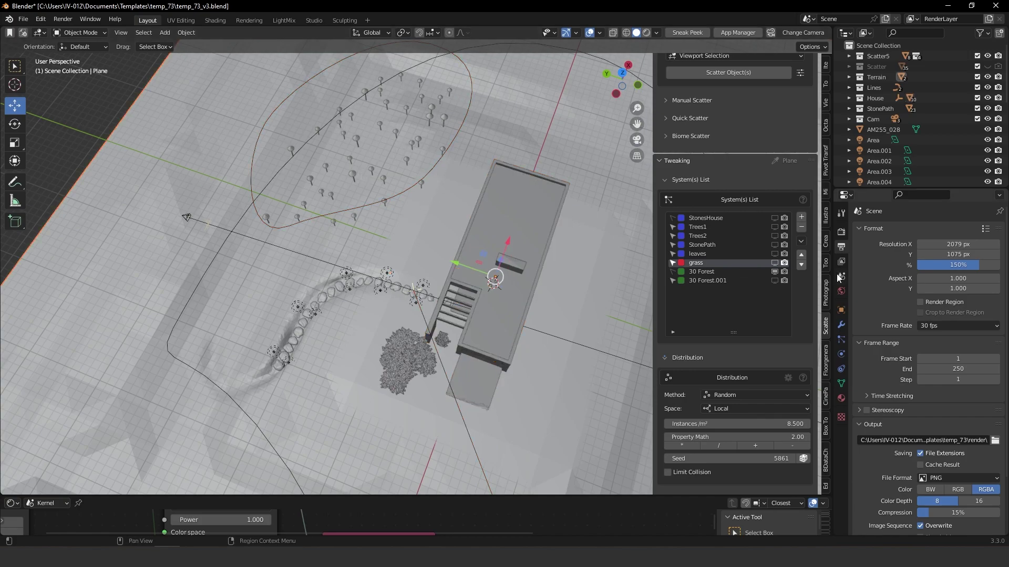
Step: Hide 30 Forest, check 30 Forest.001 inside the same curve, and hide it too, leaving the house and stone path in view
{"action": "left_click", "coordinate": [775, 271]}
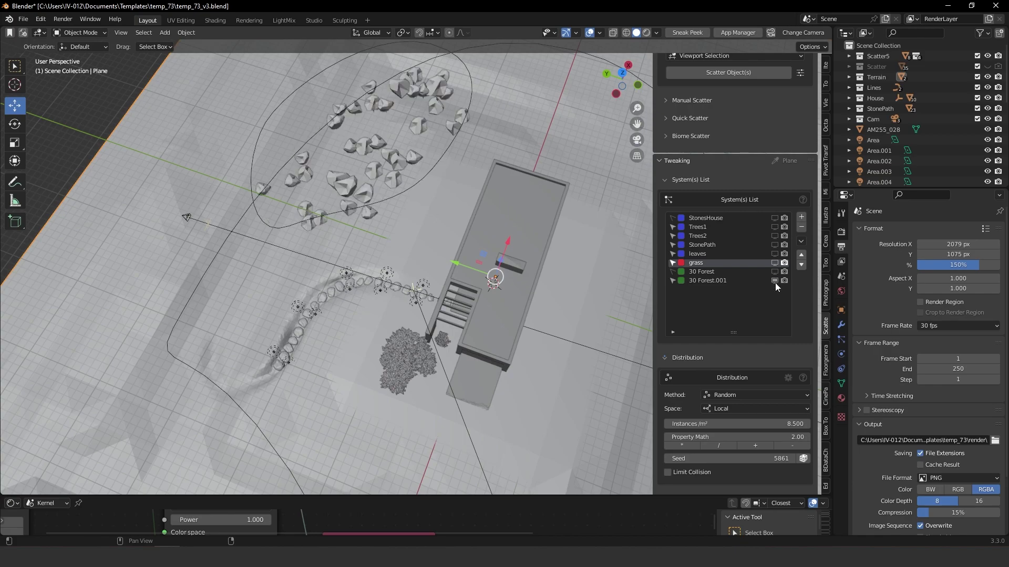
{"action": "left_click", "coordinate": [774, 281]}
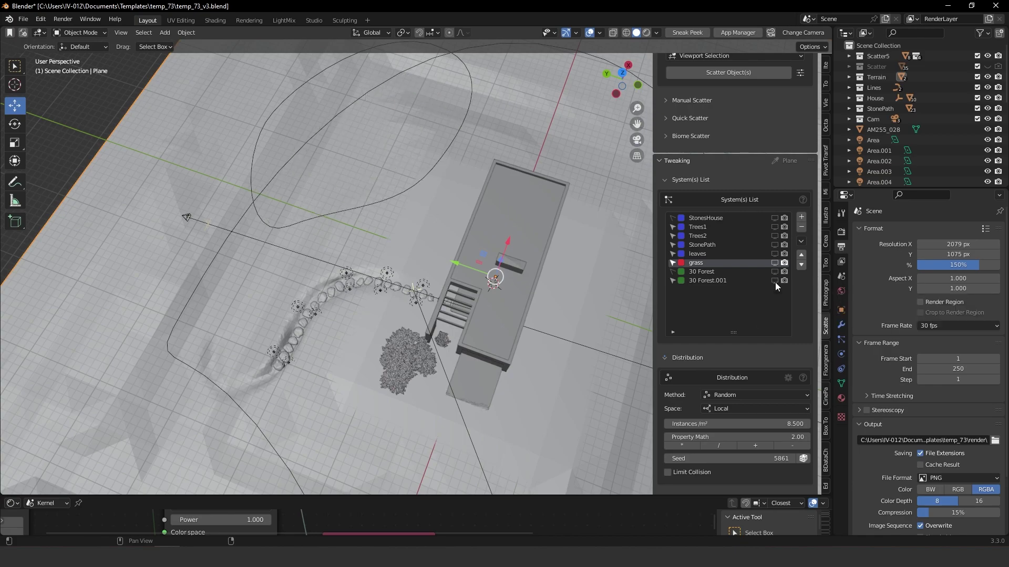
{"action": "middle_click_drag", "start_coordinate": [343, 352], "coordinate": [455, 266]}
{"action": "left_click", "coordinate": [341, 234]}
{"action": "left_click", "coordinate": [400, 273]}
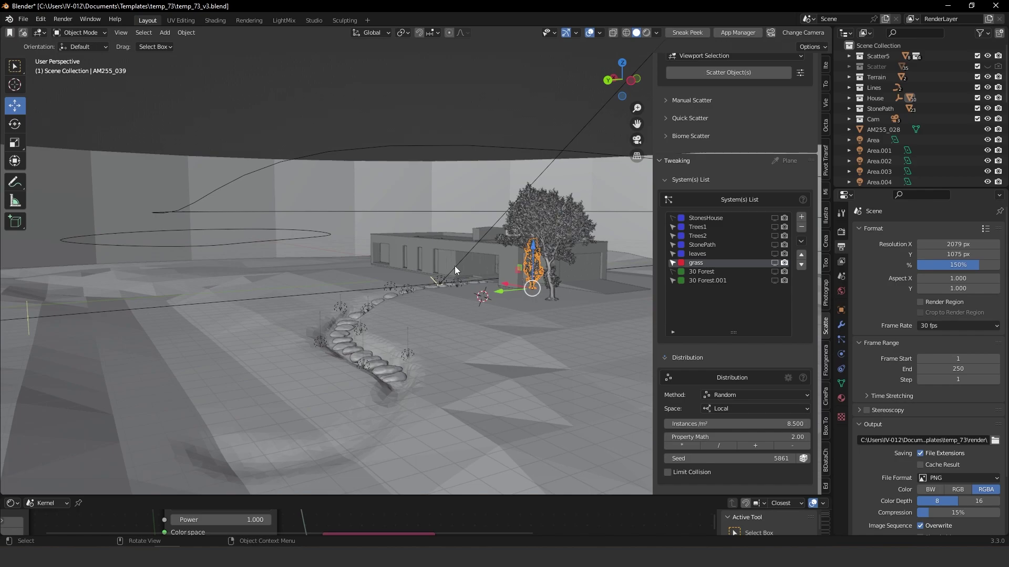
{"action": "middle_click_drag", "start_coordinate": [405, 324], "coordinate": [505, 283]}
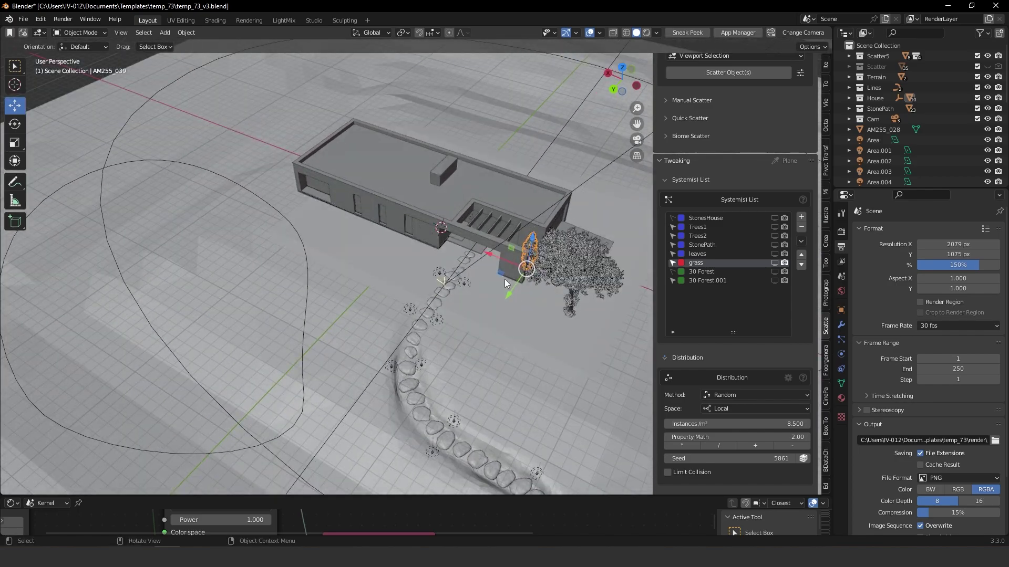
{"action": "scroll", "coordinate": [420, 307], "scroll_direction": "down", "scroll_amount": 5}
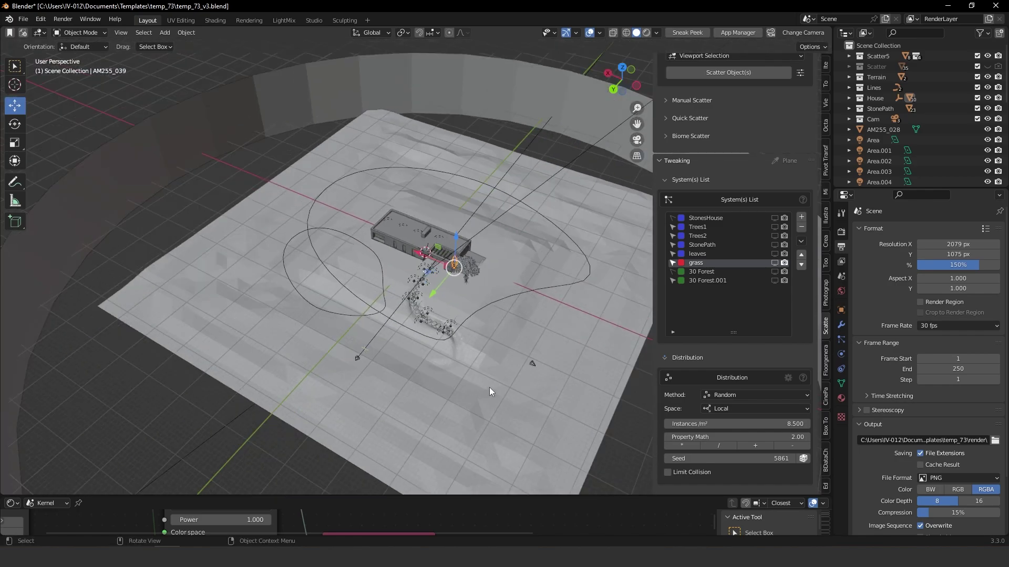
Step: Examine the bare terrain, house, stone path and boundary curves from several angles and in top orthographic view
{"action": "middle_click_drag", "start_coordinate": [481, 356], "coordinate": [355, 342]}
{"action": "scroll", "coordinate": [414, 335], "scroll_direction": "up", "scroll_amount": 5}
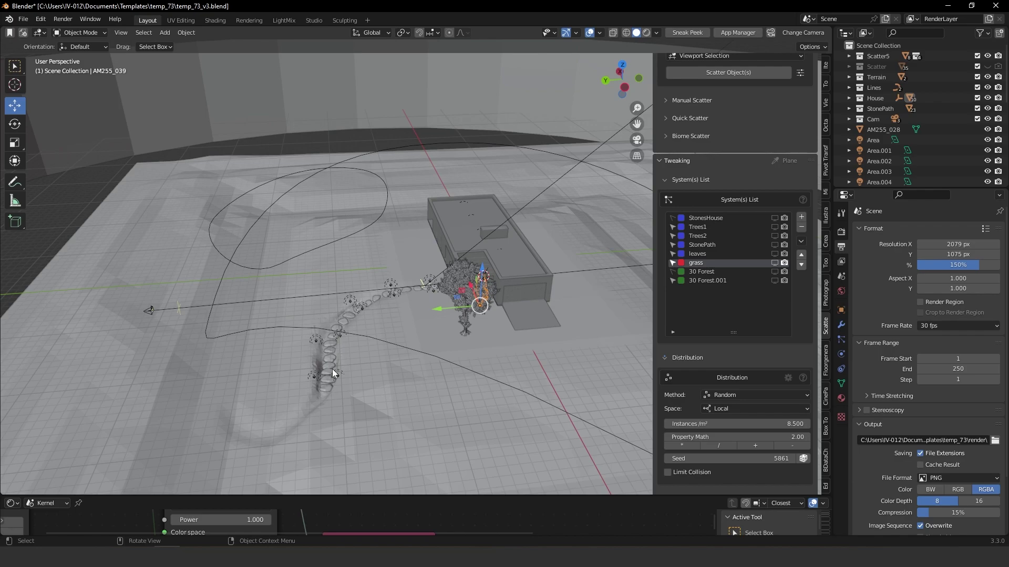
{"action": "middle_click_drag", "start_coordinate": [332, 369], "coordinate": [352, 348]}
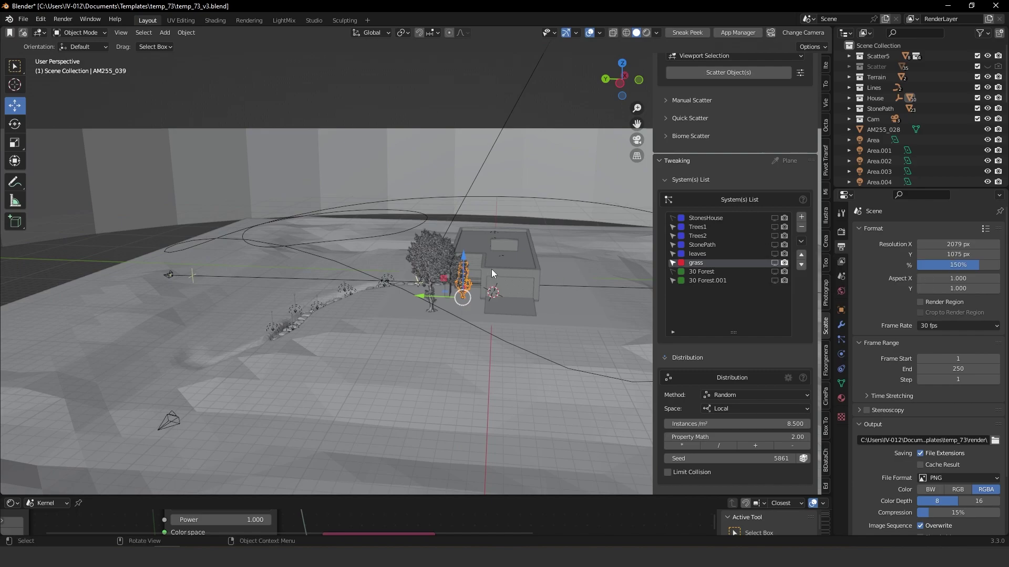
{"action": "middle_click_drag", "start_coordinate": [491, 269], "coordinate": [294, 295]}
{"action": "middle_click_drag", "start_coordinate": [406, 303], "coordinate": [328, 274], "text": "shift"}
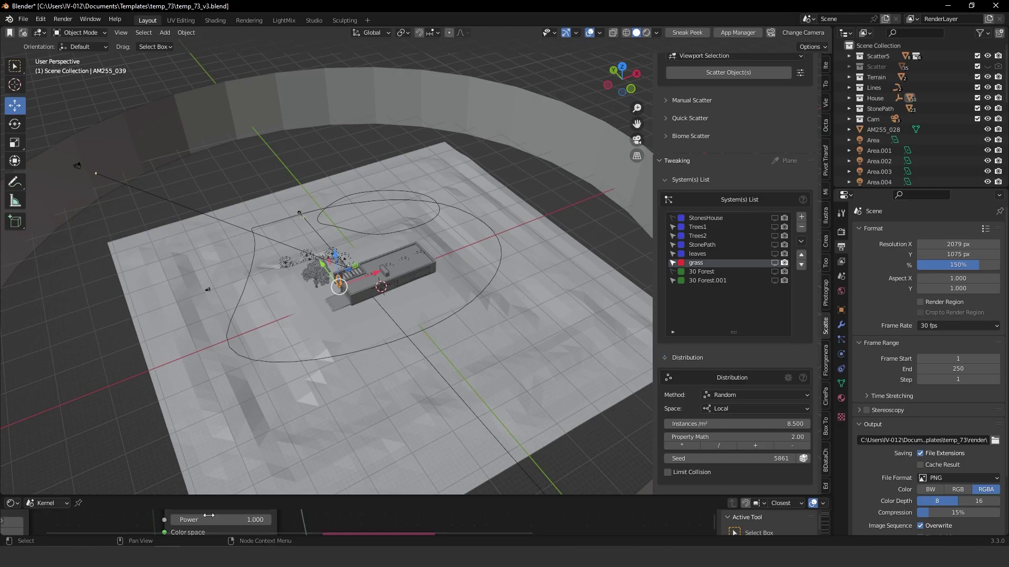
{"action": "middle_click_drag", "start_coordinate": [457, 273], "coordinate": [433, 308]}
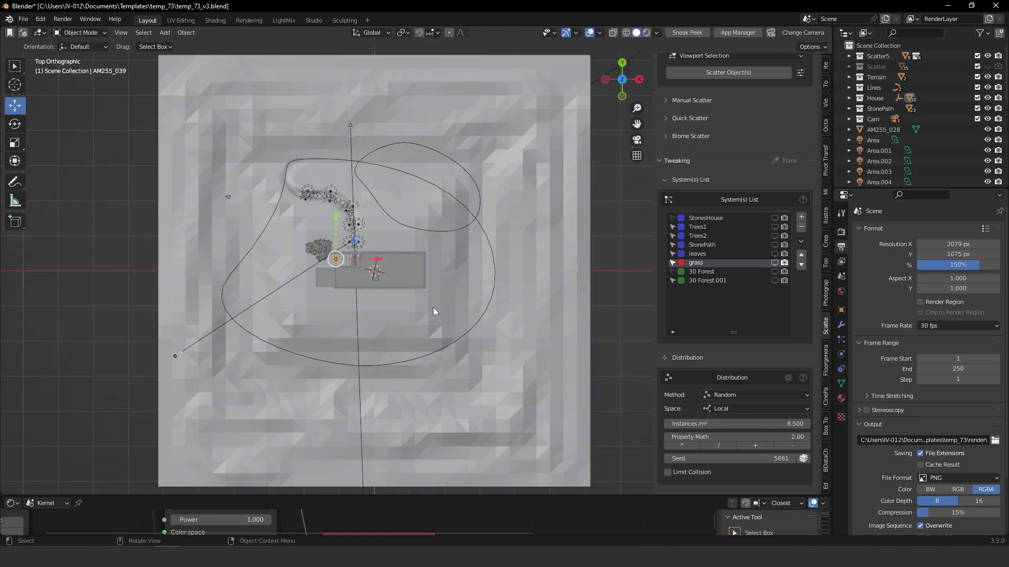
{"action": "scroll", "coordinate": [440, 227], "scroll_direction": "down", "scroll_amount": 2}
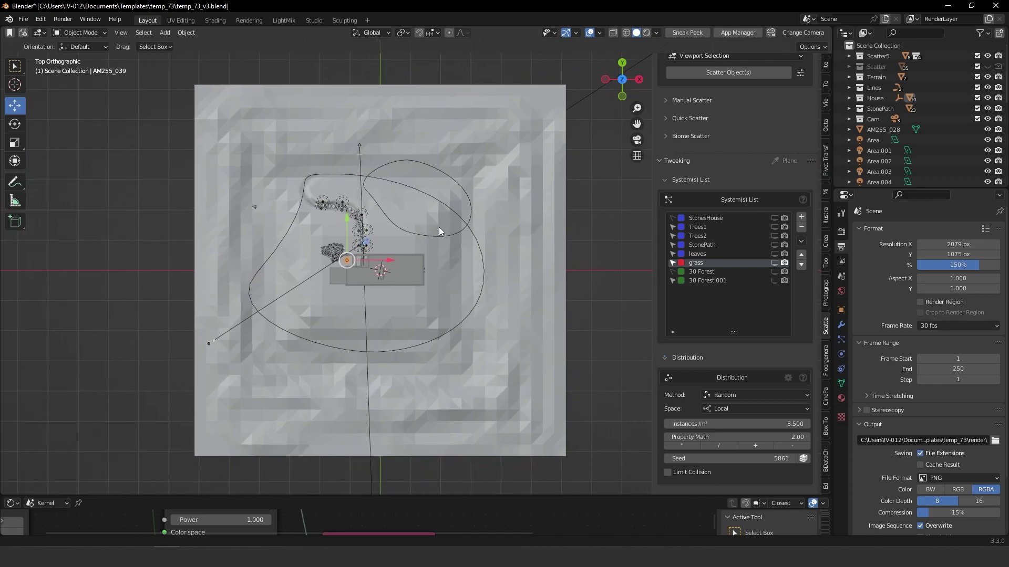
{"action": "scroll", "coordinate": [390, 291], "scroll_direction": "up", "scroll_amount": 2}
{"action": "scroll", "coordinate": [406, 213], "scroll_direction": "down", "scroll_amount": 1}
{"action": "scroll", "coordinate": [399, 234], "scroll_direction": "down", "scroll_amount": 1}
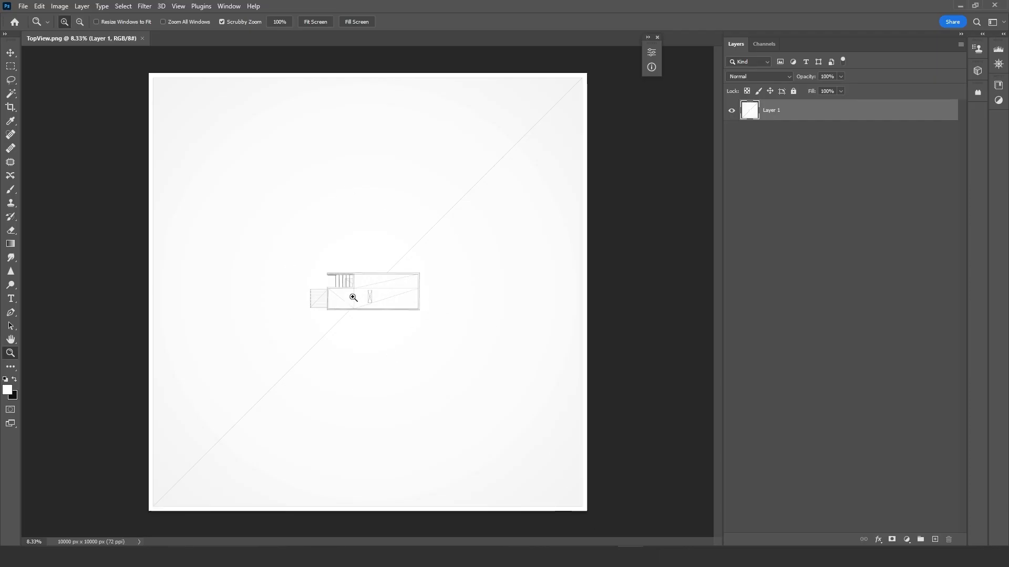
Step: Switch to Photoshop, examine the house plan and the deck area in TopView.png, and check the image's pixel dimensions
{"action": "left_click_drag", "start_coordinate": [353, 298], "coordinate": [376, 273]}
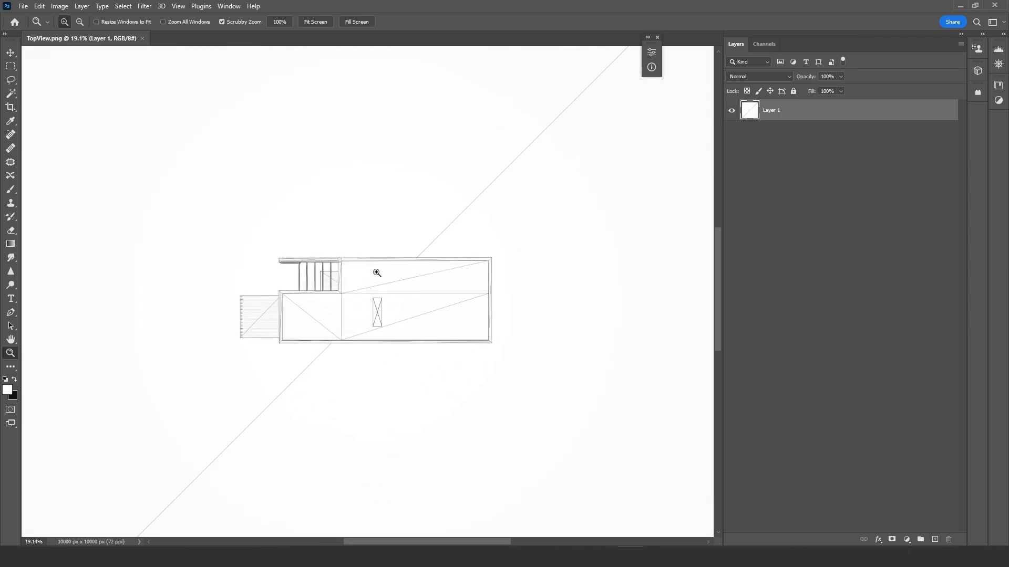
{"action": "left_click_drag", "start_coordinate": [255, 313], "coordinate": [357, 302]}
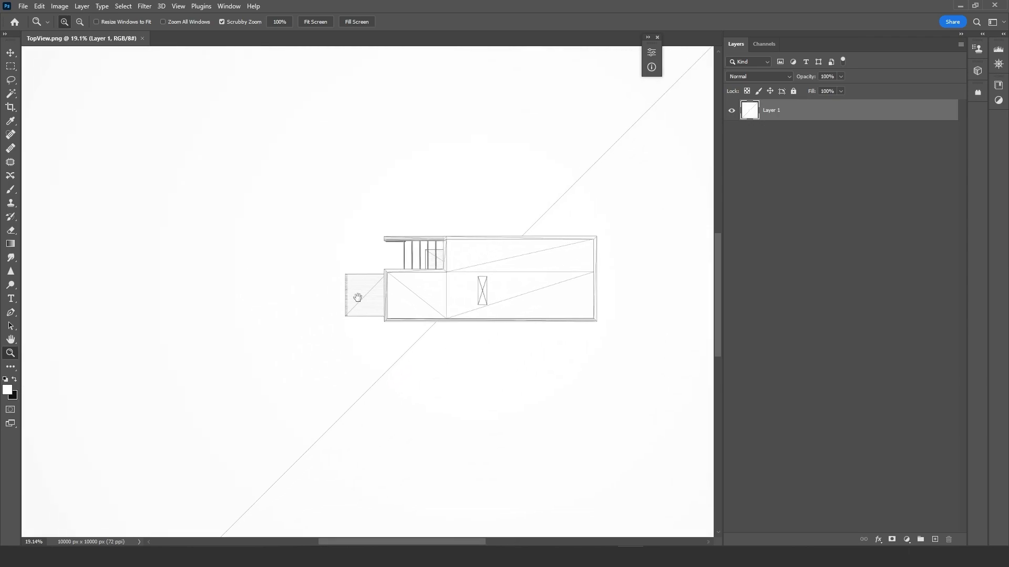
{"action": "left_click", "coordinate": [11, 190]}
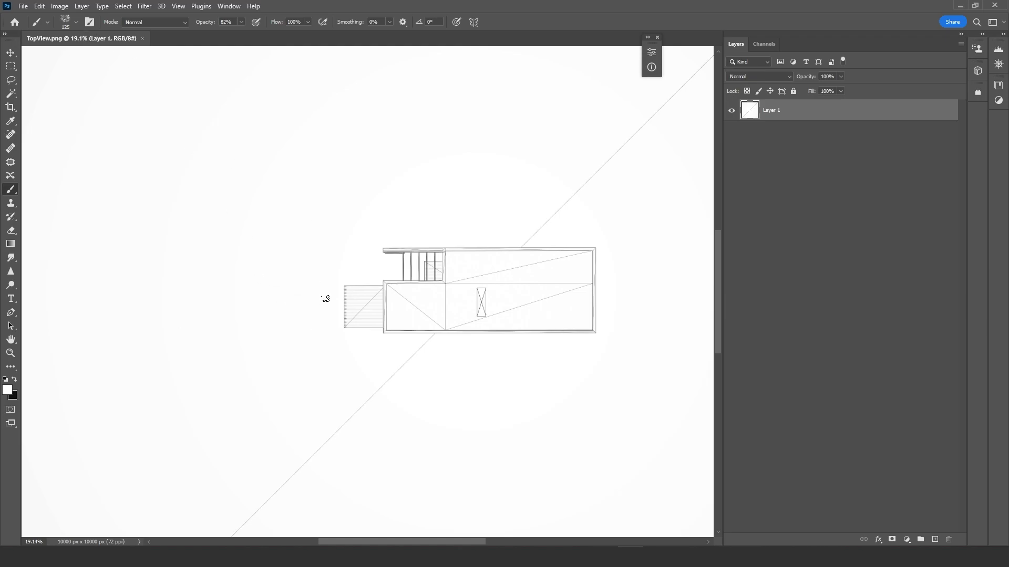
{"action": "key", "text": "z"}
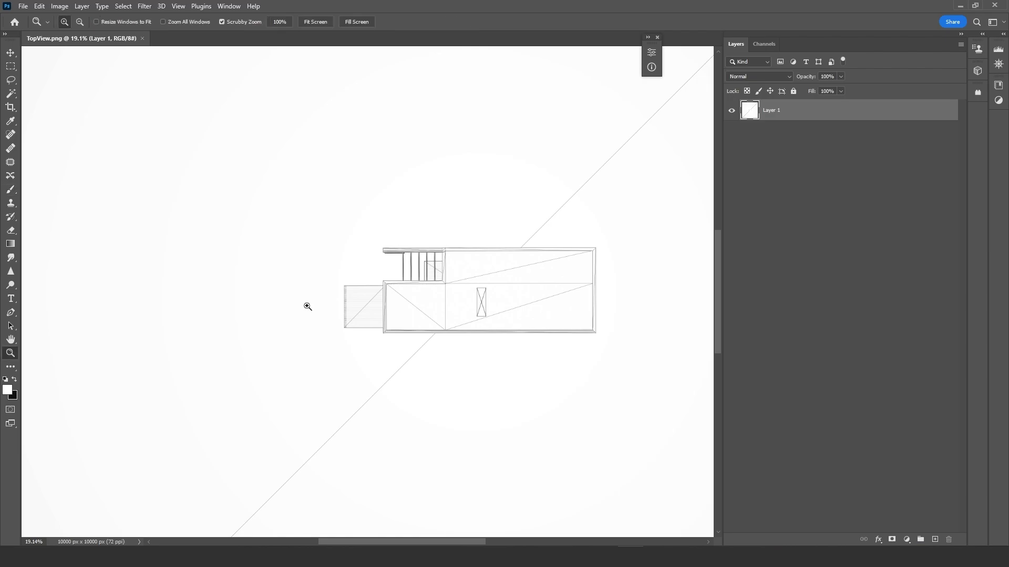
{"action": "left_click_drag", "start_coordinate": [308, 305], "coordinate": [357, 252]}
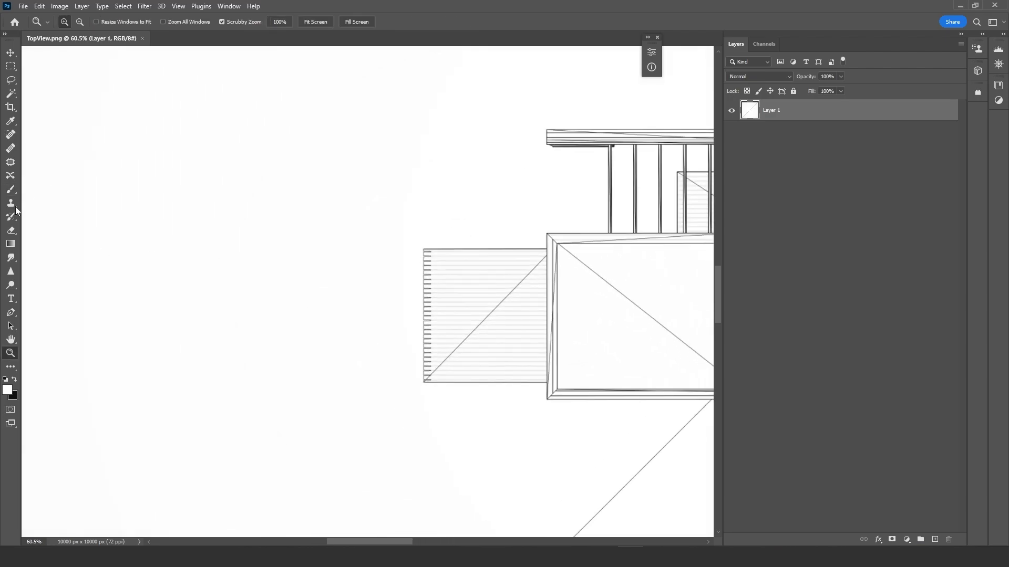
{"action": "key", "text": "b"}
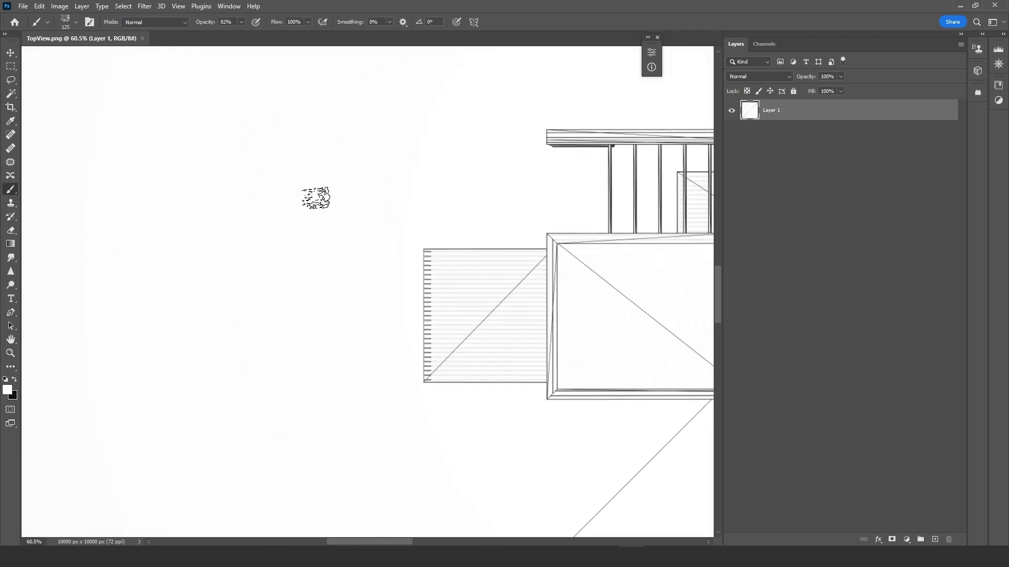
{"action": "key", "text": "space"}
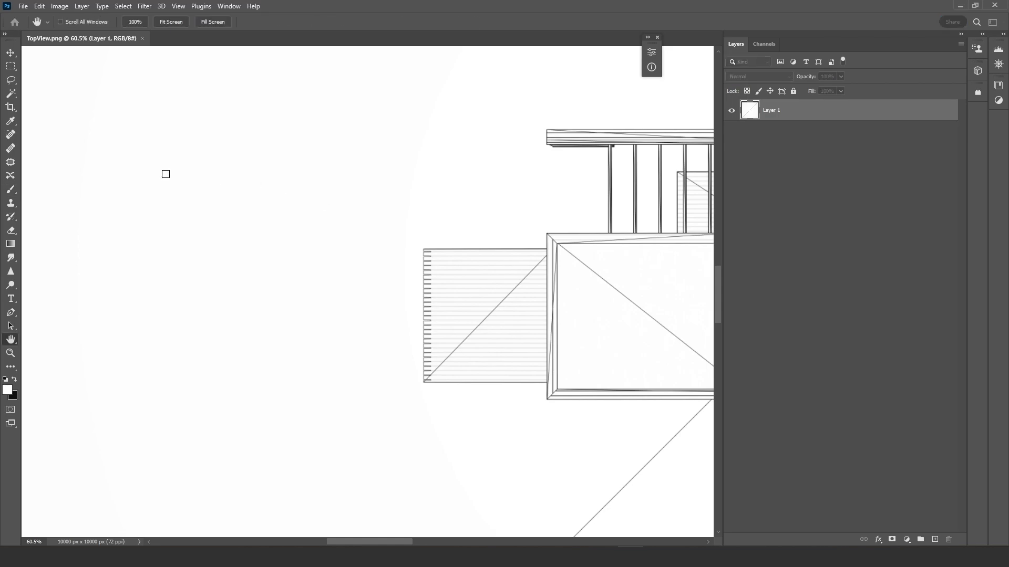
{"action": "key", "text": "ctrl+alt+i"}
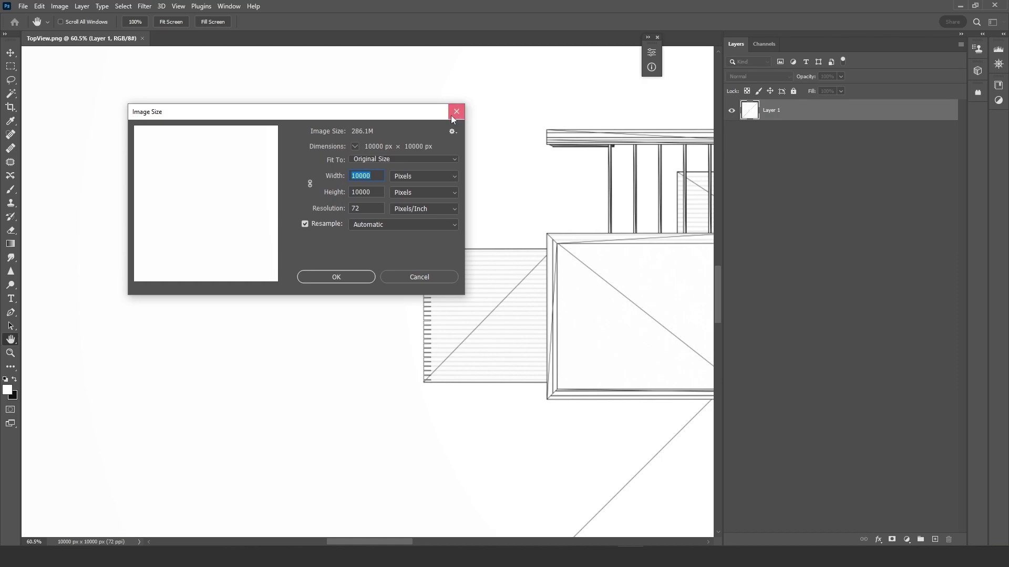
{"action": "left_click", "coordinate": [453, 116]}
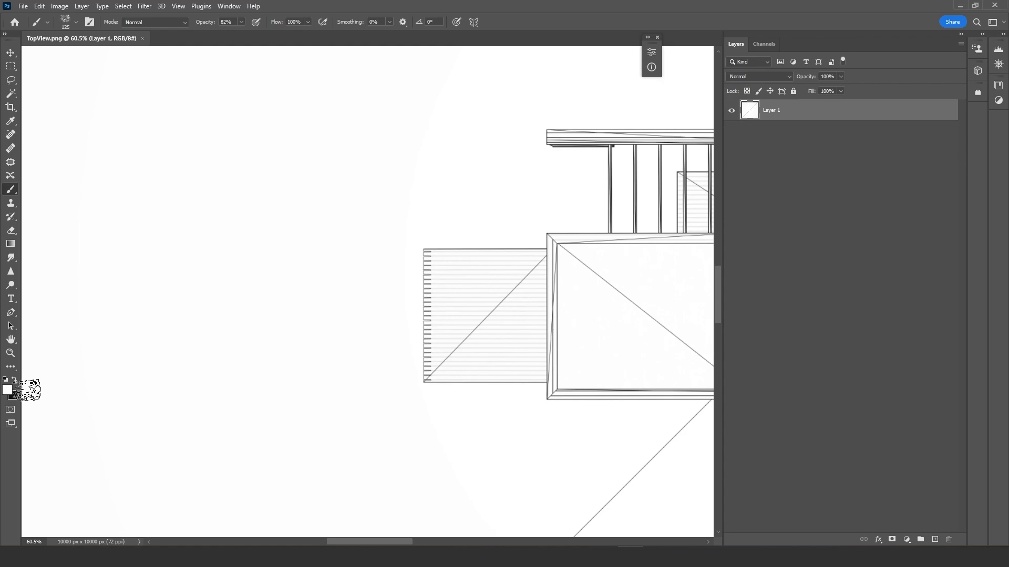
Step: Paint three separate horizontal near-black stripes with the Brush tool on the blank area beside the house's deck
{"action": "key", "text": "x"}
{"action": "left_click_drag", "start_coordinate": [403, 253], "coordinate": [228, 254]}
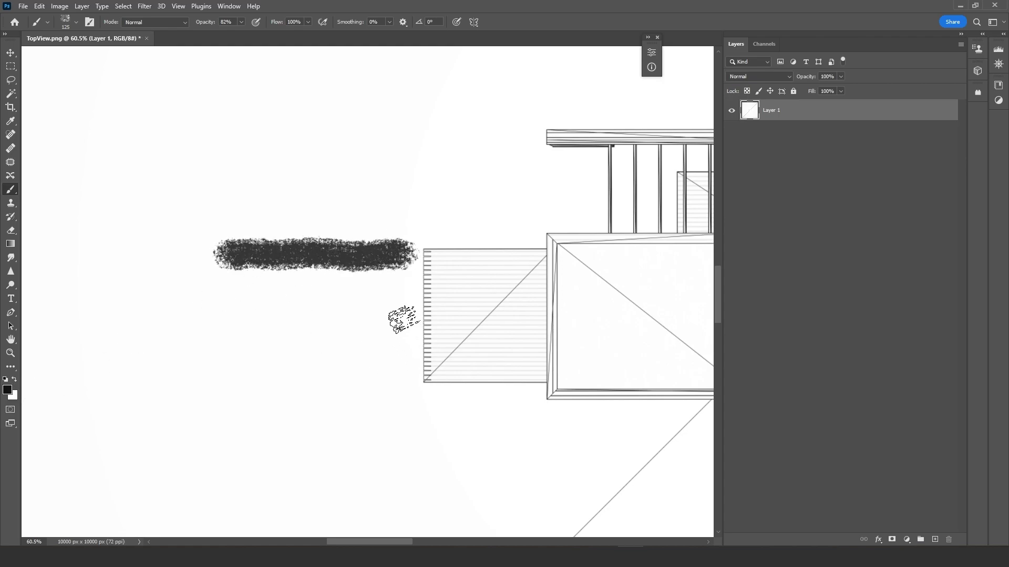
{"action": "left_click_drag", "start_coordinate": [400, 315], "coordinate": [237, 314]}
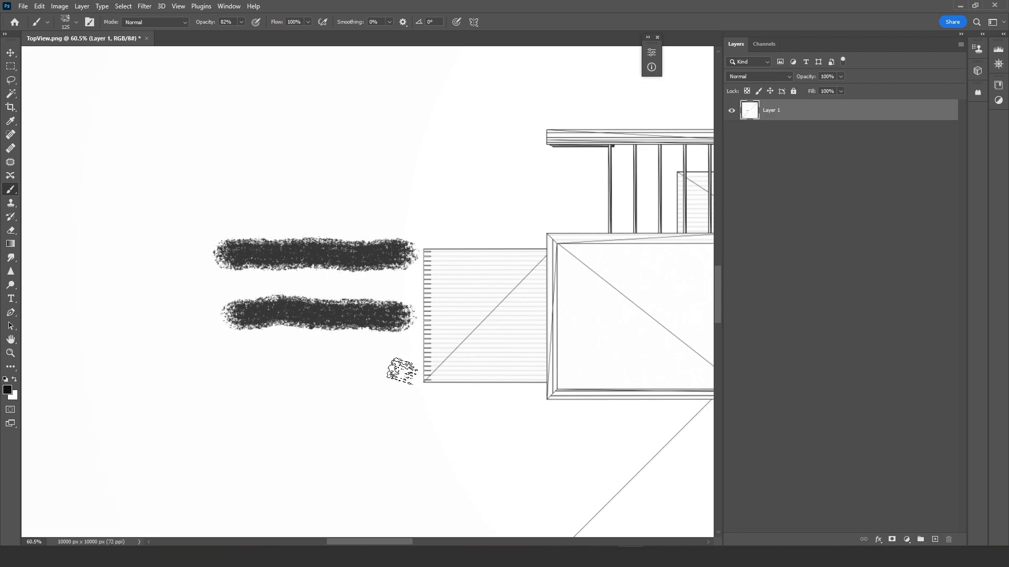
{"action": "left_click_drag", "start_coordinate": [400, 369], "coordinate": [229, 369]}
{"action": "left_click_drag", "start_coordinate": [251, 312], "coordinate": [221, 309]}
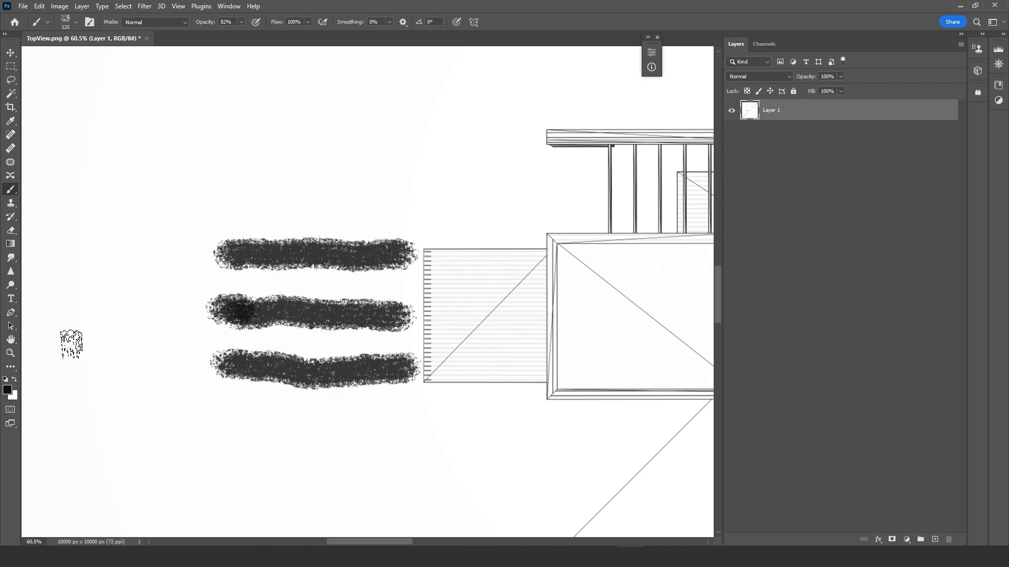
Step: Set the foreground color to grey 5b5b5b and paint grey strokes between and along the three dark stripes
{"action": "left_click", "coordinate": [7, 390]}
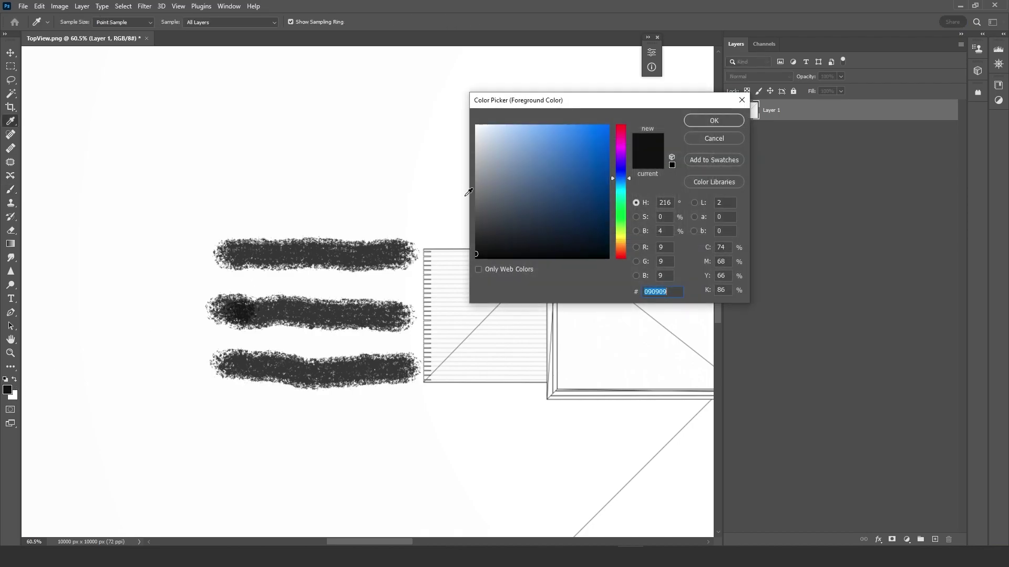
{"action": "left_click_drag", "start_coordinate": [495, 184], "coordinate": [465, 211]}
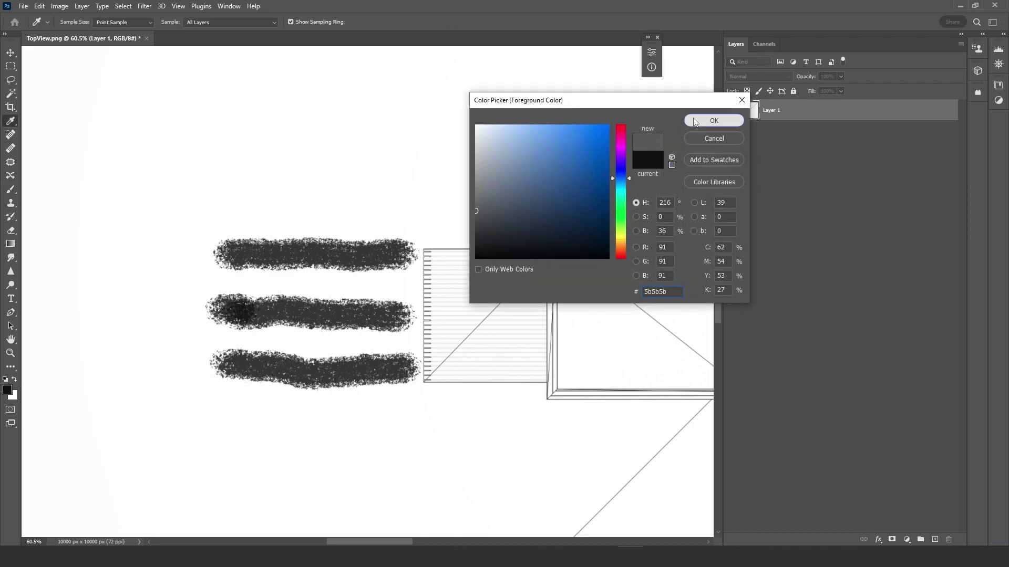
{"action": "left_click", "coordinate": [713, 121]}
{"action": "left_click_drag", "start_coordinate": [225, 273], "coordinate": [397, 272]}
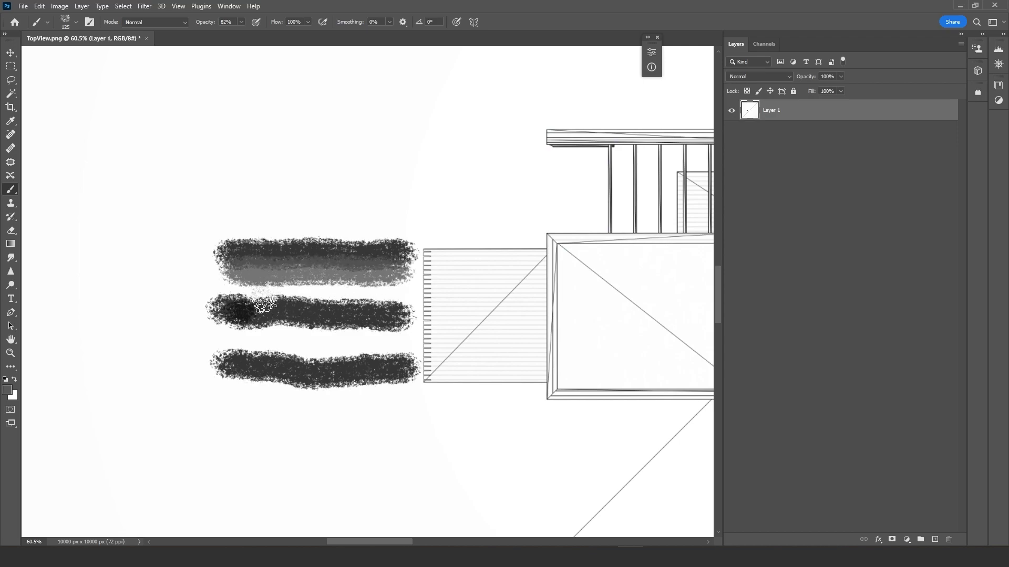
{"action": "mouse_move", "coordinate": [237, 295]}
{"action": "left_mouse_down"}
{"action": "mouse_move", "coordinate": [382, 291]}
{"action": "mouse_move", "coordinate": [382, 314]}
{"action": "left_mouse_up"}
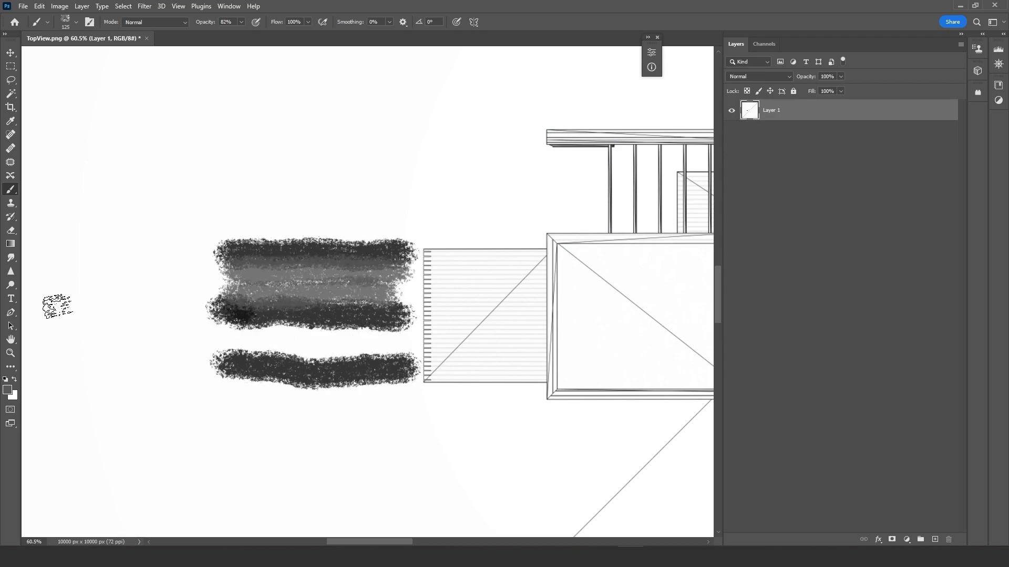
{"action": "left_click_drag", "start_coordinate": [226, 323], "coordinate": [378, 327]}
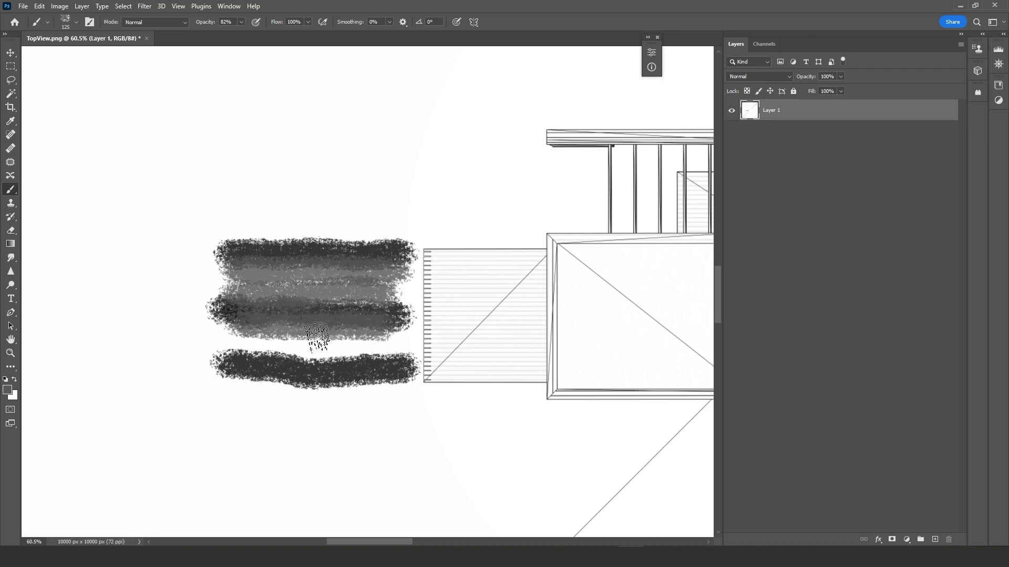
{"action": "left_click_drag", "start_coordinate": [232, 354], "coordinate": [384, 359]}
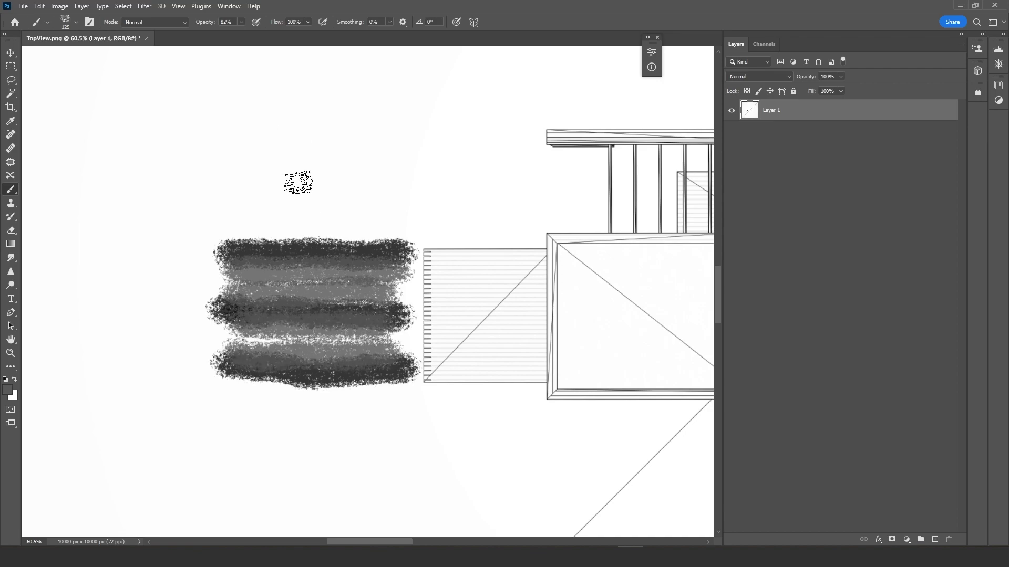
Step: Set the brush opacity to 18% and paint a faint grey stripe above and another below the dark bands
{"action": "left_click_drag", "start_coordinate": [234, 33], "coordinate": [212, 37]}
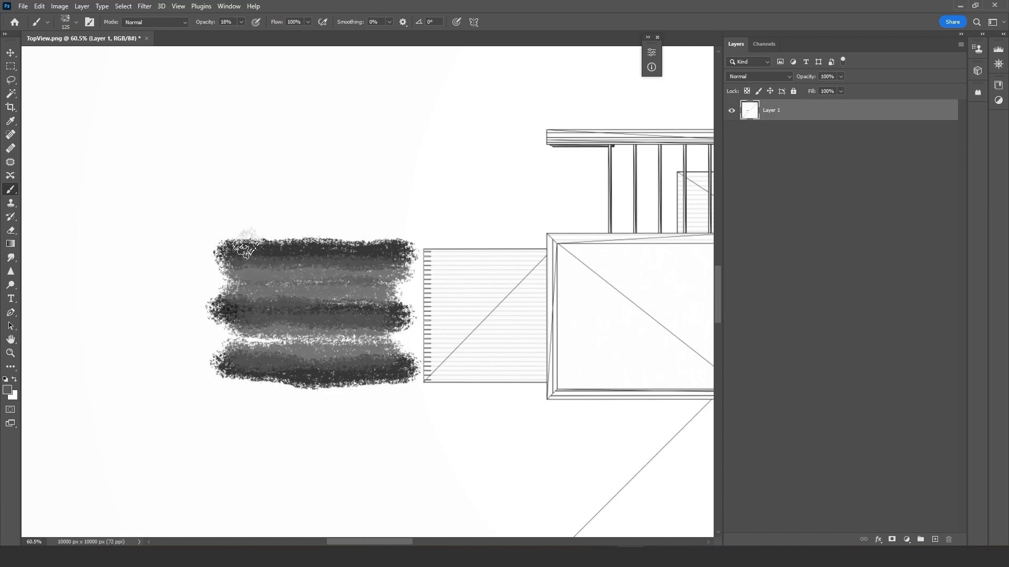
{"action": "left_click_drag", "start_coordinate": [240, 230], "coordinate": [414, 234]}
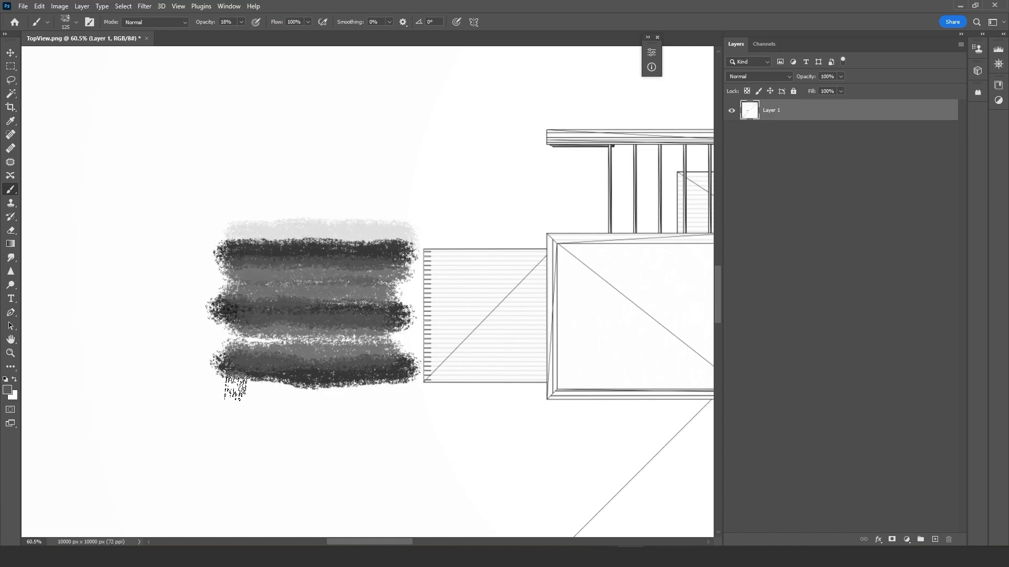
{"action": "left_click_drag", "start_coordinate": [232, 388], "coordinate": [402, 393]}
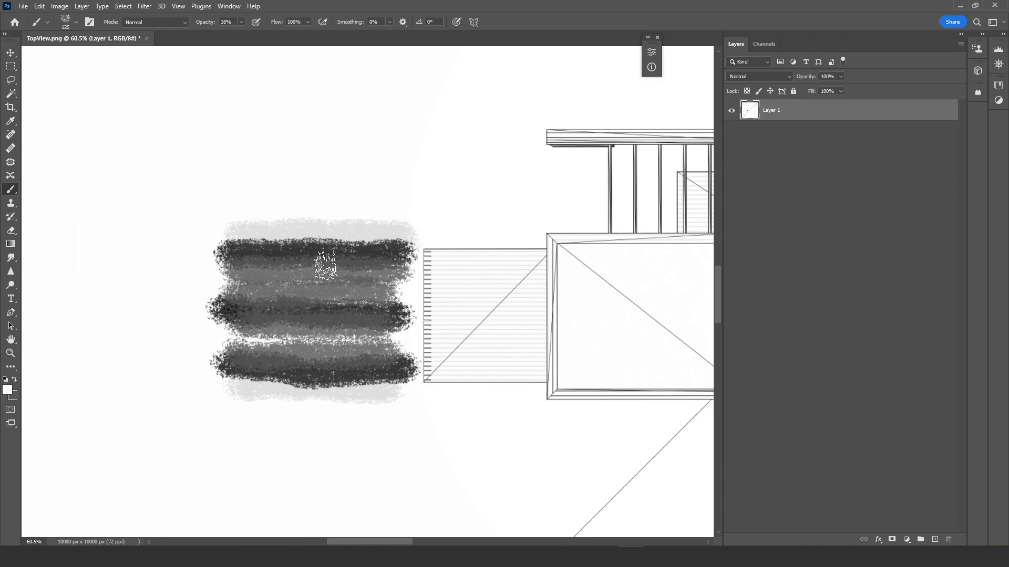
Step: Paint white over the two grey gaps between the dark stripes, setting the brush opacity to 100%
{"action": "mouse_move", "coordinate": [242, 284]}
{"action": "left_mouse_down"}
{"action": "mouse_move", "coordinate": [265, 287]}
{"action": "mouse_move", "coordinate": [233, 290]}
{"action": "left_mouse_up"}
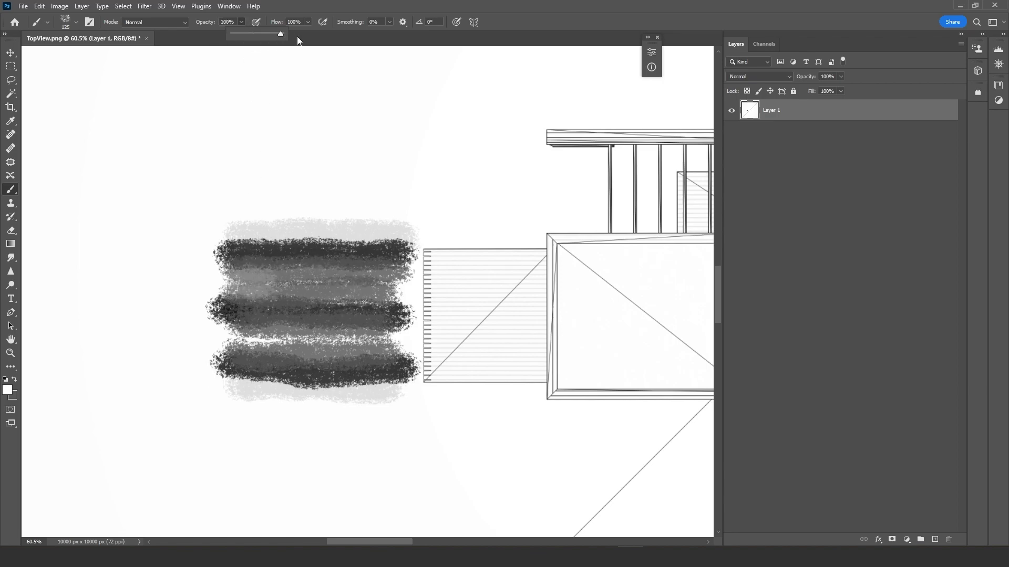
{"action": "left_click_drag", "start_coordinate": [231, 280], "coordinate": [399, 286]}
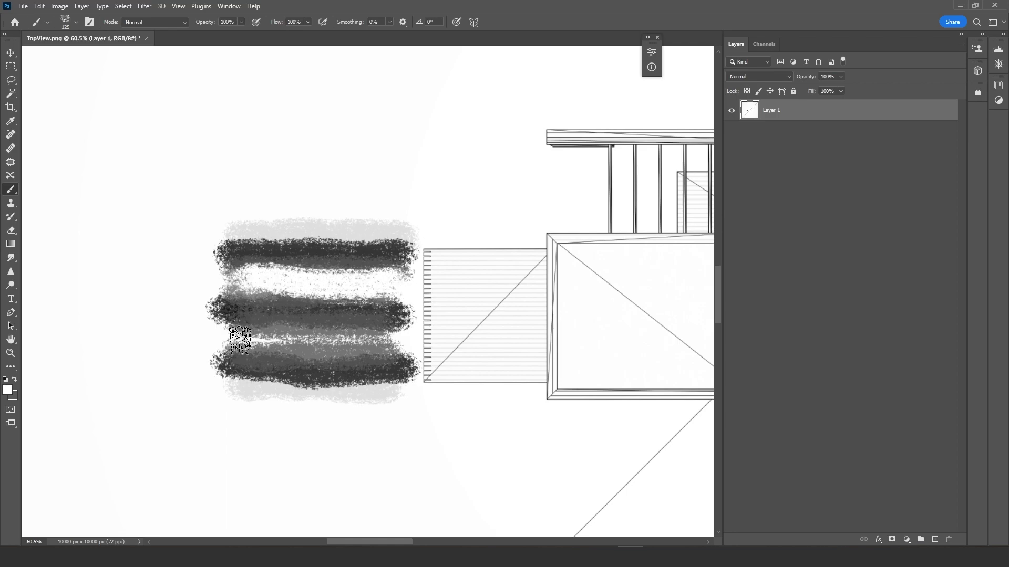
{"action": "left_click_drag", "start_coordinate": [239, 340], "coordinate": [396, 344]}
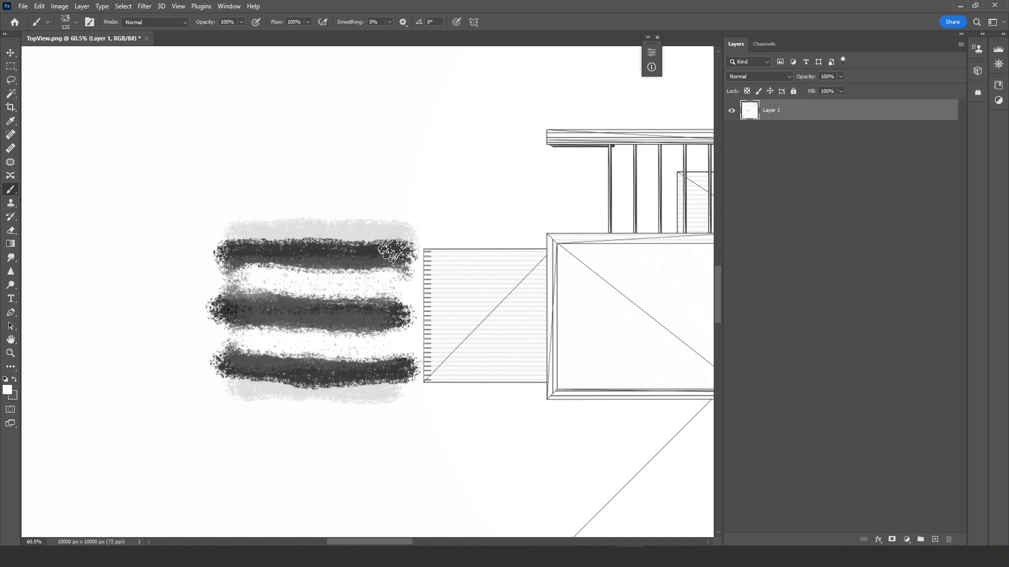
{"action": "key", "text": "z"}
{"action": "mouse_move", "coordinate": [380, 242]}
{"action": "left_mouse_down"}
{"action": "mouse_move", "coordinate": [354, 234]}
{"action": "mouse_move", "coordinate": [450, 218]}
{"action": "mouse_move", "coordinate": [398, 225]}
{"action": "mouse_move", "coordinate": [384, 212]}
{"action": "left_mouse_up"}
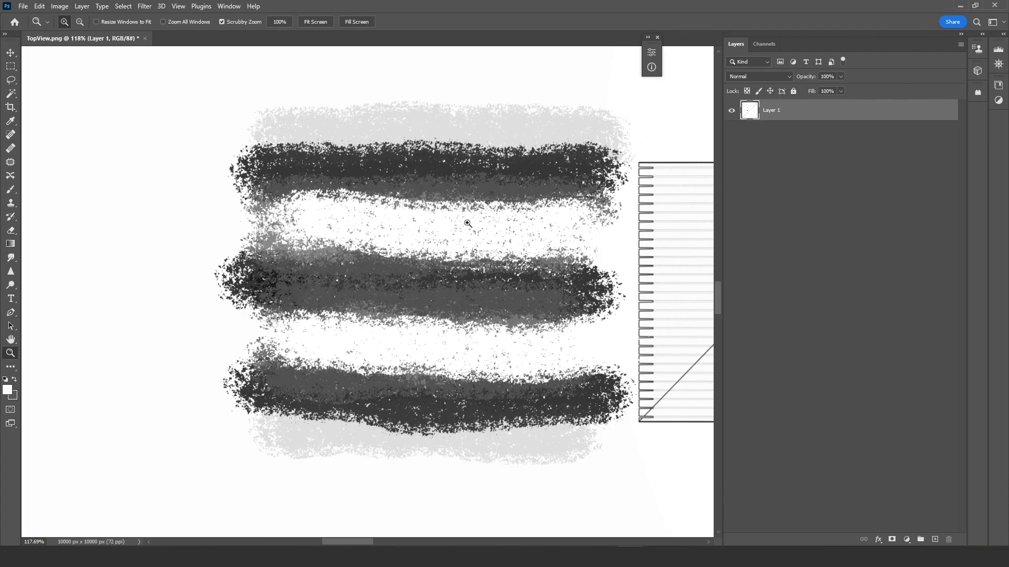
{"action": "left_click_drag", "start_coordinate": [468, 224], "coordinate": [439, 230]}
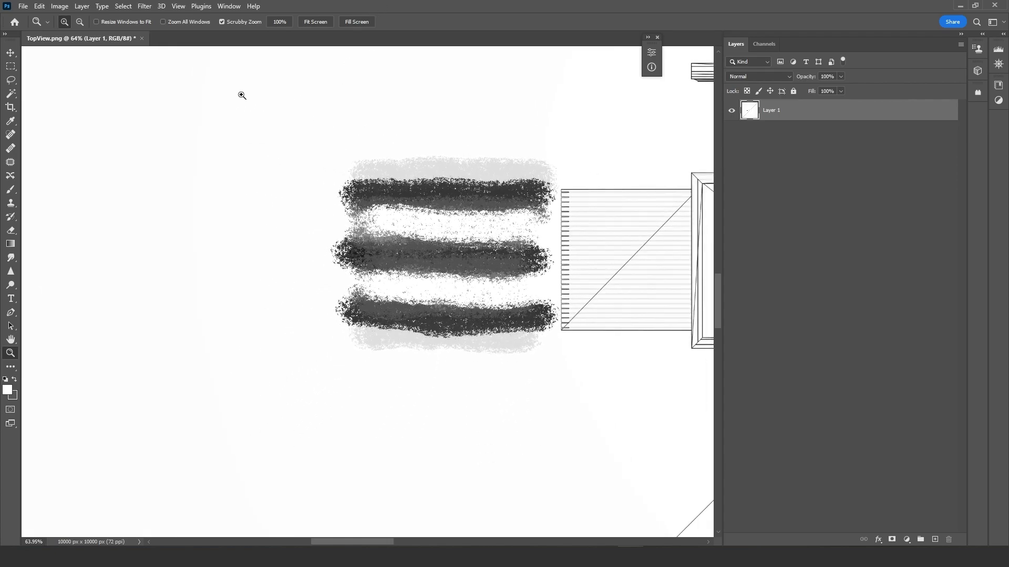
{"action": "left_click", "coordinate": [24, 7]}
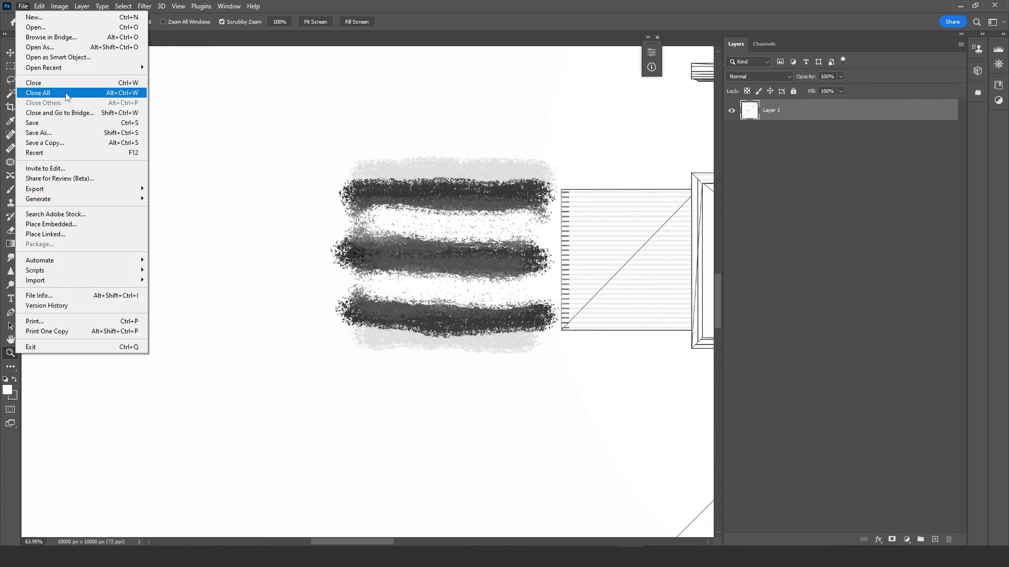
{"action": "left_click", "coordinate": [56, 139]}
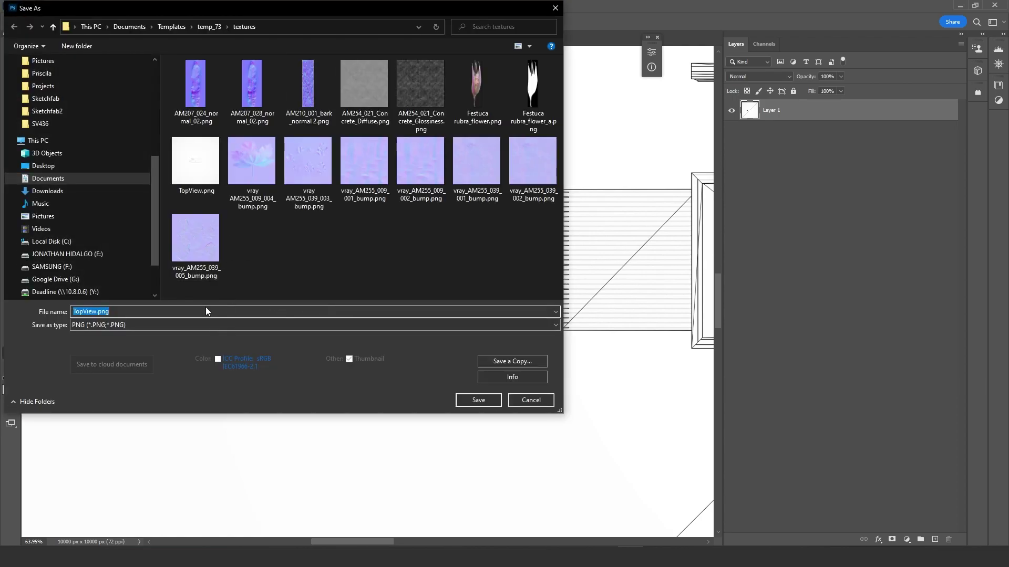
{"action": "type", "text": "teste"}
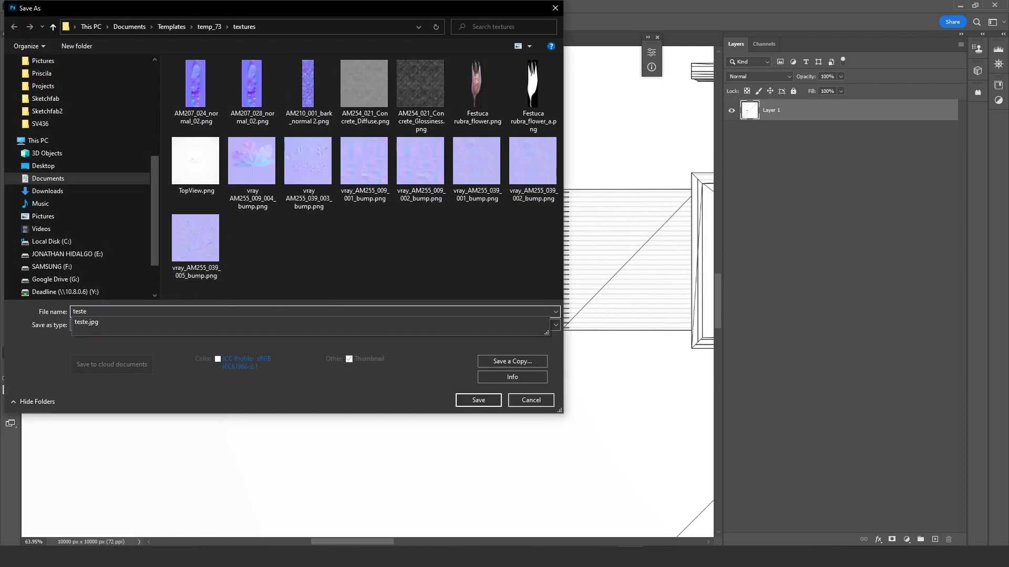
{"action": "type", "text": "1"}
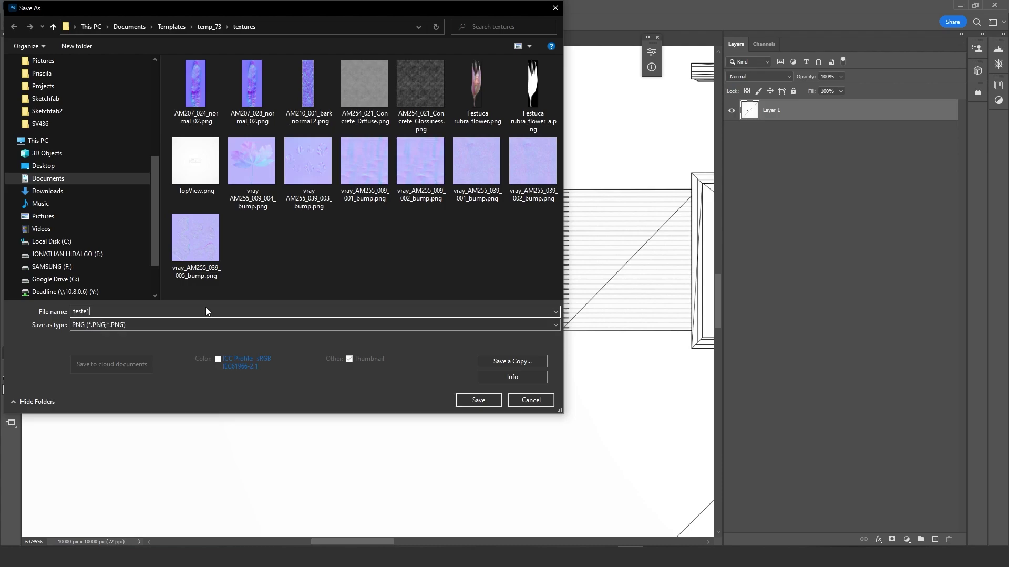
{"action": "left_click", "coordinate": [370, 327]}
{"action": "left_click", "coordinate": [548, 402]}
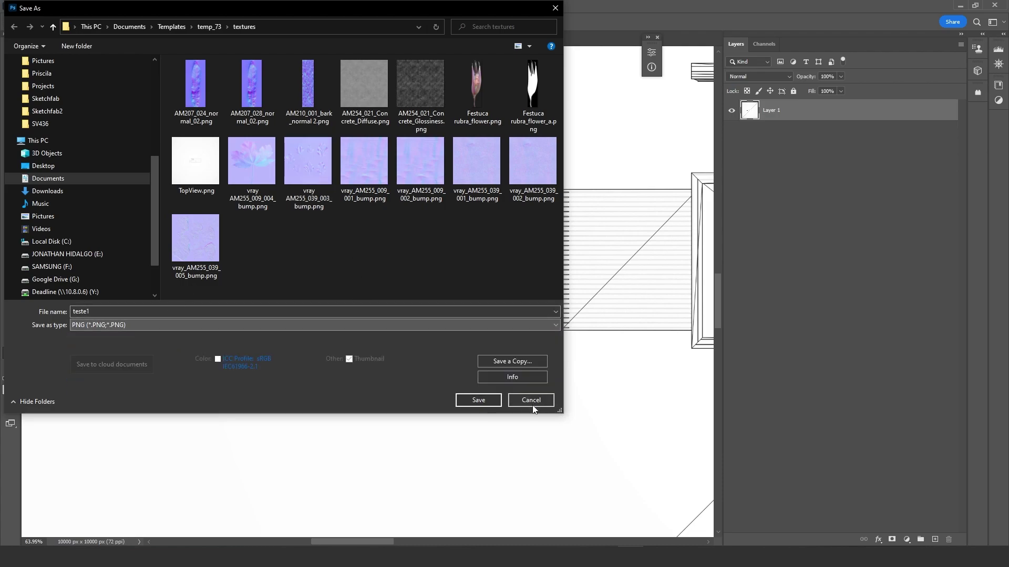
{"action": "left_click", "coordinate": [530, 400]}
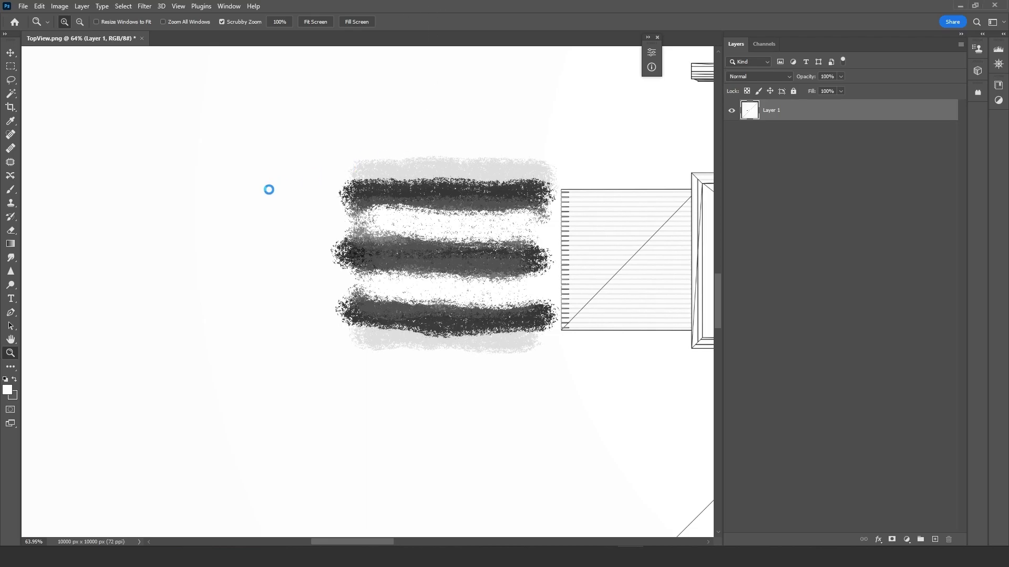
Step: Save a copy of the painted map in the textures folder as the JPEG file test1, at maximum quality 12
{"action": "key", "text": "alt+ctrl+s"}
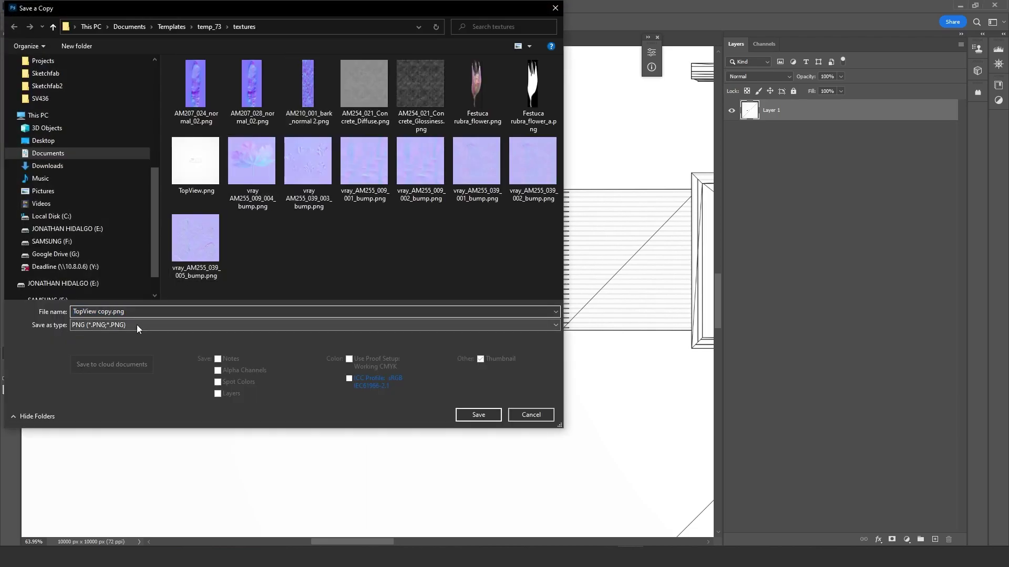
{"action": "left_click", "coordinate": [137, 324]}
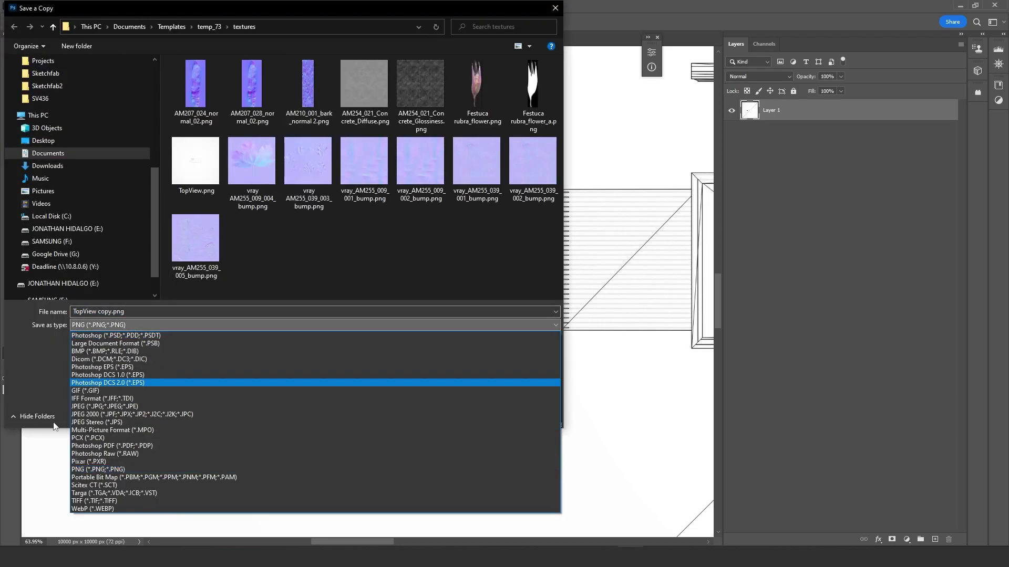
{"action": "left_click", "coordinate": [104, 408]}
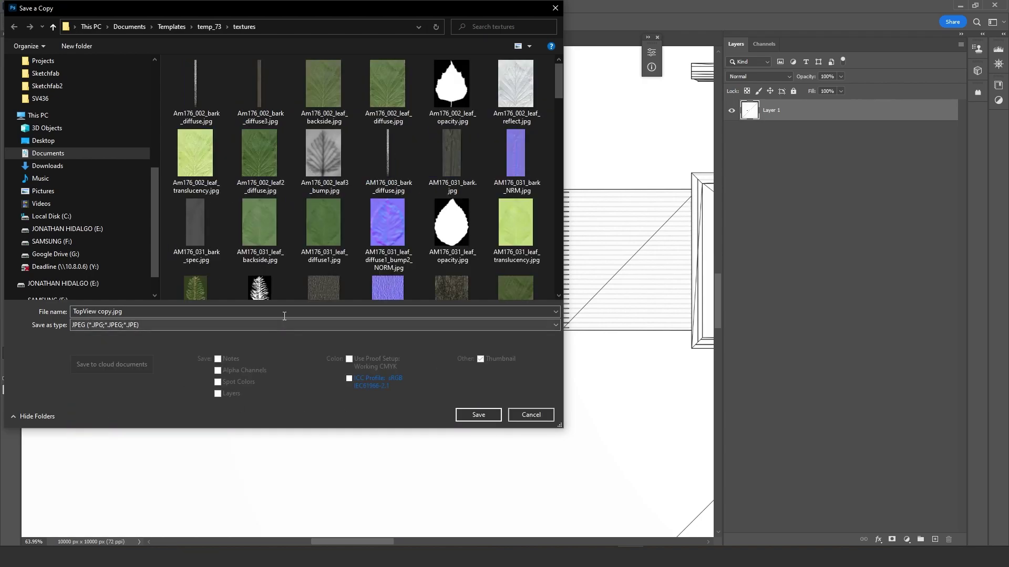
{"action": "left_click", "coordinate": [284, 311]}
{"action": "type", "text": "teste"}
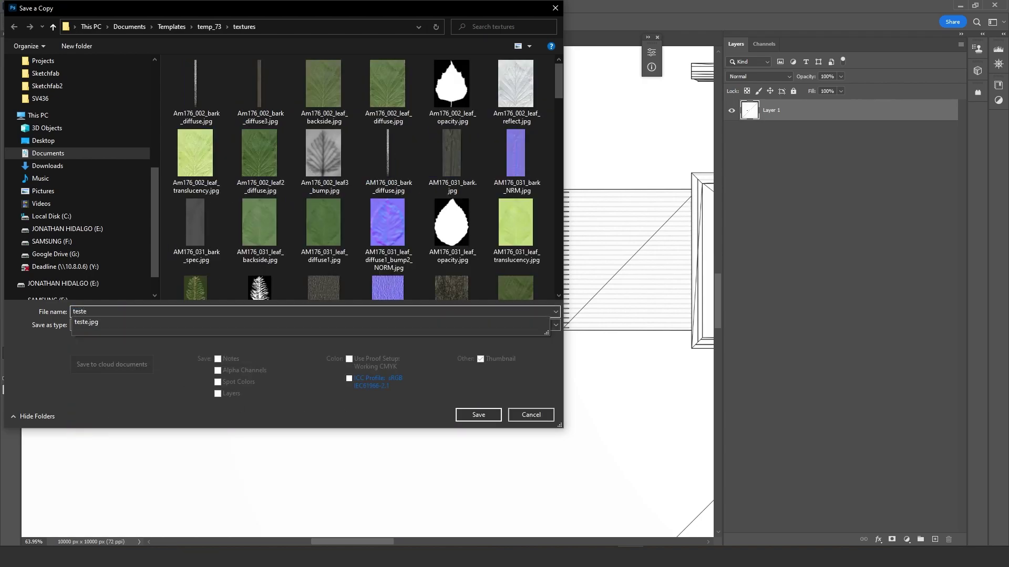
{"action": "key", "text": "BackSpace"}
{"action": "type", "text": "1"}
{"action": "left_click", "coordinate": [476, 418]}
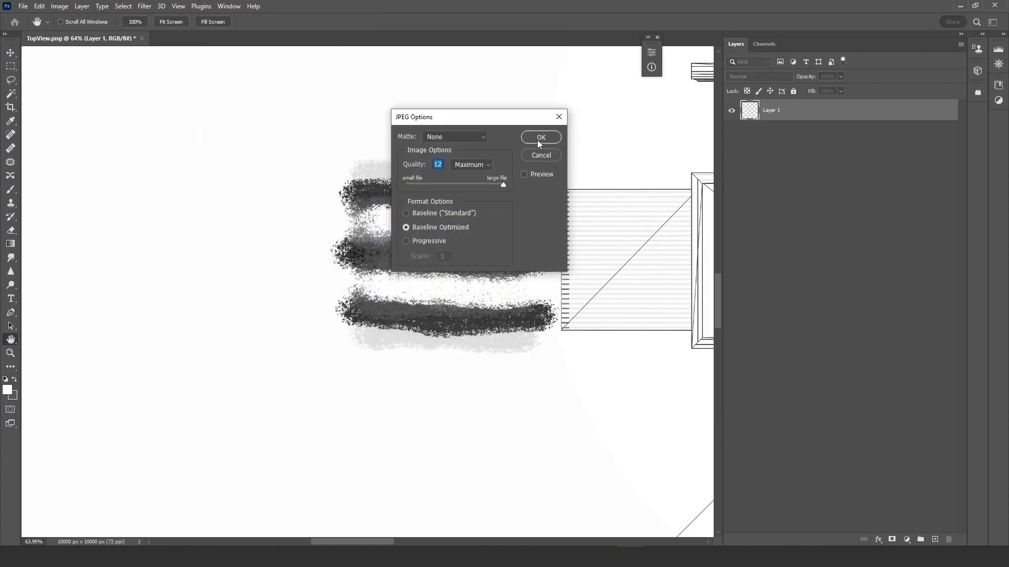
{"action": "left_click", "coordinate": [540, 138]}
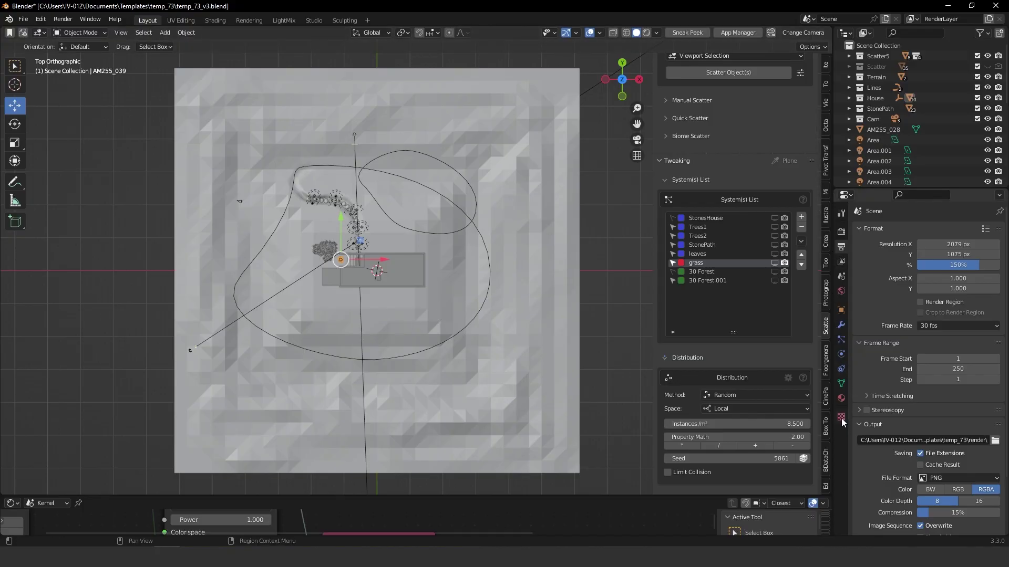
Step: Switch to Blender, create a new brush texture and load test1.jpg from the textures folder as its image
{"action": "left_click", "coordinate": [840, 418]}
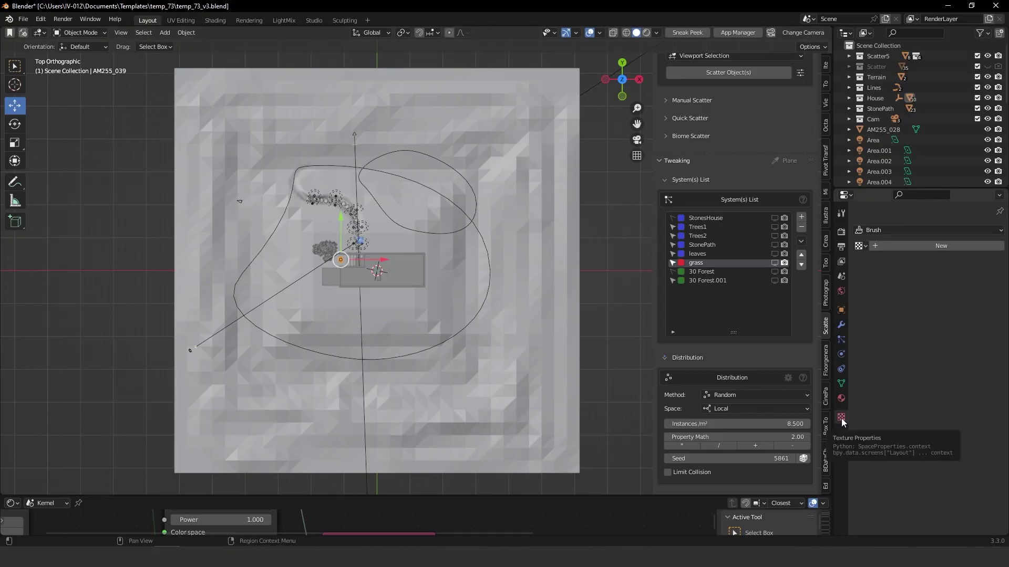
{"action": "left_click", "coordinate": [929, 245]}
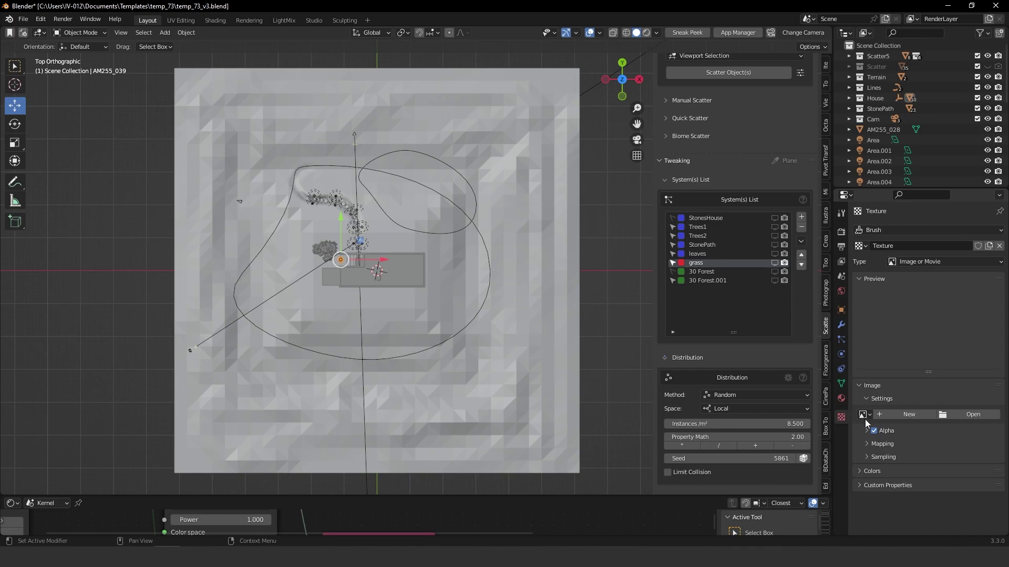
{"action": "left_click", "coordinate": [942, 416]}
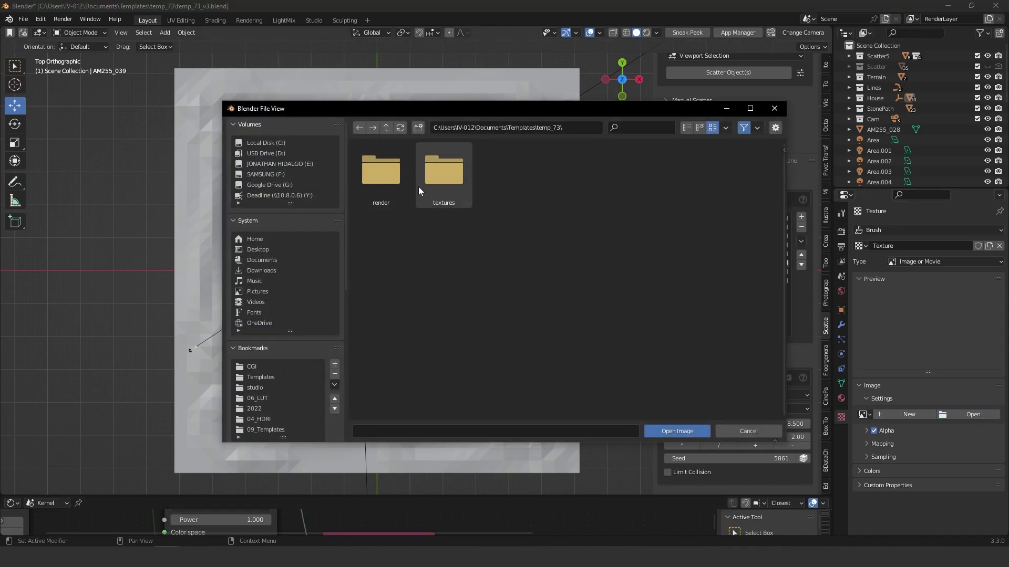
{"action": "left_click", "coordinate": [459, 169]}
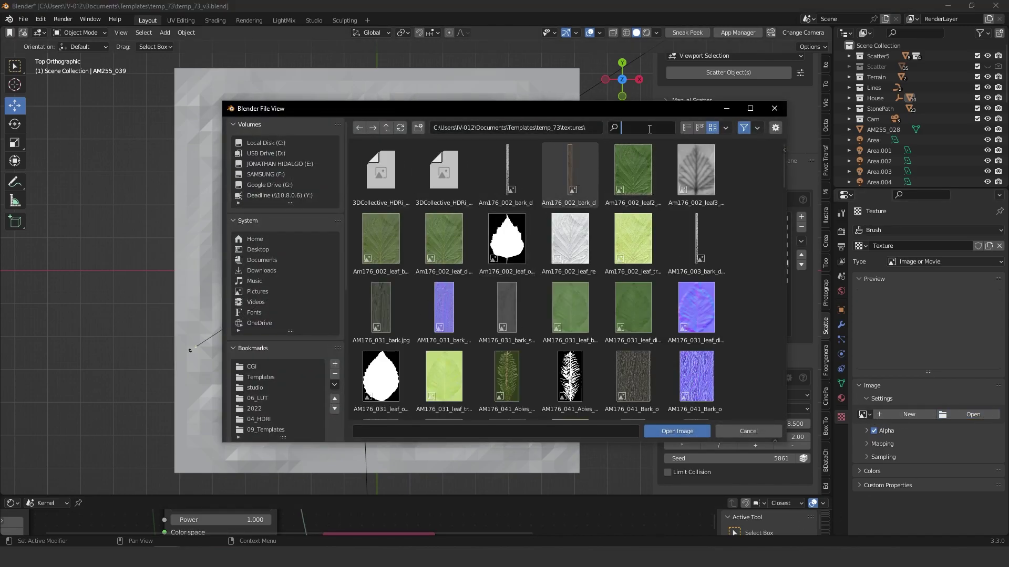
{"action": "type", "text": "tes"}
{"action": "key", "text": "Return"}
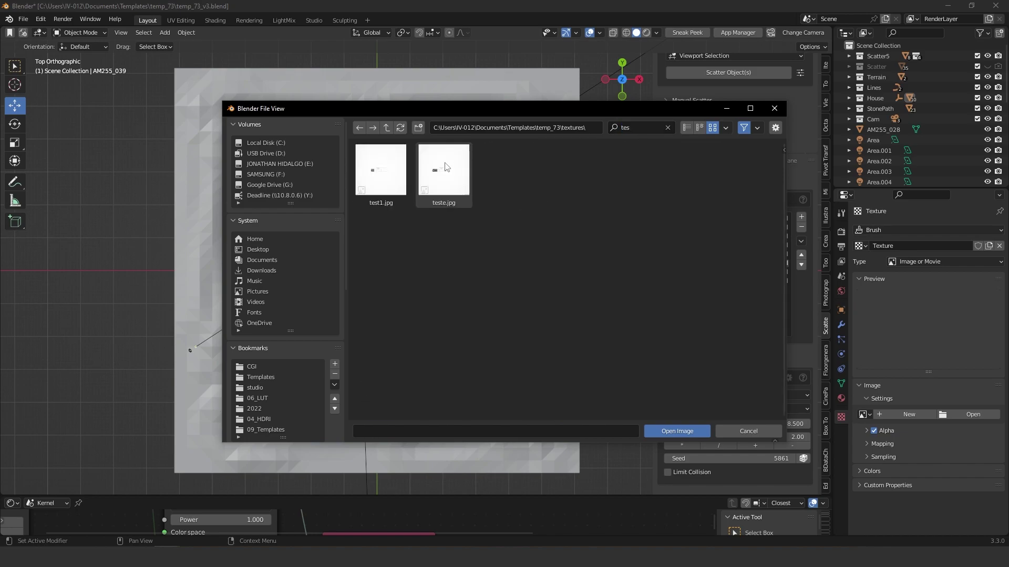
{"action": "left_click", "coordinate": [399, 177]}
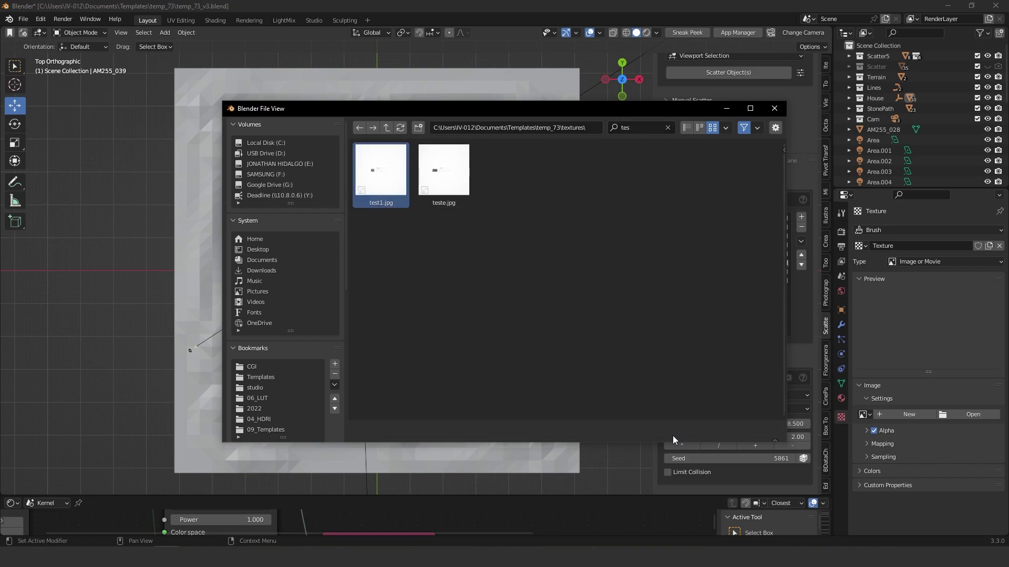
{"action": "left_click", "coordinate": [674, 432]}
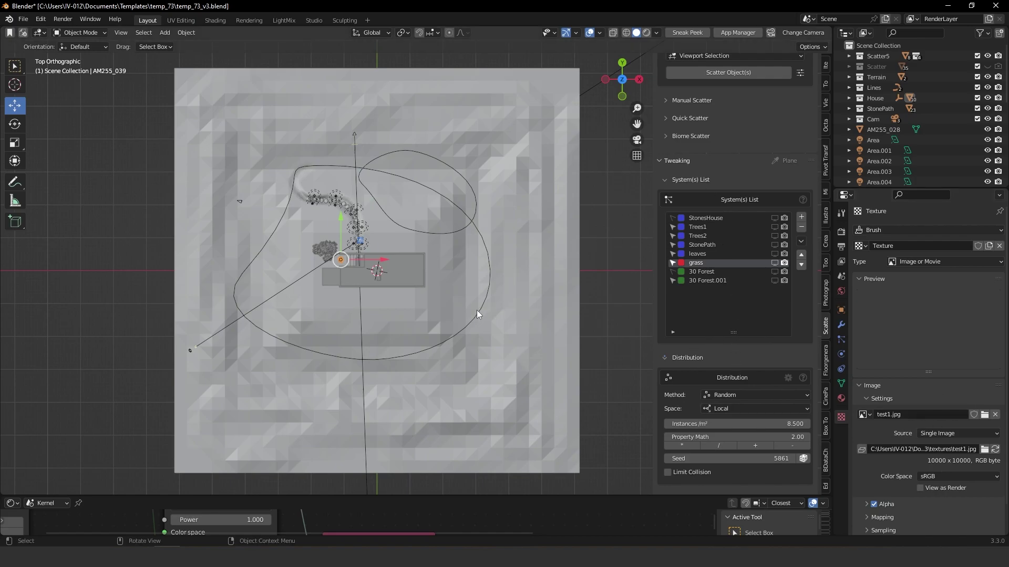
Step: Show the StonesHouse scatter system in the viewport and make it the active system
{"action": "scroll", "coordinate": [320, 258], "scroll_direction": "up", "scroll_amount": 4}
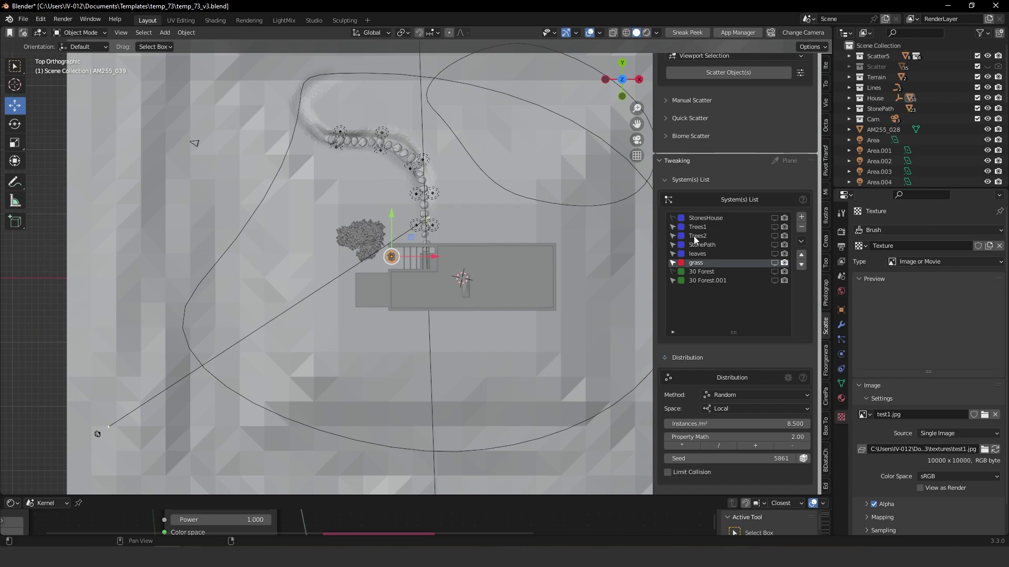
{"action": "left_click", "coordinate": [774, 218]}
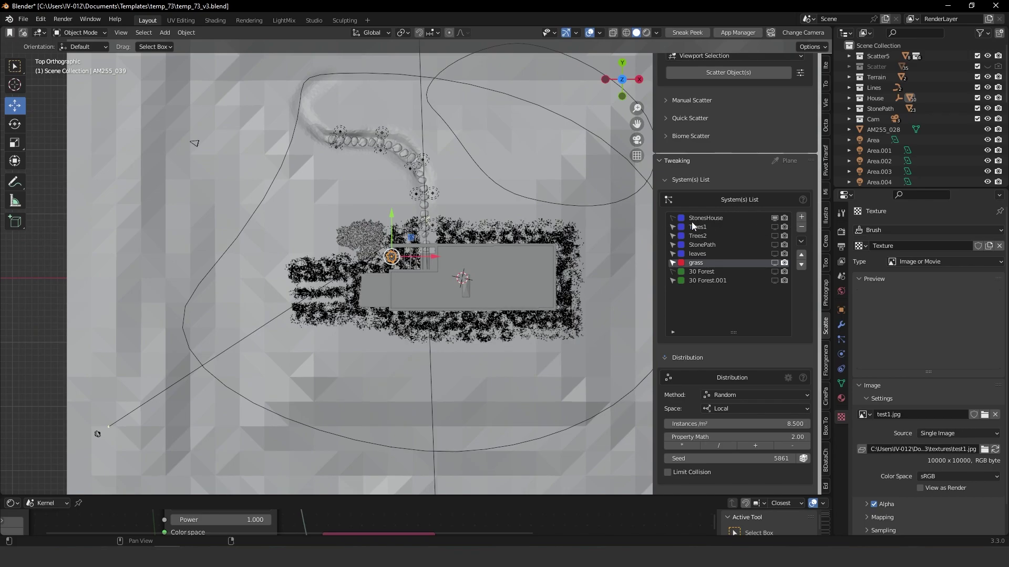
{"action": "left_click", "coordinate": [696, 220]}
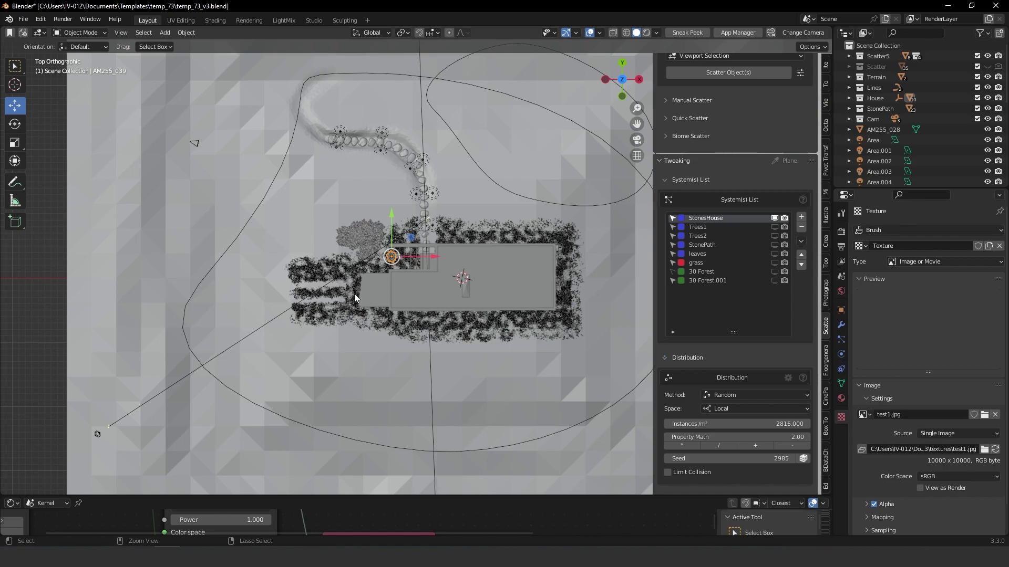
{"action": "scroll", "coordinate": [354, 294], "scroll_direction": "up", "scroll_amount": 6}
{"action": "scroll", "coordinate": [423, 278], "scroll_direction": "up", "scroll_amount": 1}
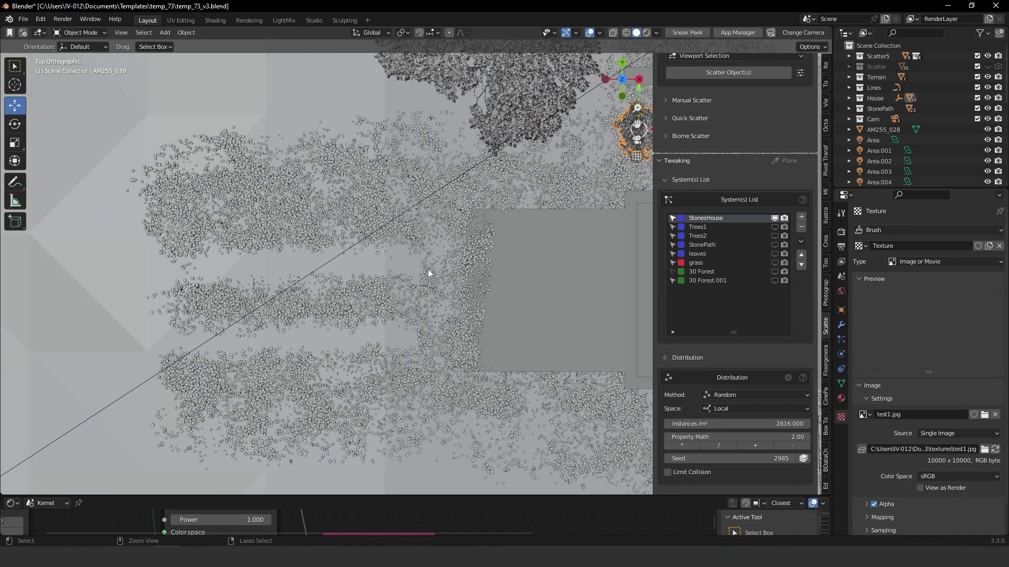
Step: Set the image culling mask of the StonesHouse system to test1.jpg
{"action": "scroll", "coordinate": [783, 430], "scroll_direction": "down", "scroll_amount": 10}
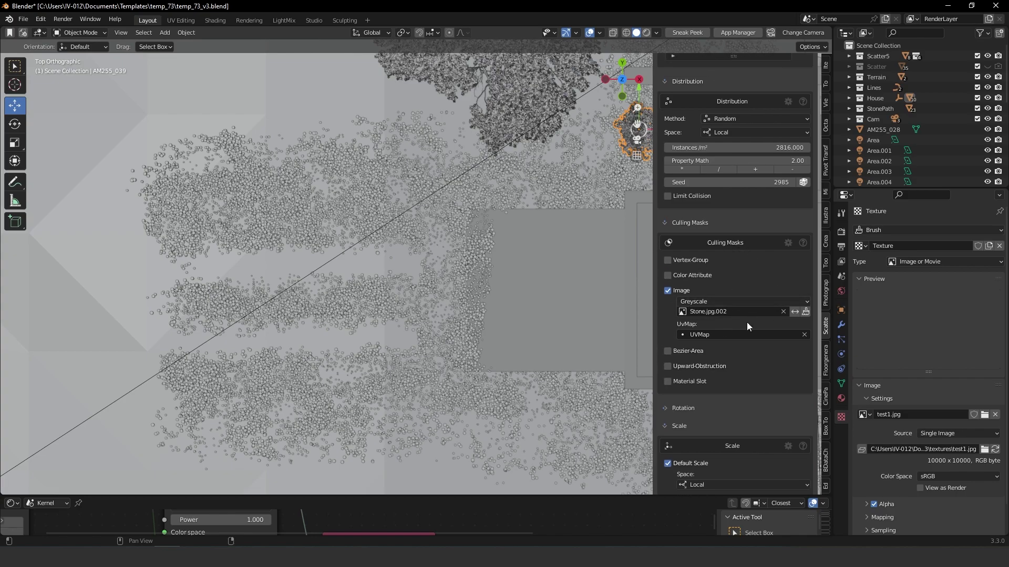
{"action": "left_click", "coordinate": [710, 311]}
{"action": "type", "text": "t"}
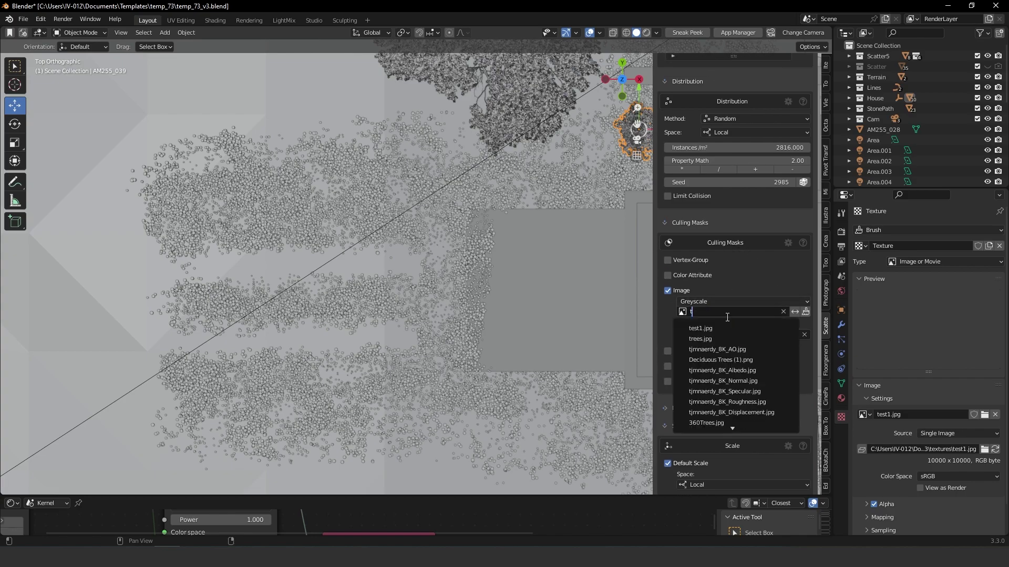
{"action": "type", "text": "e"}
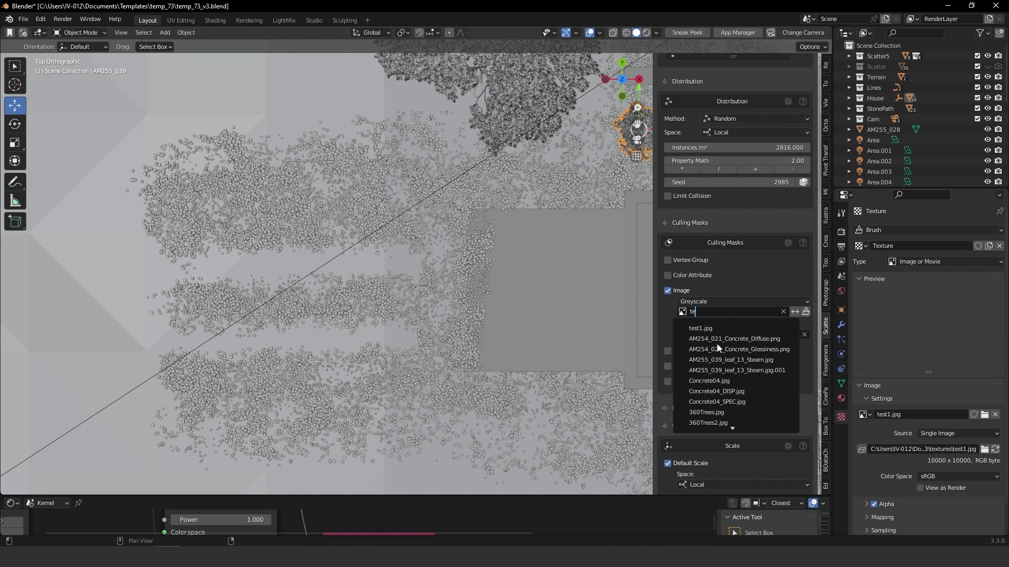
{"action": "left_click", "coordinate": [701, 329]}
{"action": "left_click", "coordinate": [707, 334]}
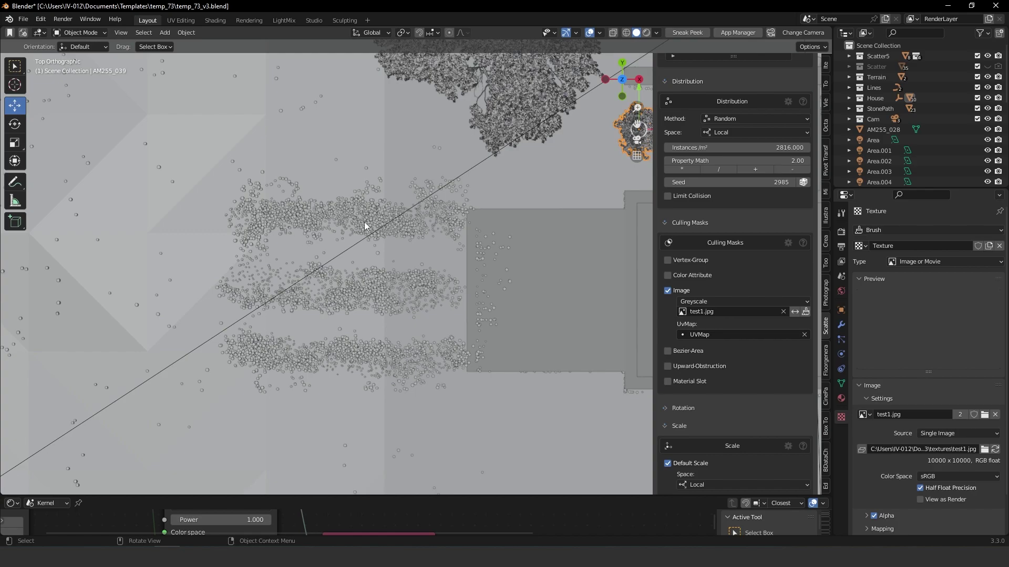
Step: Preview the masked stones beside the deck in rendered shading, from above and at an angle
{"action": "scroll", "coordinate": [430, 235], "scroll_direction": "up", "scroll_amount": 2}
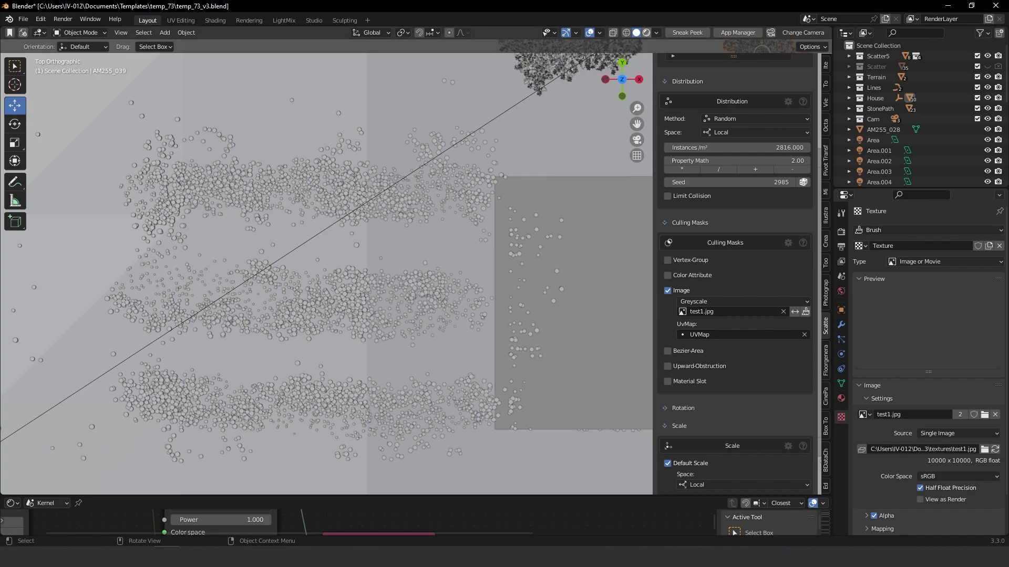
{"action": "left_click", "coordinate": [646, 32]}
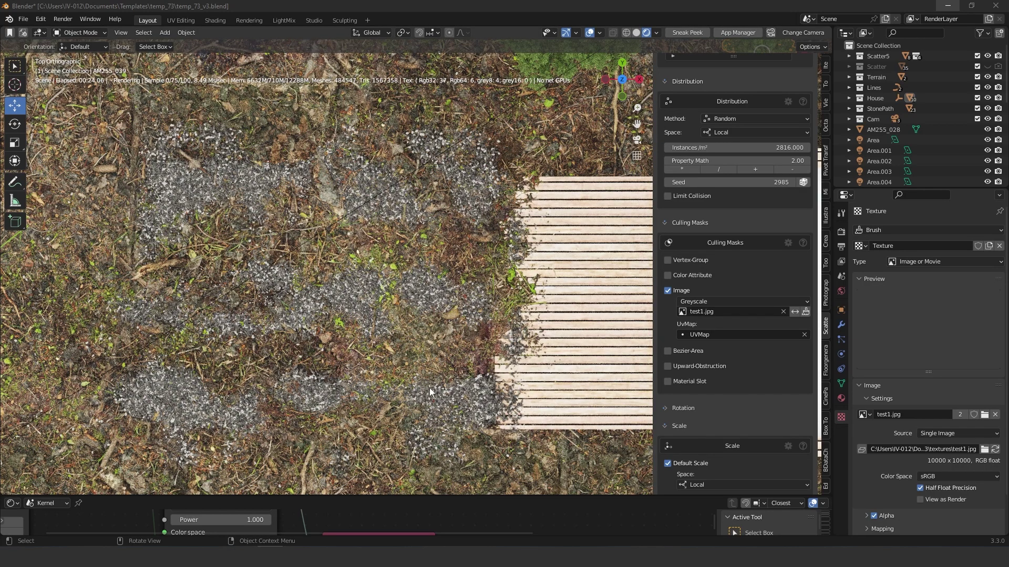
{"action": "middle_click_drag", "start_coordinate": [445, 380], "coordinate": [397, 269]}
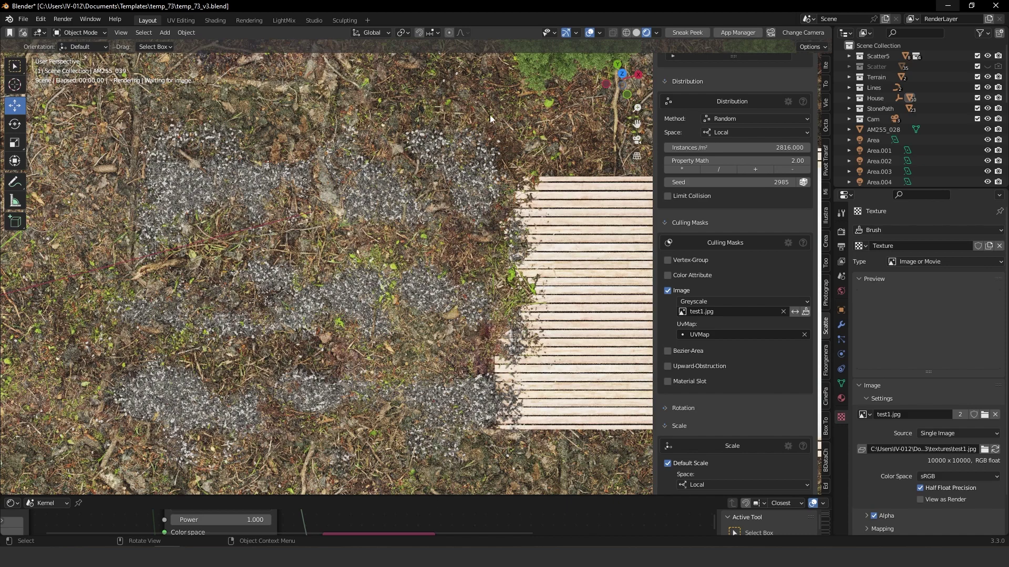
{"action": "middle_click_drag", "start_coordinate": [399, 275], "coordinate": [361, 202]}
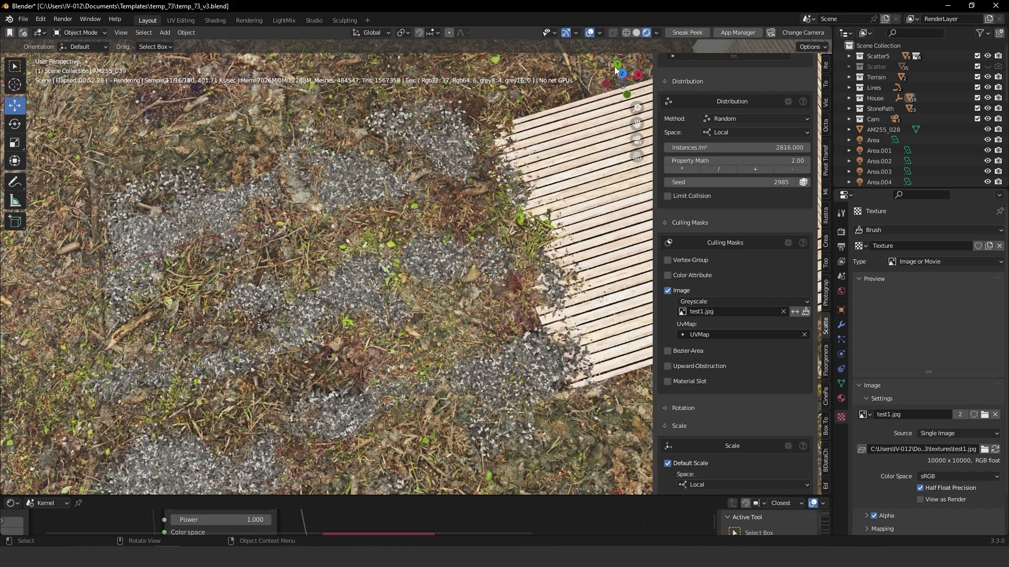
Step: Return the viewport to solid shading and inspect the stone strips from a low angle facing the house
{"action": "key", "text": "z"}
{"action": "key", "text": "6"}
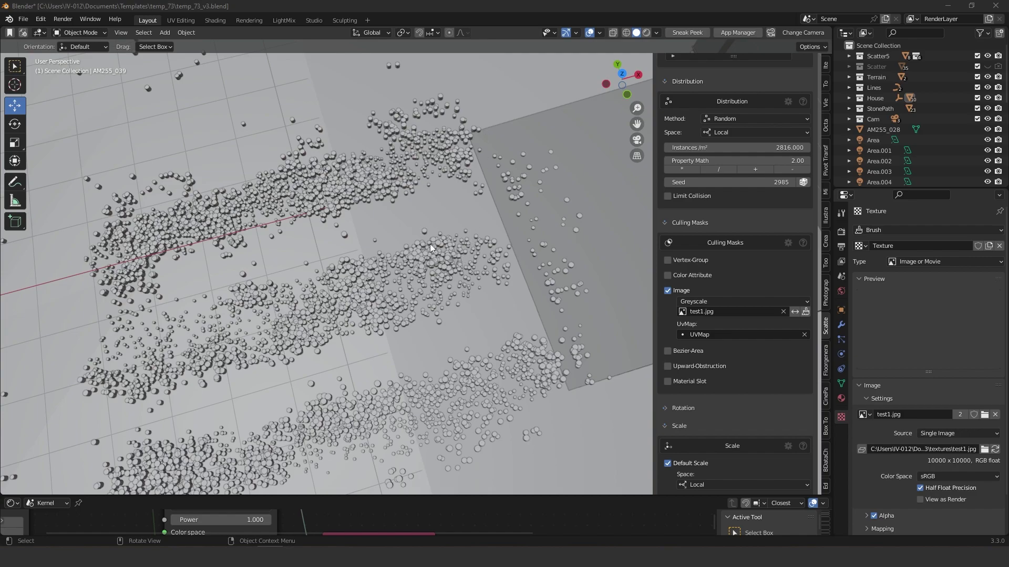
{"action": "middle_click_drag", "start_coordinate": [430, 244], "coordinate": [449, 190]}
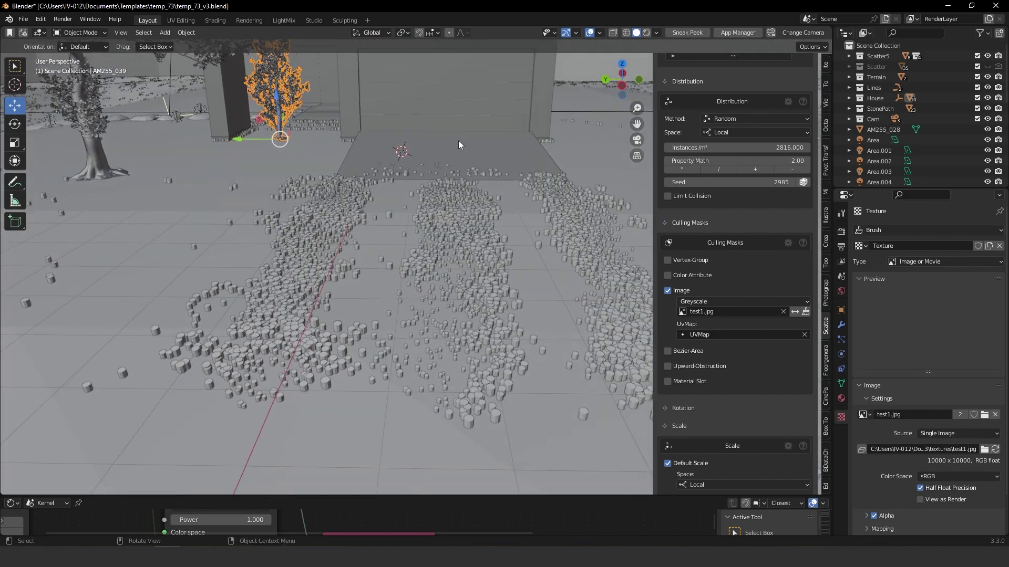
Step: Inspect the house walls, the deck and the individually placed trees beside the entrance from several angles
{"action": "scroll", "coordinate": [487, 160], "scroll_direction": "up", "scroll_amount": 5}
{"action": "middle_click_drag", "start_coordinate": [487, 159], "coordinate": [452, 236]}
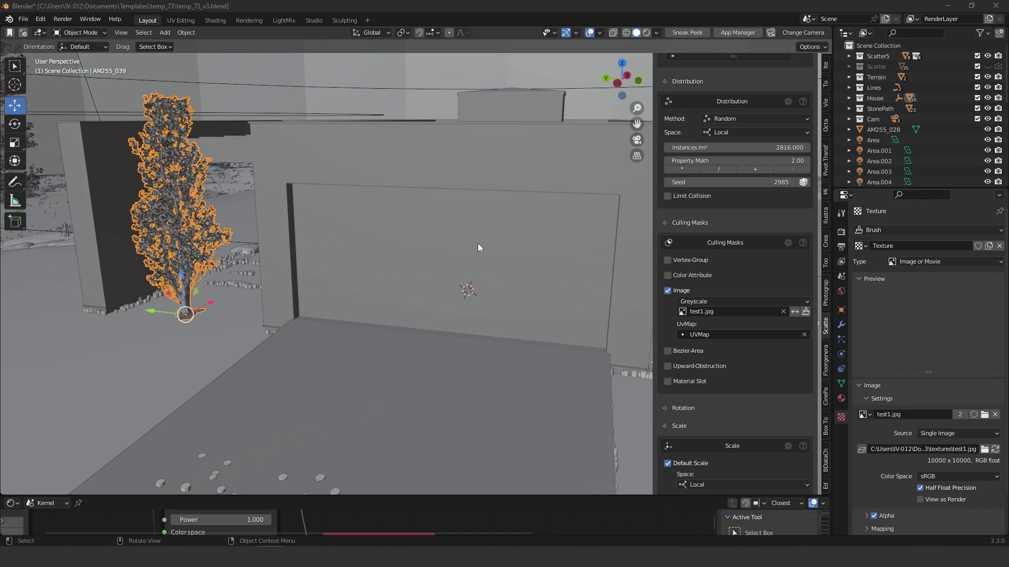
{"action": "middle_click_drag", "start_coordinate": [364, 267], "coordinate": [301, 204]}
{"action": "middle_click_drag", "start_coordinate": [196, 302], "coordinate": [308, 265]}
{"action": "scroll", "coordinate": [303, 239], "scroll_direction": "down", "scroll_amount": 5}
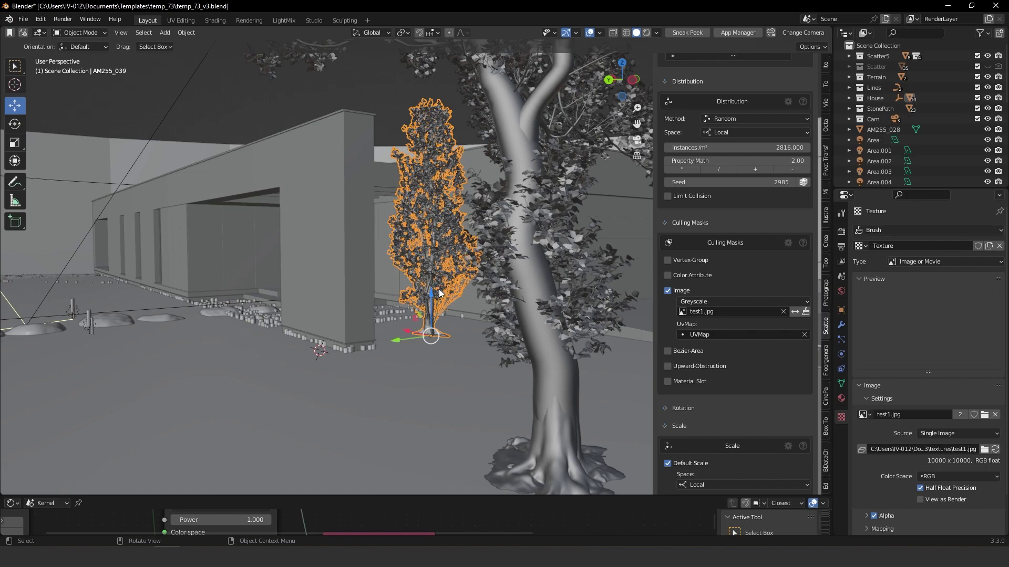
Step: Select a rock of the stepping-stone path and bring the scatter system list into view for comparison
{"action": "scroll", "coordinate": [139, 367], "scroll_direction": "up", "scroll_amount": 8}
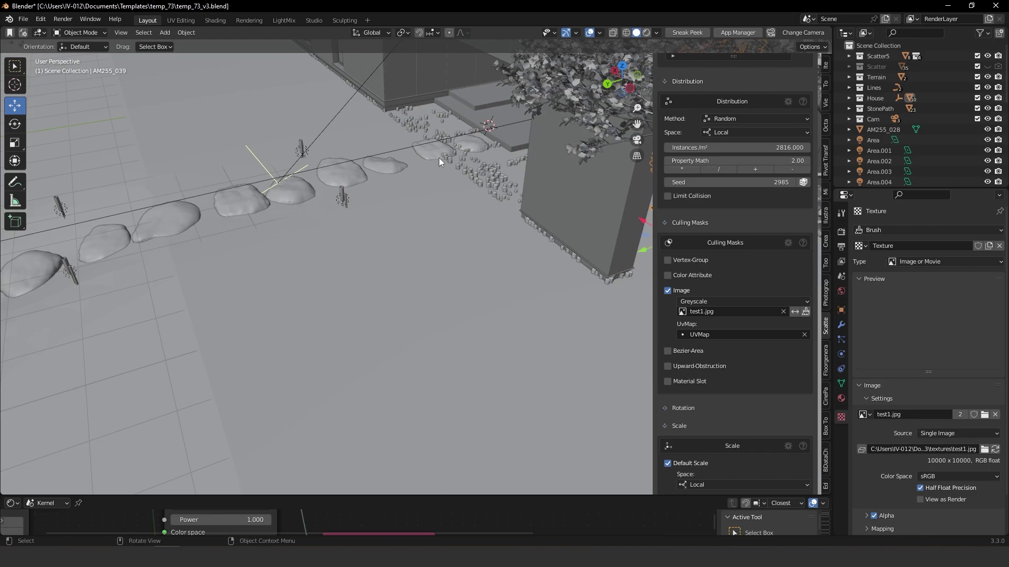
{"action": "left_click", "coordinate": [187, 229]}
{"action": "left_click", "coordinate": [241, 206]}
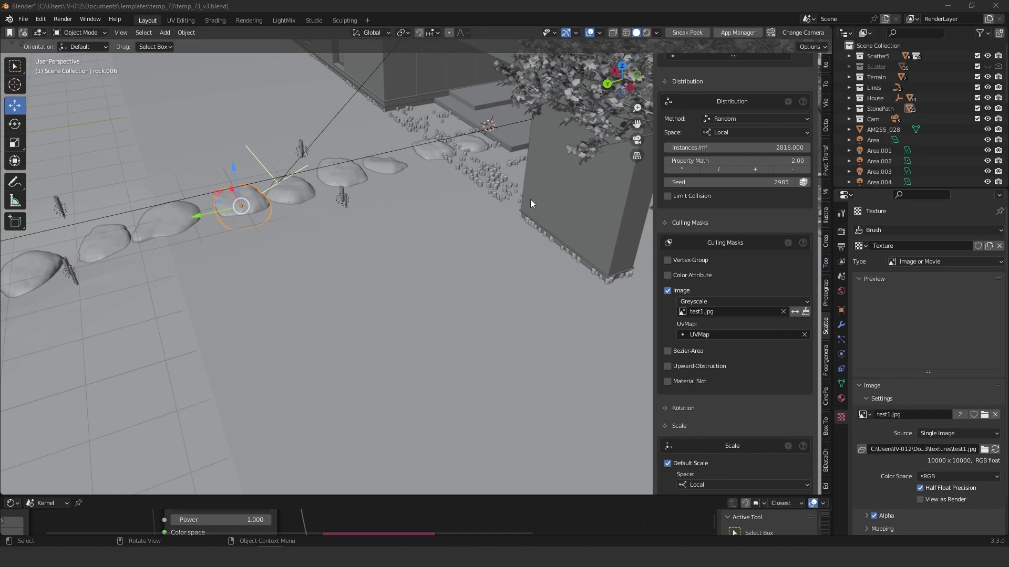
{"action": "scroll", "coordinate": [736, 311], "scroll_direction": "up", "scroll_amount": 4}
{"action": "scroll", "coordinate": [737, 311], "scroll_direction": "up", "scroll_amount": 8}
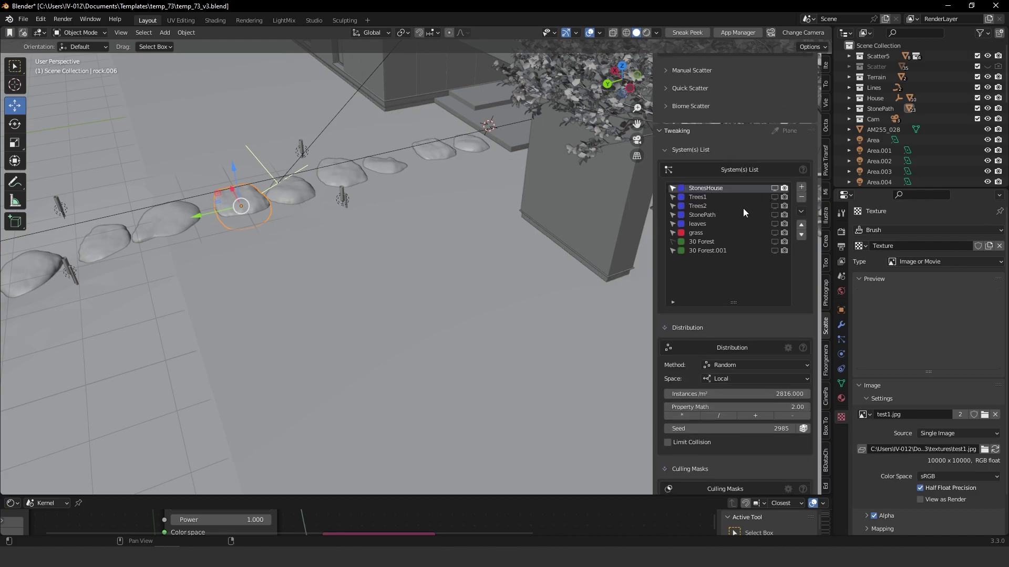
Step: Select the terrain plane and enlarge the node editor to show the world environment node tree
{"action": "middle_click_drag", "start_coordinate": [499, 242], "coordinate": [363, 248]}
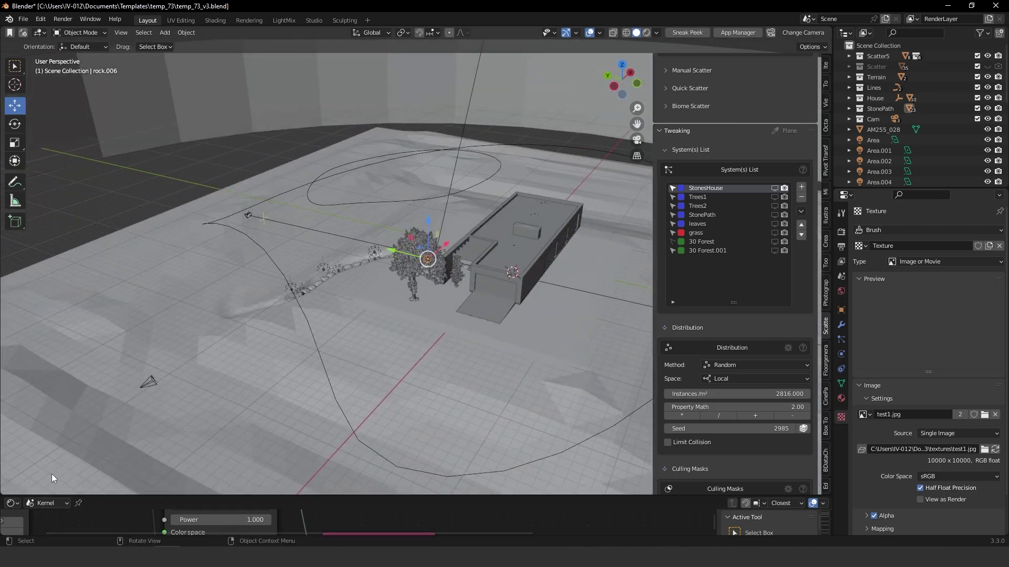
{"action": "left_click", "coordinate": [24, 488]}
{"action": "left_click_drag", "start_coordinate": [22, 495], "coordinate": [86, 312]}
{"action": "scroll", "coordinate": [339, 351], "scroll_direction": "down", "scroll_amount": 5}
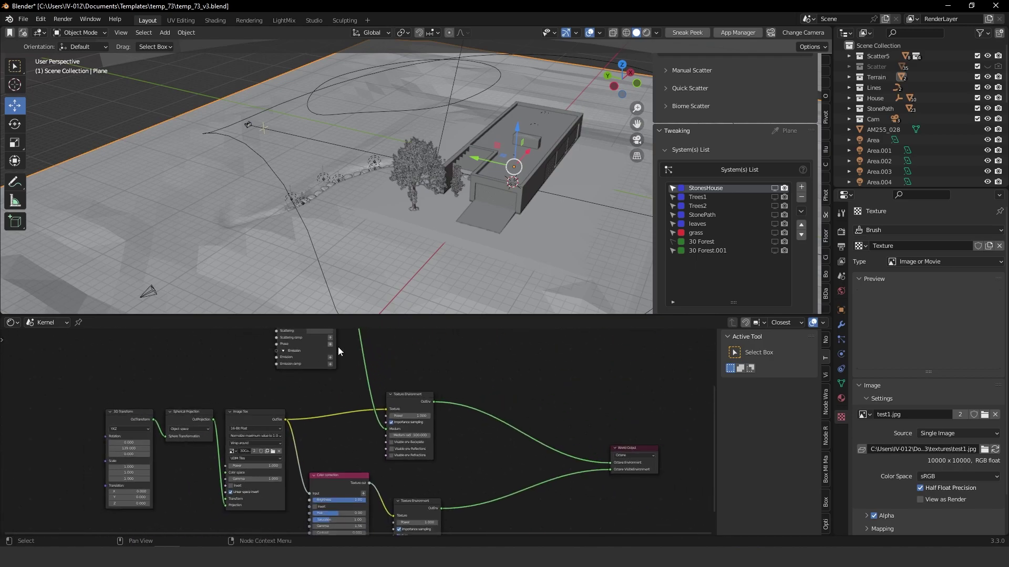
Step: Reposition the upper Texture Environment node and the Image Tex node that feeds it
{"action": "middle_click_drag", "start_coordinate": [339, 351], "coordinate": [306, 393]}
{"action": "left_click_drag", "start_coordinate": [394, 431], "coordinate": [418, 412]}
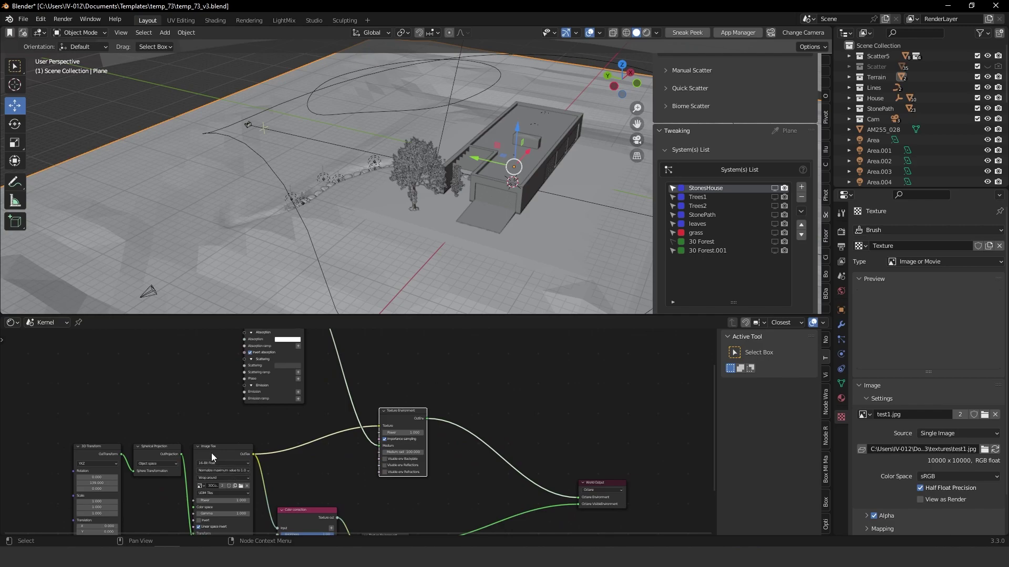
{"action": "left_click_drag", "start_coordinate": [212, 457], "coordinate": [218, 443]}
{"action": "middle_click_drag", "start_coordinate": [376, 446], "coordinate": [401, 383]}
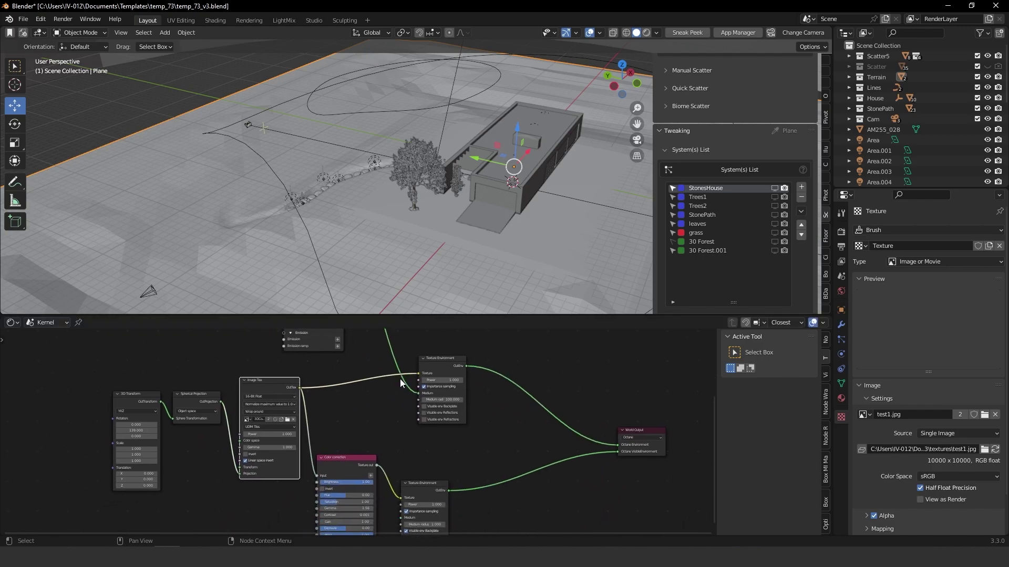
Step: Examine the Image Tex and medium links into the upper Texture Environment node and shift that node slightly upward
{"action": "middle_click_drag", "start_coordinate": [347, 184], "coordinate": [391, 226]}
{"action": "middle_click_drag", "start_coordinate": [346, 336], "coordinate": [346, 417]}
{"action": "scroll", "coordinate": [346, 355], "scroll_direction": "up", "scroll_amount": 1}
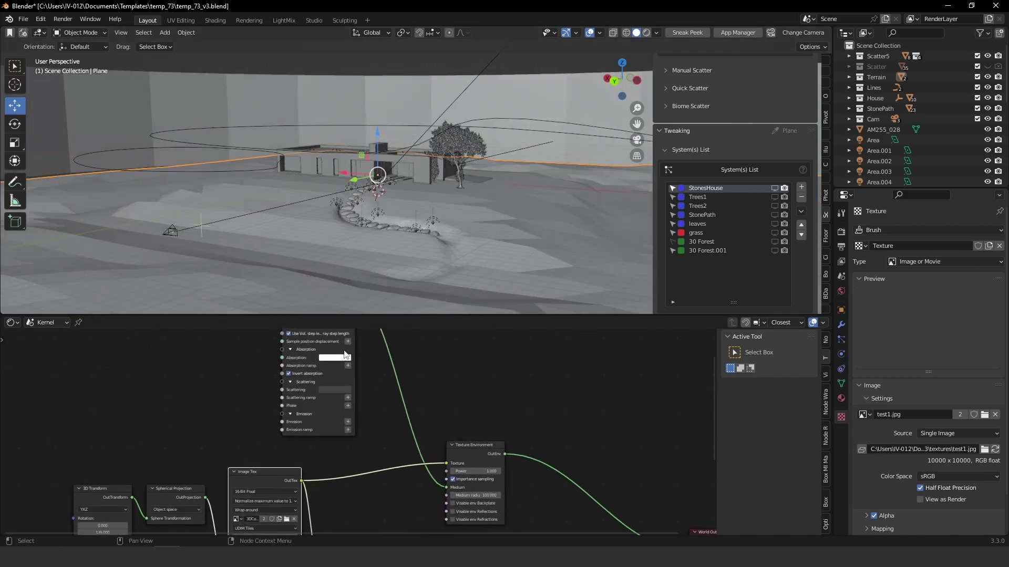
{"action": "middle_click_drag", "start_coordinate": [345, 355], "coordinate": [363, 449]}
{"action": "middle_click_drag", "start_coordinate": [366, 414], "coordinate": [357, 310]}
{"action": "scroll", "coordinate": [446, 399], "scroll_direction": "up", "scroll_amount": 2}
{"action": "left_click_drag", "start_coordinate": [449, 402], "coordinate": [441, 374]}
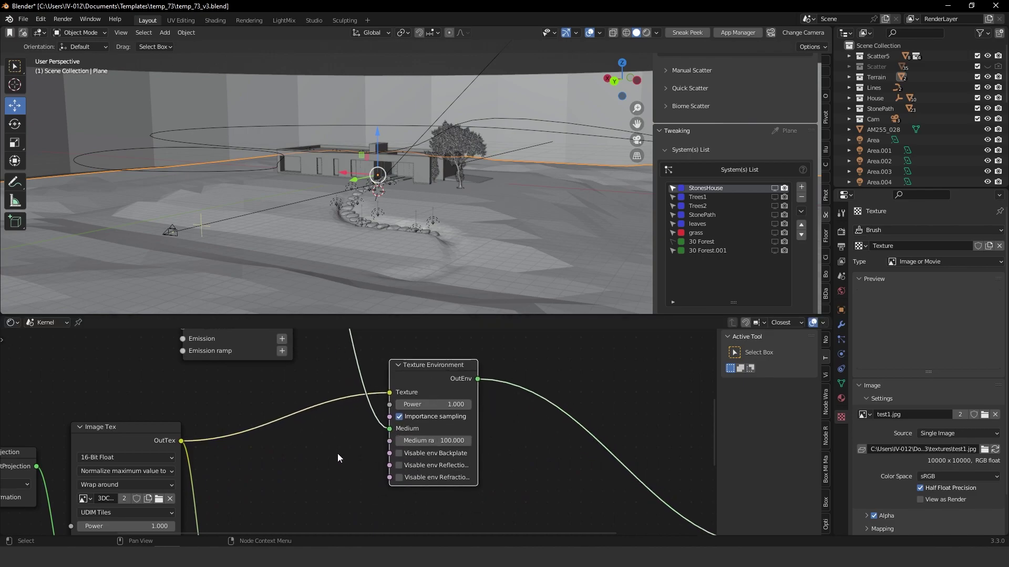
Step: Move the Volume medium node slightly and examine its density, absorption and scattering settings
{"action": "scroll", "coordinate": [339, 458], "scroll_direction": "down", "scroll_amount": 2}
{"action": "middle_click_drag", "start_coordinate": [339, 458], "coordinate": [346, 532]}
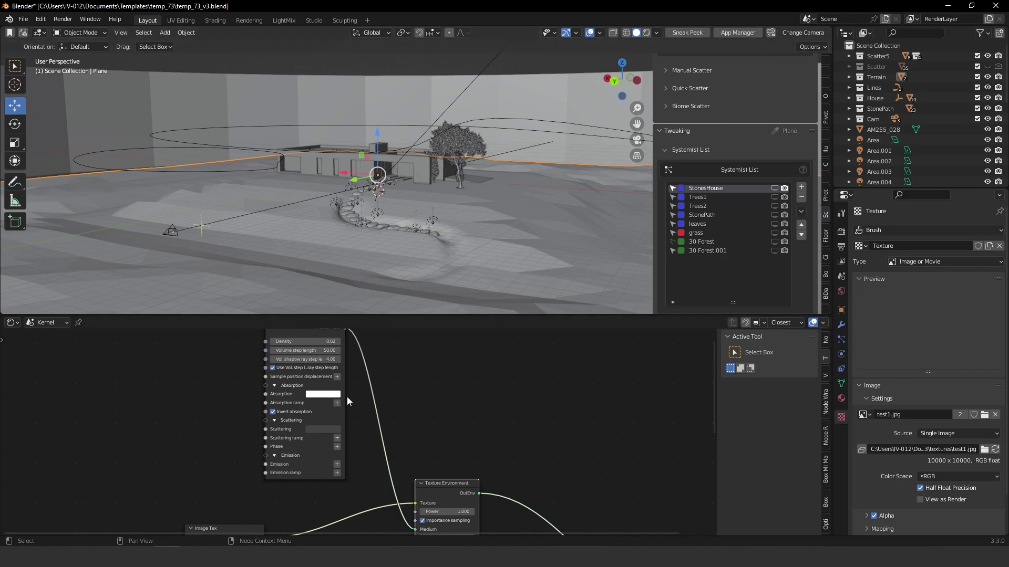
{"action": "left_click_drag", "start_coordinate": [350, 402], "coordinate": [324, 377]}
{"action": "middle_click_drag", "start_coordinate": [397, 484], "coordinate": [437, 466]}
{"action": "middle_click_drag", "start_coordinate": [489, 490], "coordinate": [461, 484]}
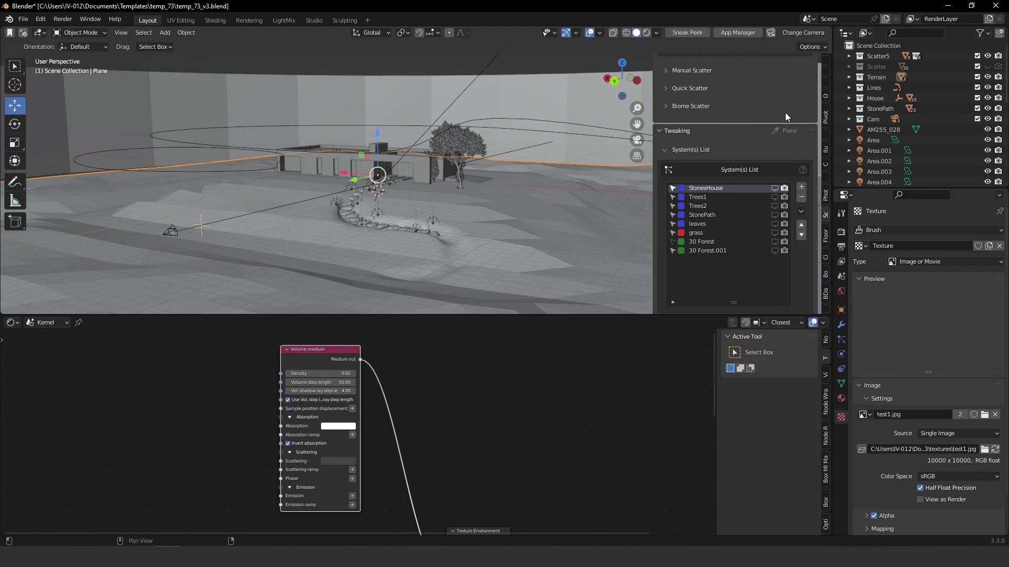
Step: Enlarge the properties editor and display the Octane kernel's quality, light and sampling settings
{"action": "left_click_drag", "start_coordinate": [876, 187], "coordinate": [883, 81]}
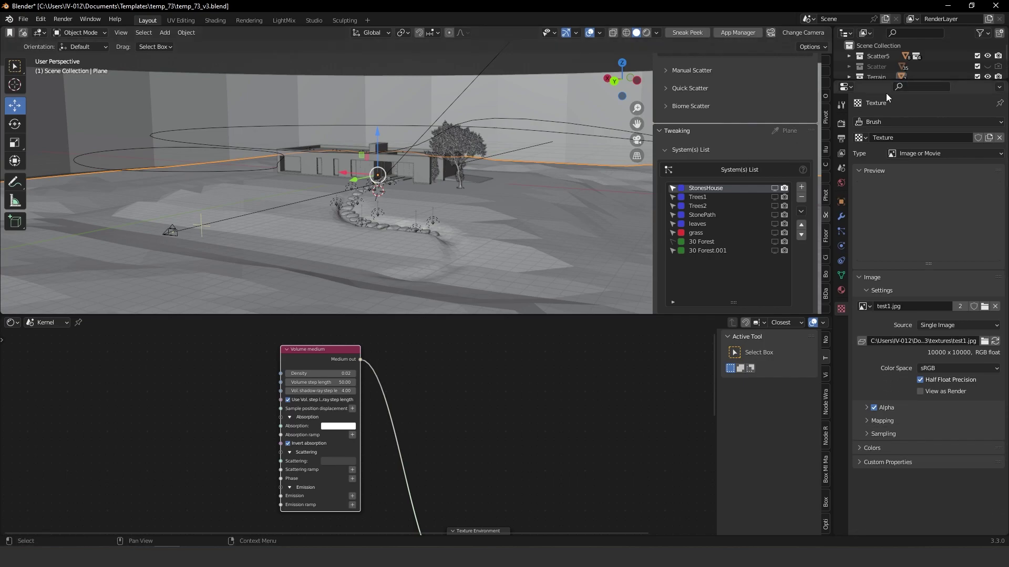
{"action": "left_click", "coordinate": [841, 124]}
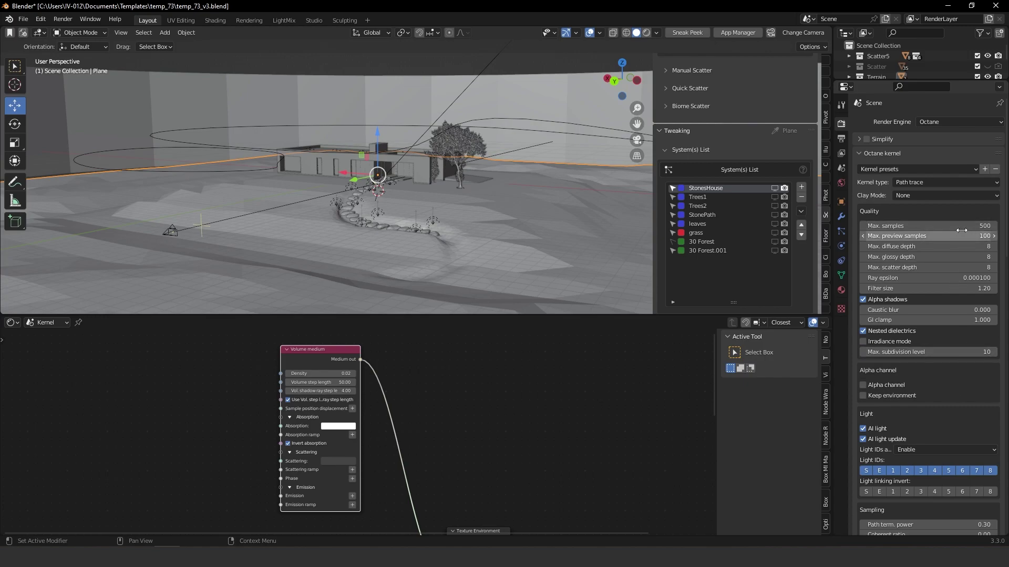
{"action": "scroll", "coordinate": [953, 406], "scroll_direction": "down", "scroll_amount": 6}
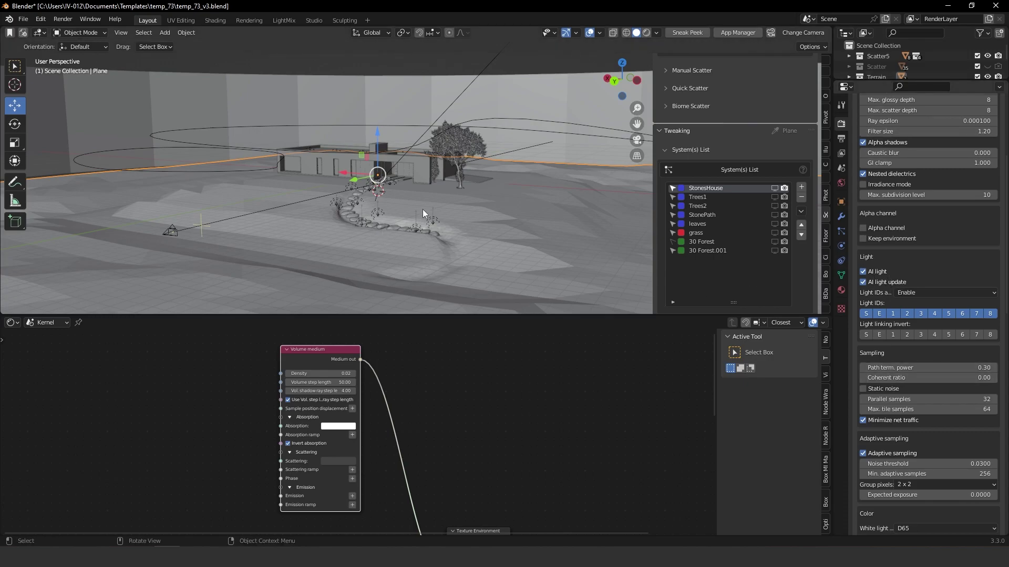
{"action": "middle_click_drag", "start_coordinate": [423, 209], "coordinate": [412, 243]}
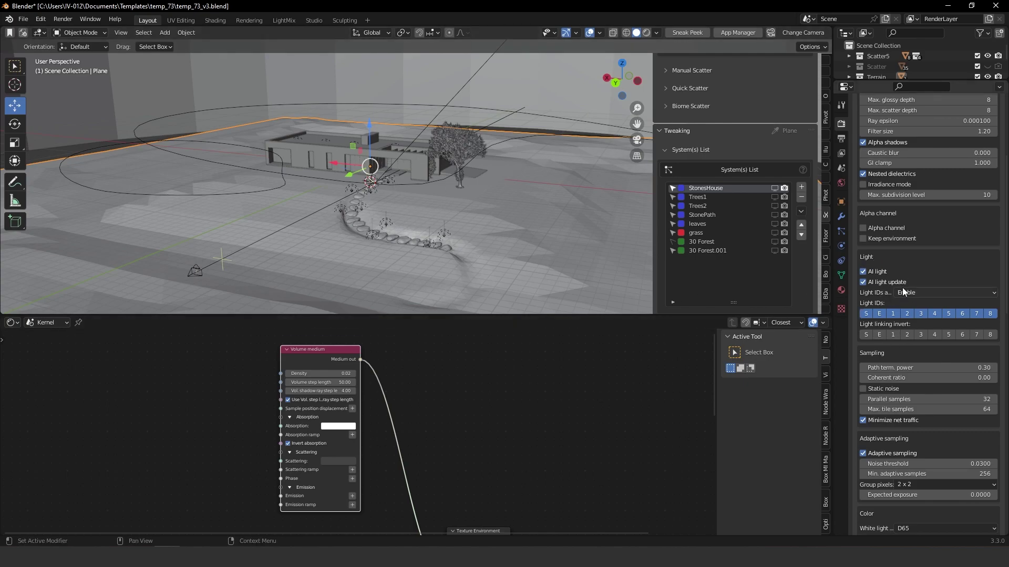
Step: Review the Octane kernel's sampling and color settings, the Octane server options and the out-of-core memory limit
{"action": "scroll", "coordinate": [925, 376], "scroll_direction": "down", "scroll_amount": 5}
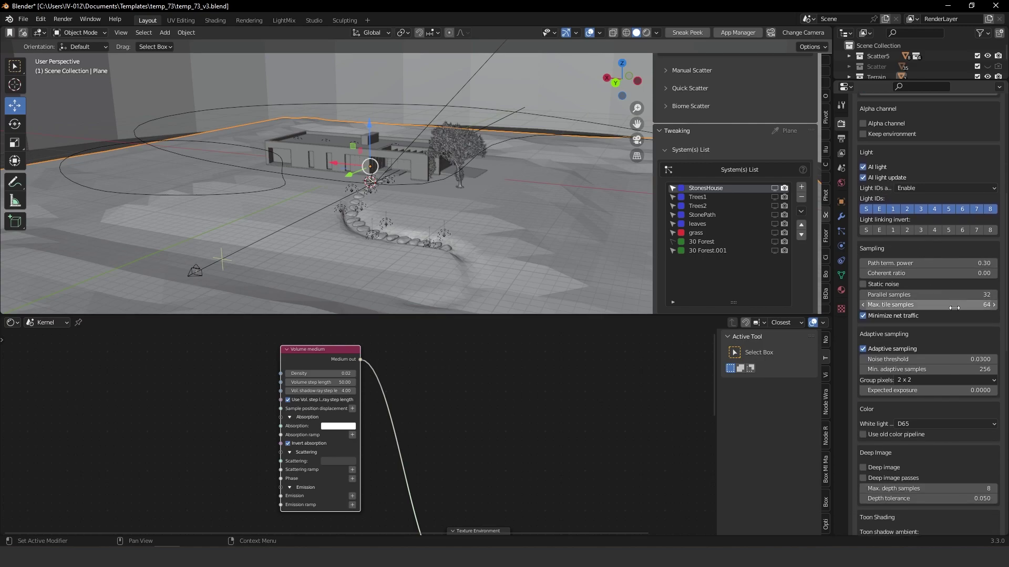
{"action": "scroll", "coordinate": [925, 376], "scroll_direction": "down", "scroll_amount": 2}
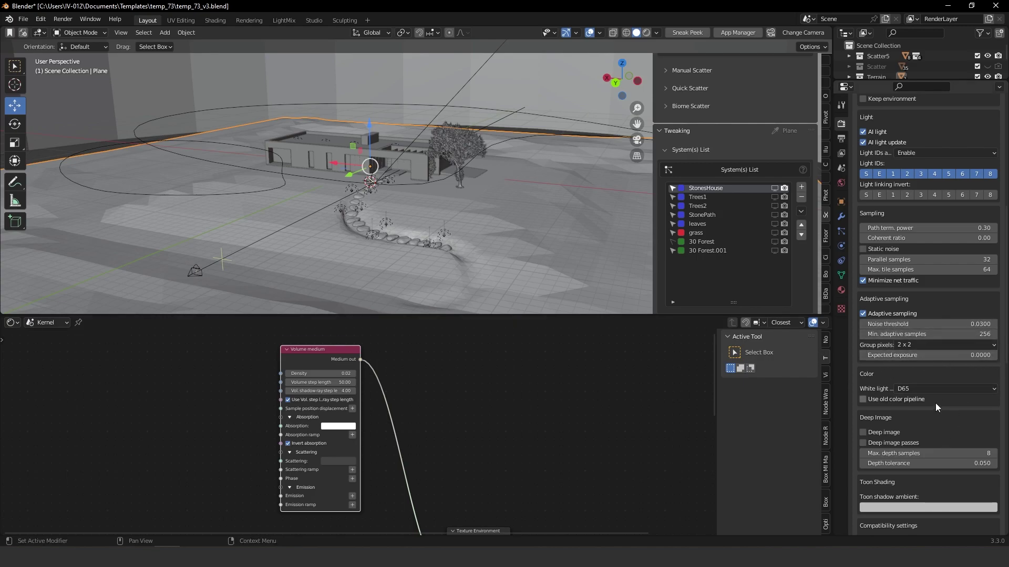
{"action": "scroll", "coordinate": [940, 393], "scroll_direction": "down", "scroll_amount": 6}
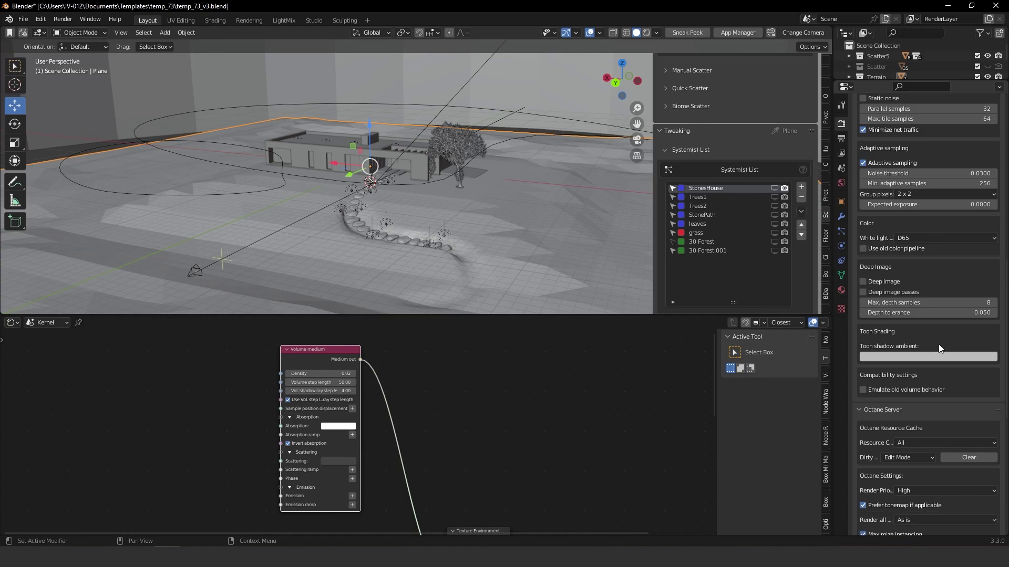
{"action": "scroll", "coordinate": [940, 348], "scroll_direction": "down", "scroll_amount": 9}
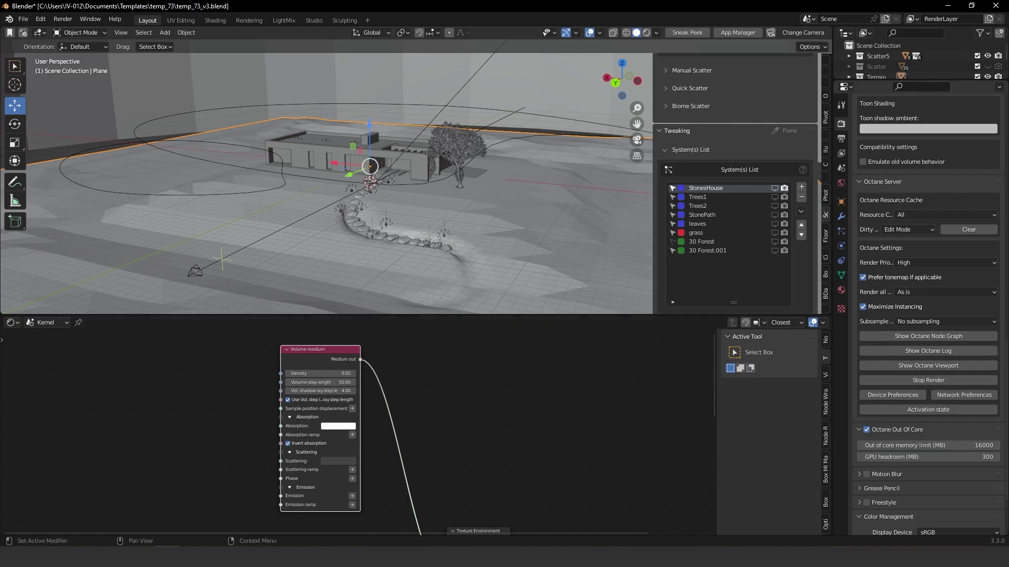
{"action": "left_click", "coordinate": [898, 447]}
{"action": "key", "text": "Return"}
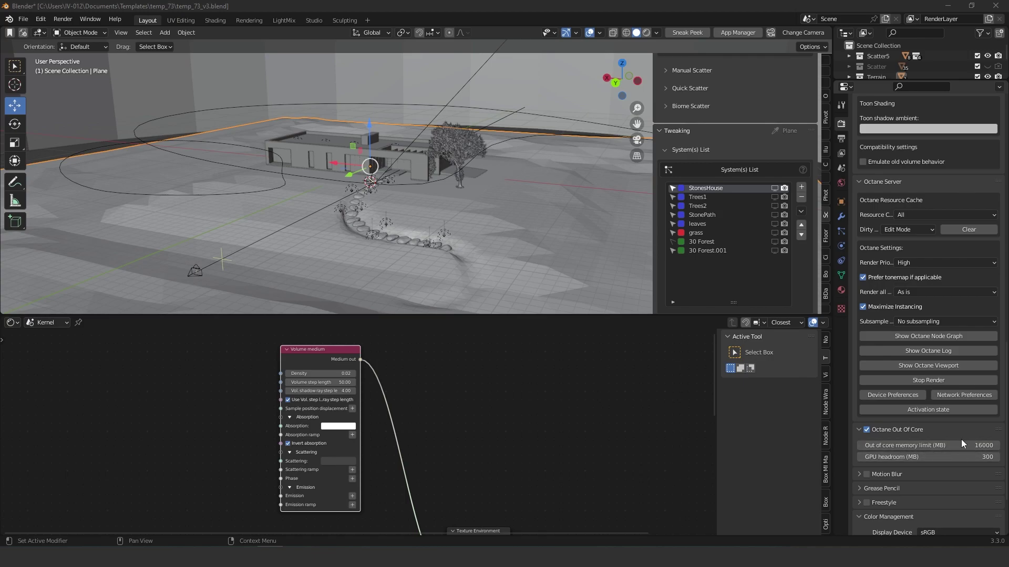
Step: Review the color management settings and go over the kernel quality and Octane server settings again
{"action": "middle_click_drag", "start_coordinate": [938, 434], "coordinate": [939, 348]}
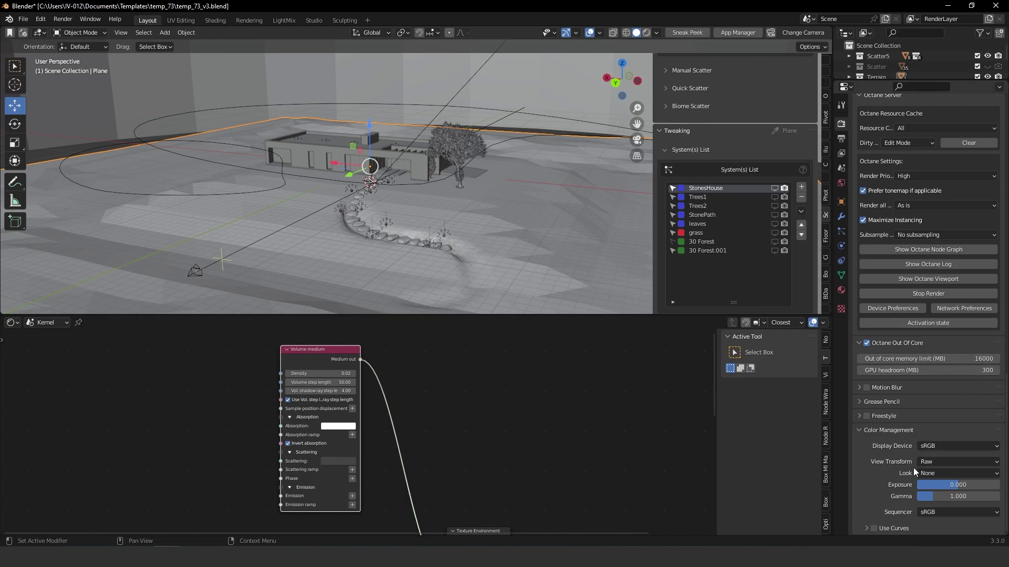
{"action": "scroll", "coordinate": [951, 331], "scroll_direction": "up", "scroll_amount": 8}
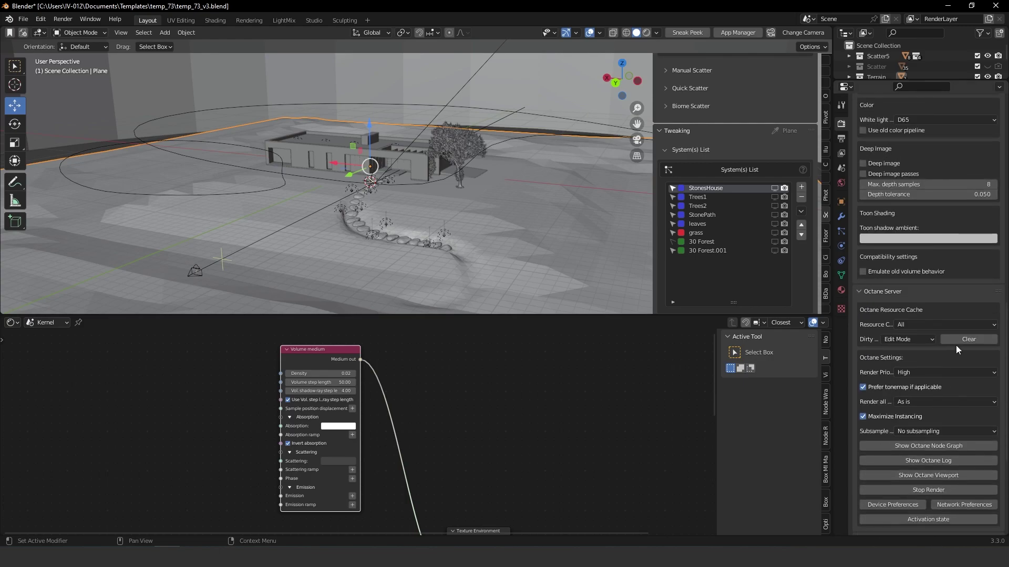
{"action": "scroll", "coordinate": [957, 346], "scroll_direction": "up", "scroll_amount": 15}
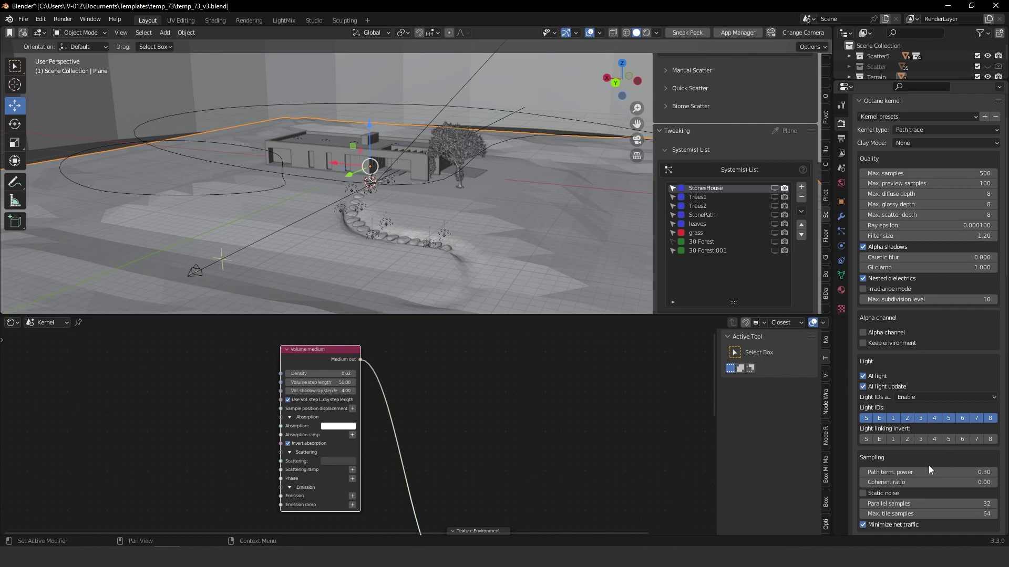
{"action": "scroll", "coordinate": [928, 470], "scroll_direction": "down", "scroll_amount": 18}
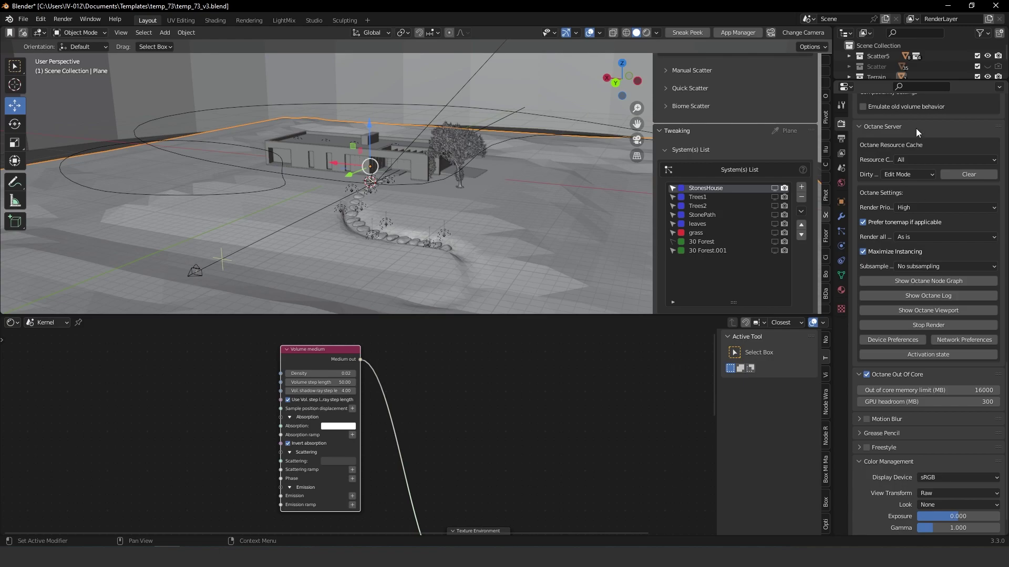
Step: Select the Bezier circle around the house and collapse the node editor to give the viewport its full height
{"action": "left_click", "coordinate": [590, 134]}
{"action": "key", "text": "n"}
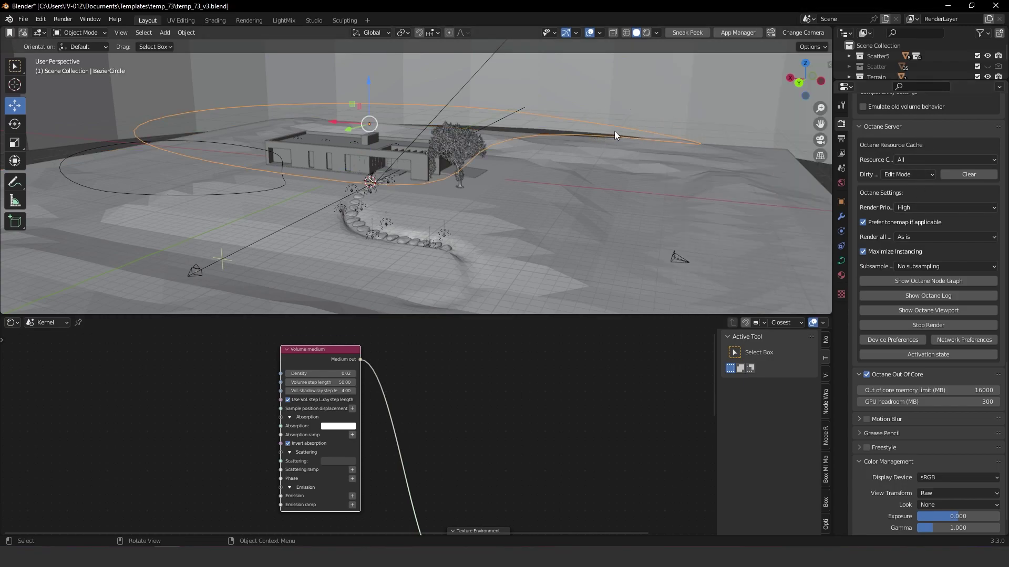
{"action": "key", "text": "n"}
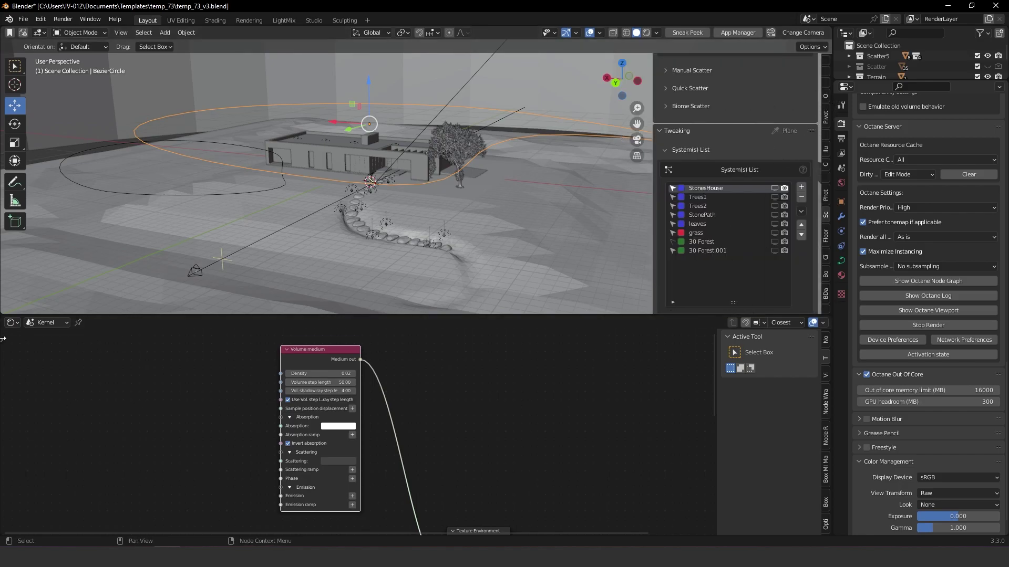
{"action": "left_click_drag", "start_coordinate": [5, 317], "coordinate": [21, 420]}
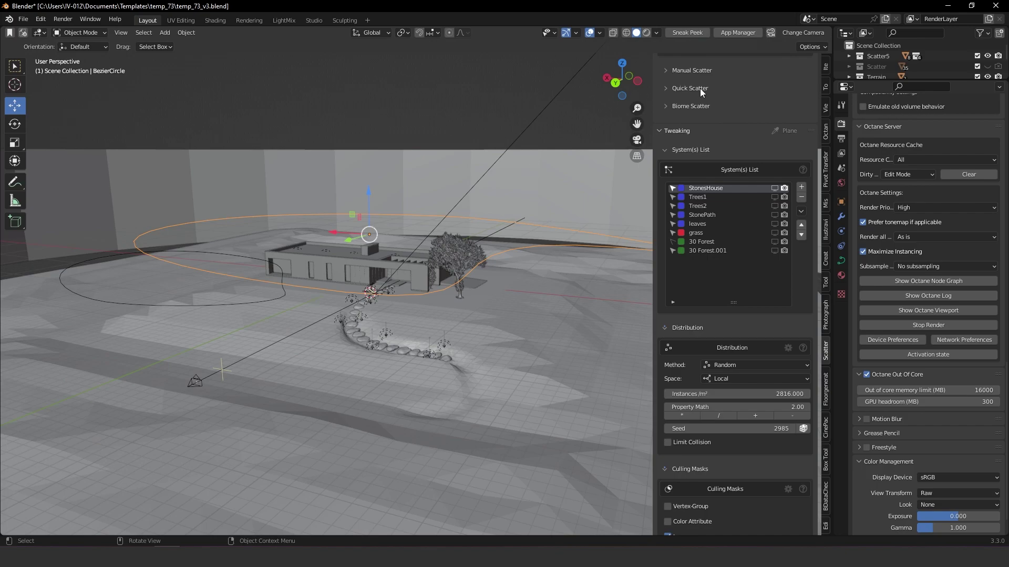
Step: Show the Octane camera imager's preview settings, then select Camera.002 and display its own render-mode imager settings
{"action": "left_click", "coordinate": [826, 130]}
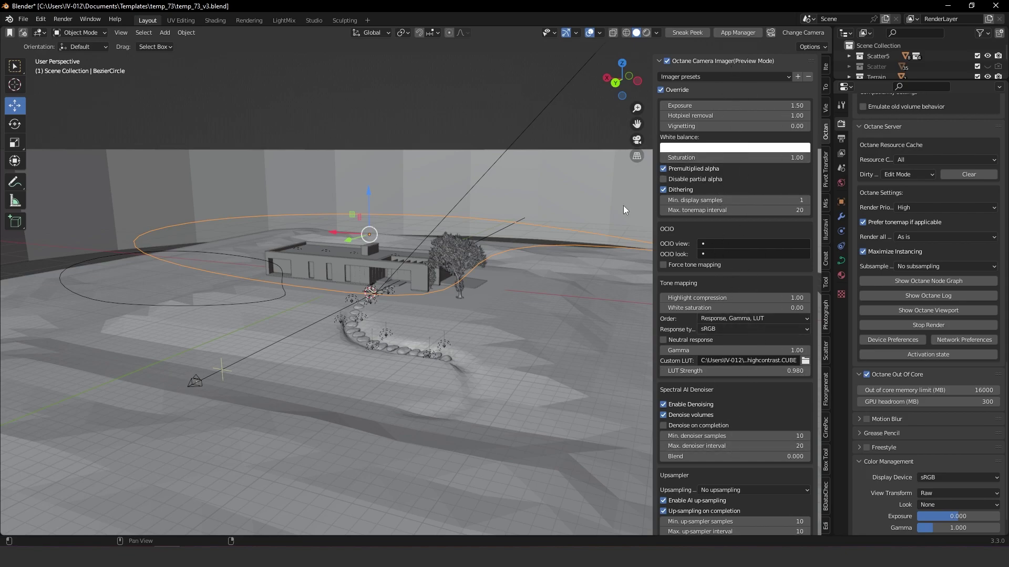
{"action": "left_click", "coordinate": [197, 379]}
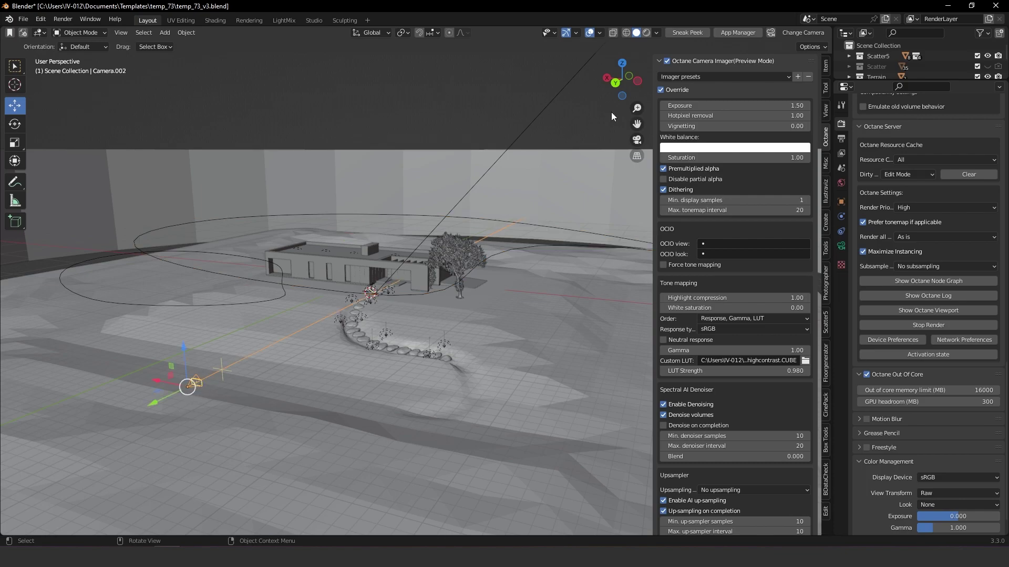
{"action": "scroll", "coordinate": [932, 335], "scroll_direction": "down", "scroll_amount": 1}
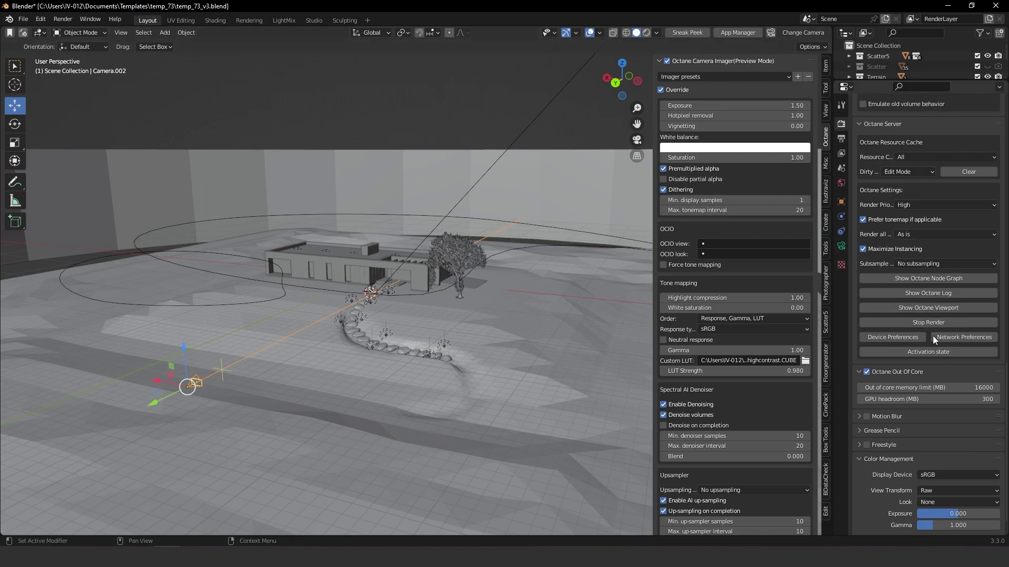
{"action": "scroll", "coordinate": [932, 336], "scroll_direction": "down", "scroll_amount": 20}
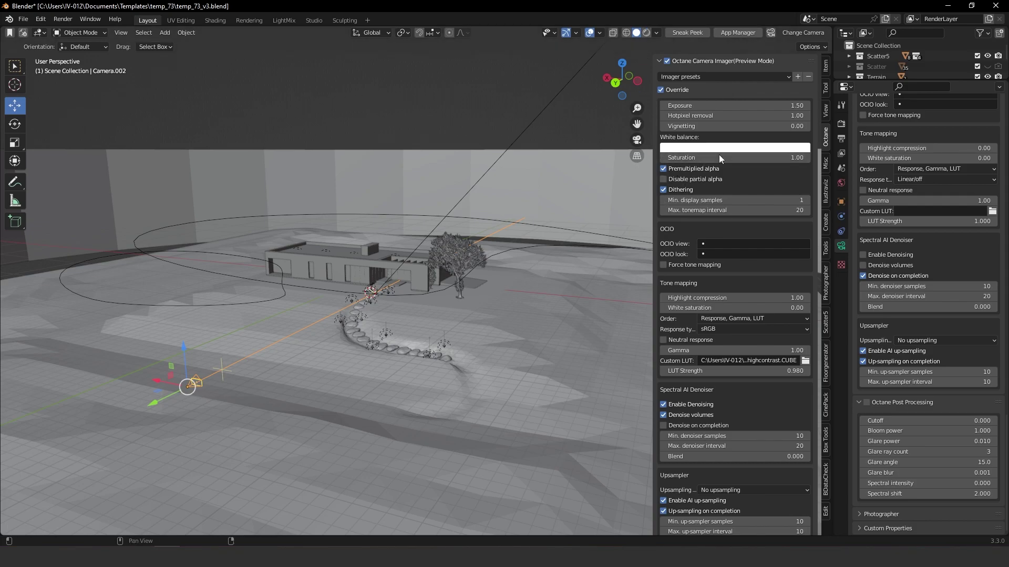
Step: Compare the preview-mode imager's tone mapping, denoiser and upsampler settings with the camera's render-mode imager settings
{"action": "scroll", "coordinate": [743, 361], "scroll_direction": "down", "scroll_amount": 4}
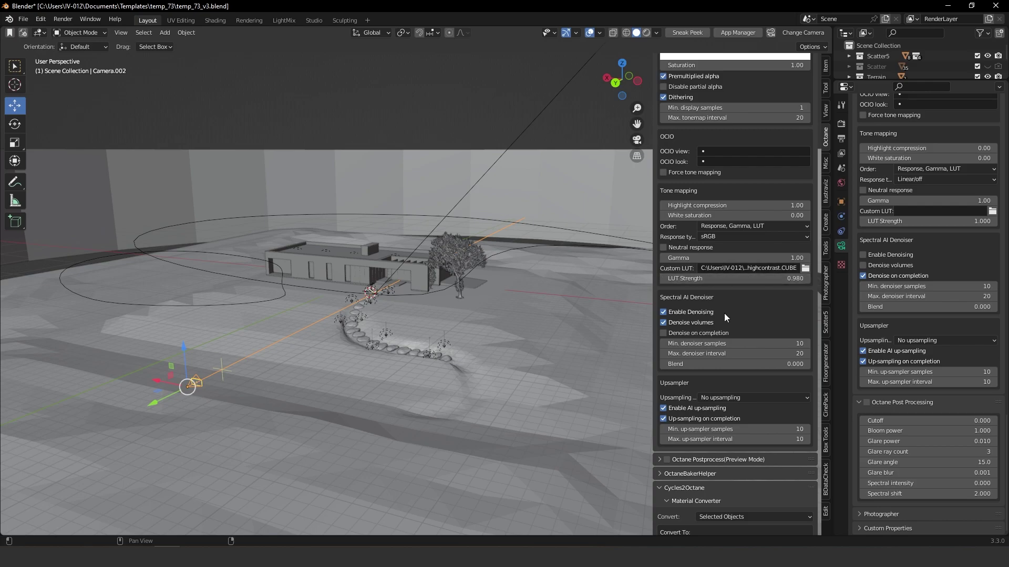
{"action": "middle_click_drag", "start_coordinate": [721, 307], "coordinate": [731, 241]}
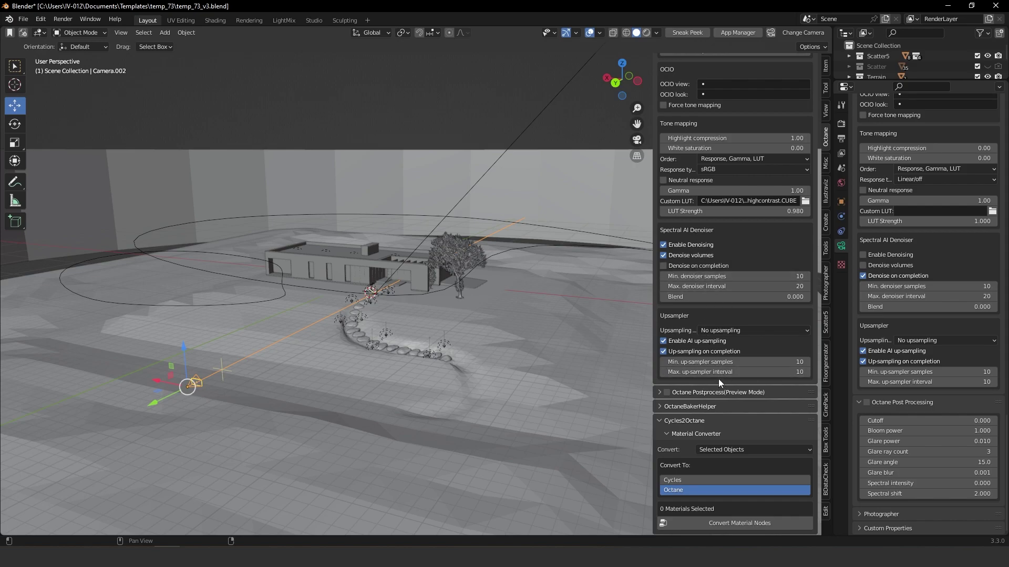
{"action": "scroll", "coordinate": [714, 325], "scroll_direction": "up", "scroll_amount": 6}
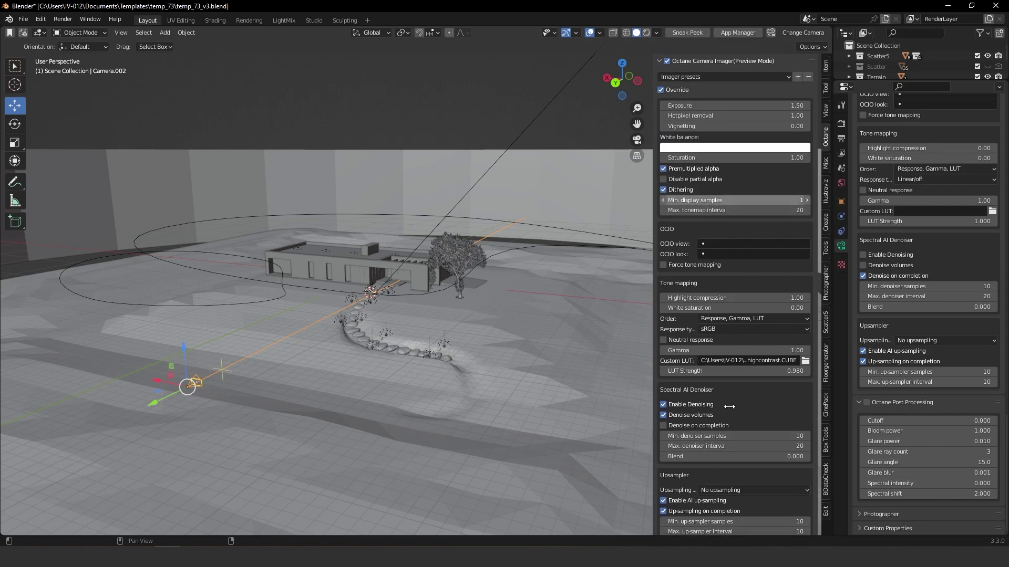
{"action": "scroll", "coordinate": [916, 365], "scroll_direction": "up", "scroll_amount": 15}
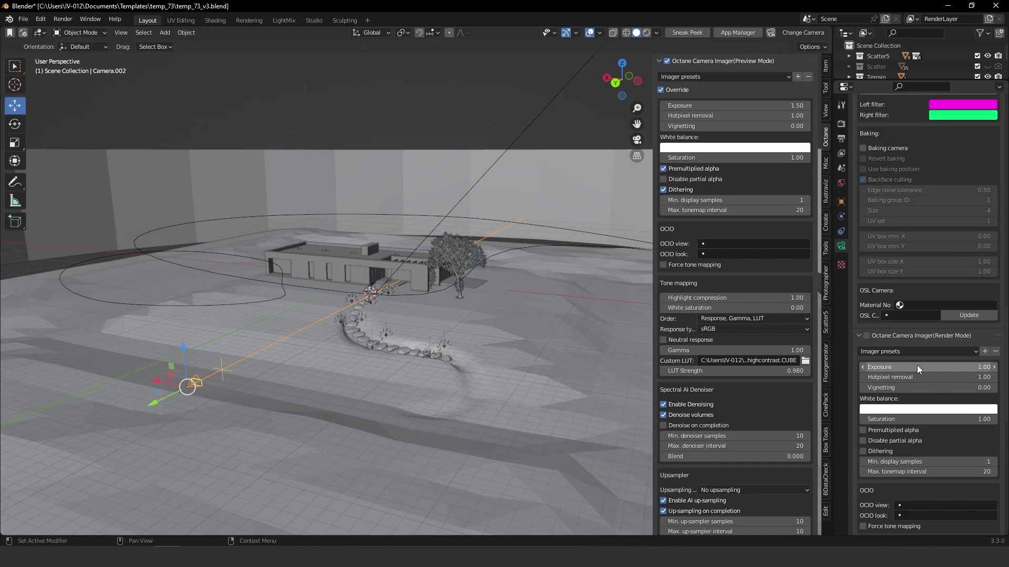
{"action": "middle_click_drag", "start_coordinate": [420, 320], "coordinate": [414, 364]}
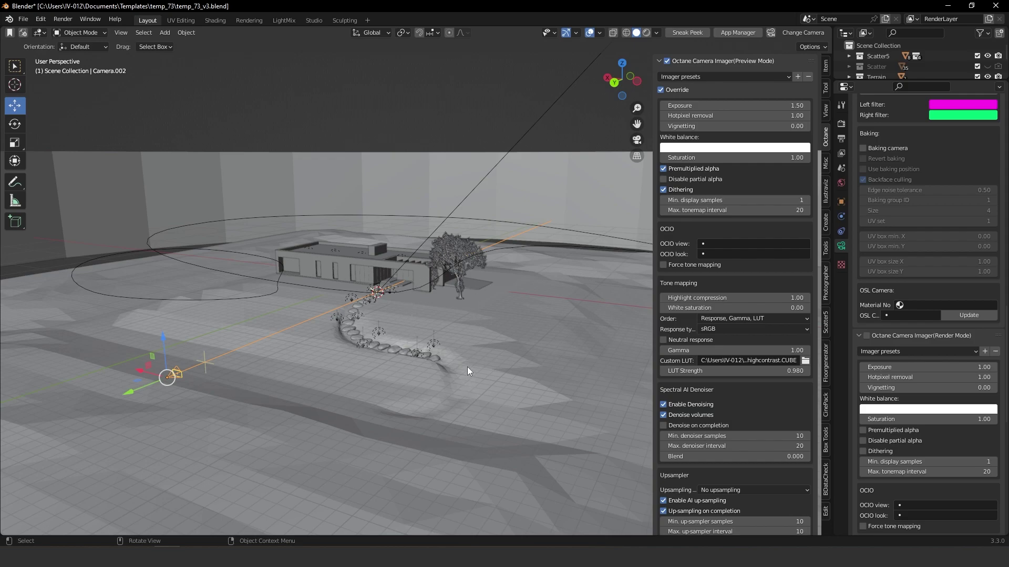
{"action": "middle_click_drag", "start_coordinate": [461, 318], "coordinate": [393, 335]}
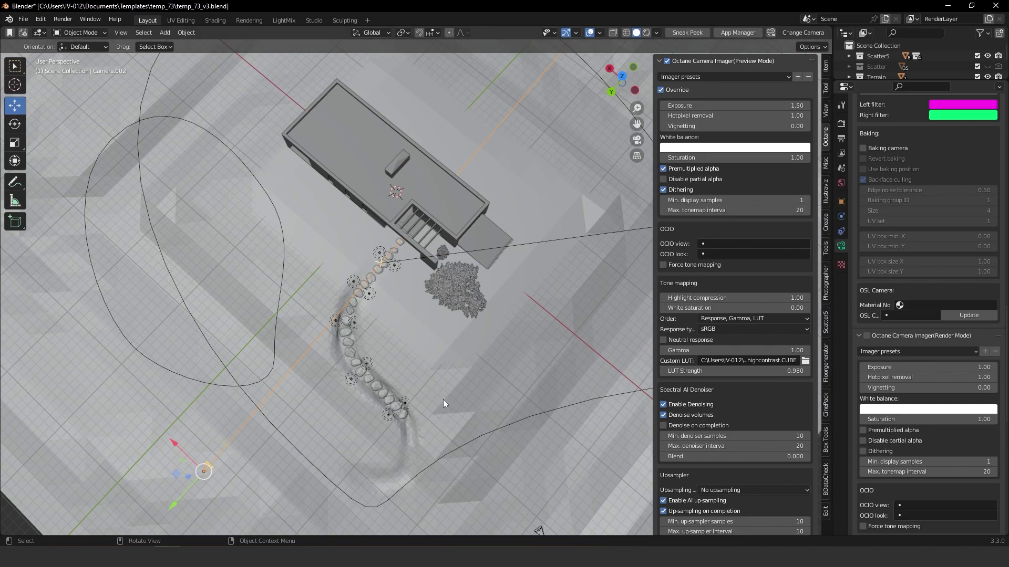
{"action": "middle_click_drag", "start_coordinate": [443, 399], "coordinate": [511, 301]}
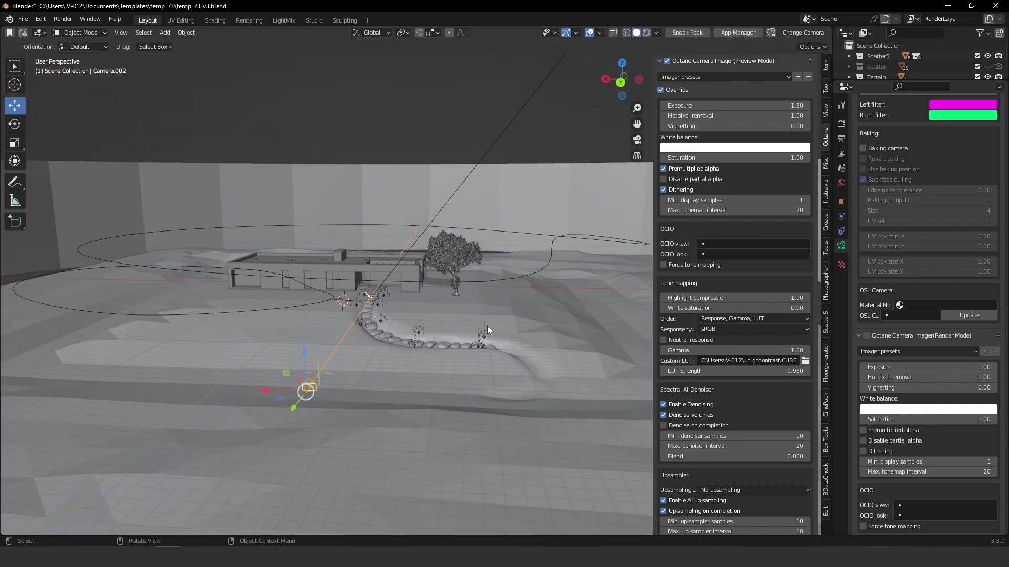